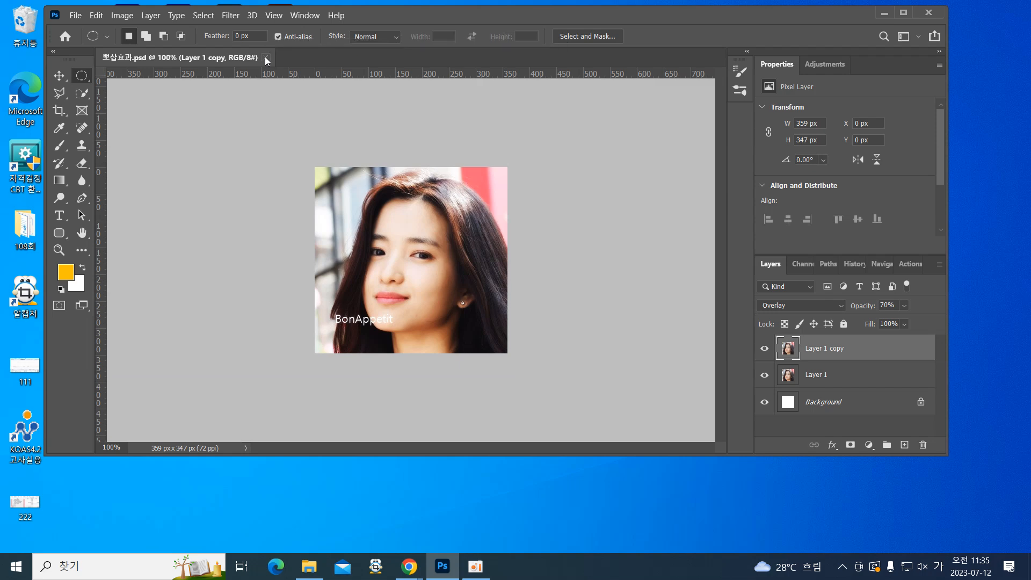
Close the open 뽀샵효과.psd document, switch to Chrome and go to the Naver home page
{"action": "left_click", "coordinate": [265, 58]}
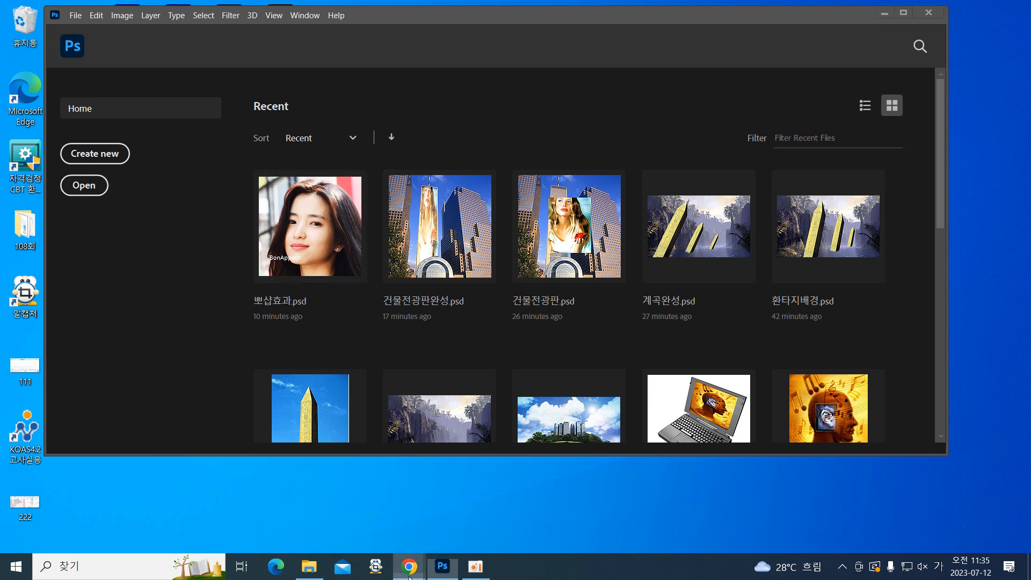
{"action": "mouse_move", "coordinate": [408, 576]}
{"action": "left_click", "coordinate": [455, 507]}
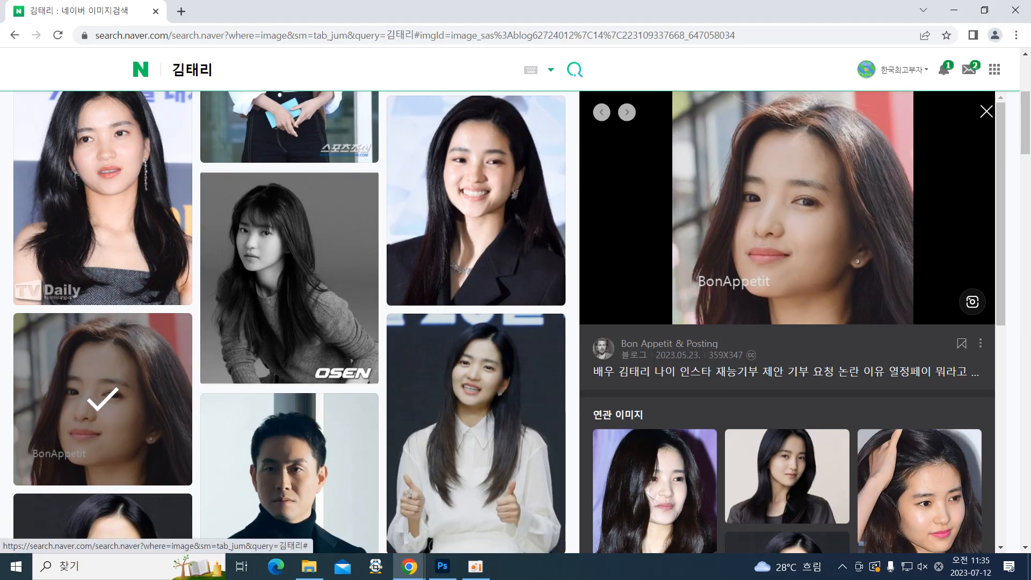
{"action": "left_click", "coordinate": [146, 60]}
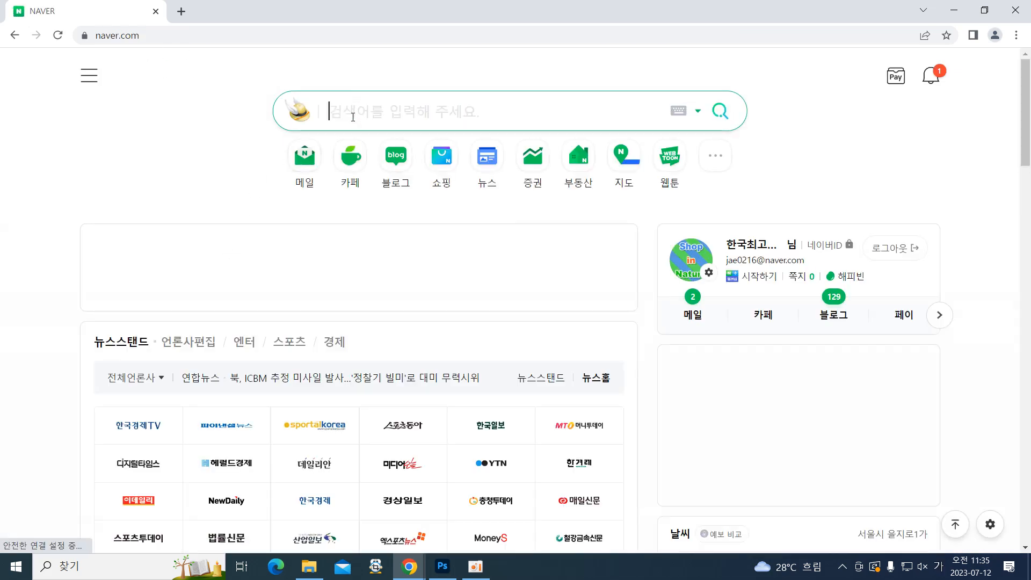
Search Naver for 장동건 and show the image results
{"action": "left_click", "coordinate": [353, 118]}
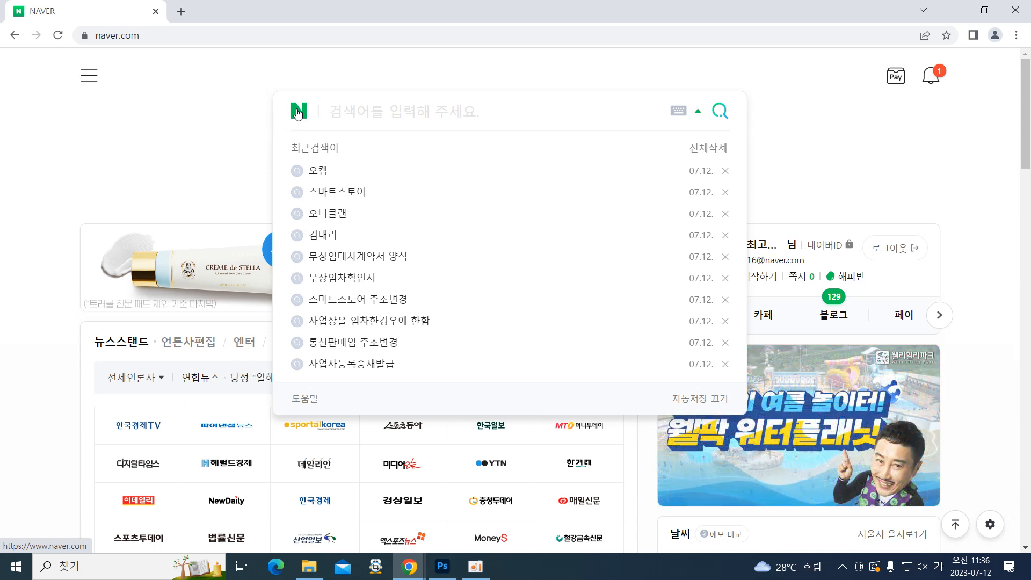
{"action": "type", "text": "장ㄷ동건"}
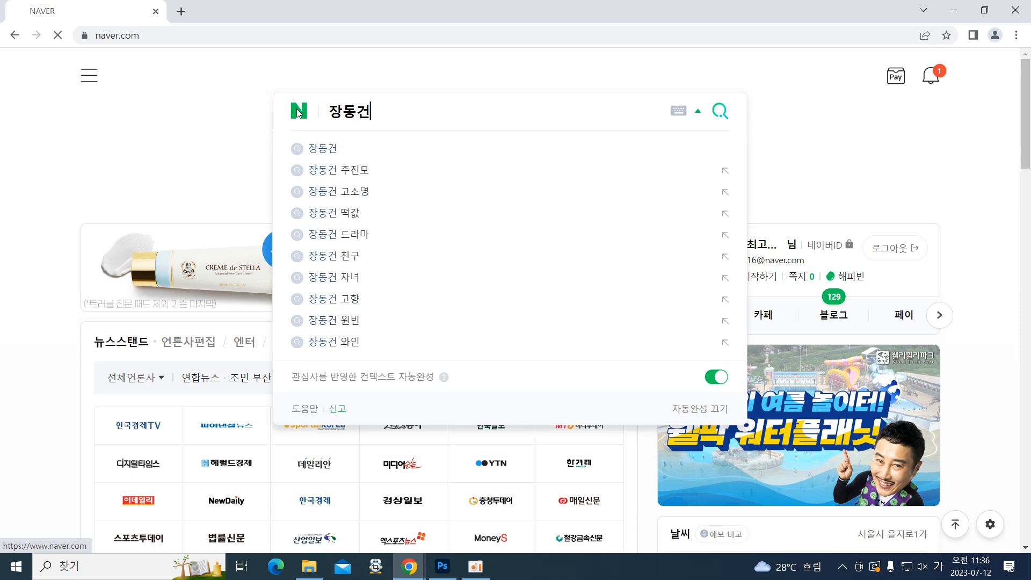
{"action": "key", "text": "Return"}
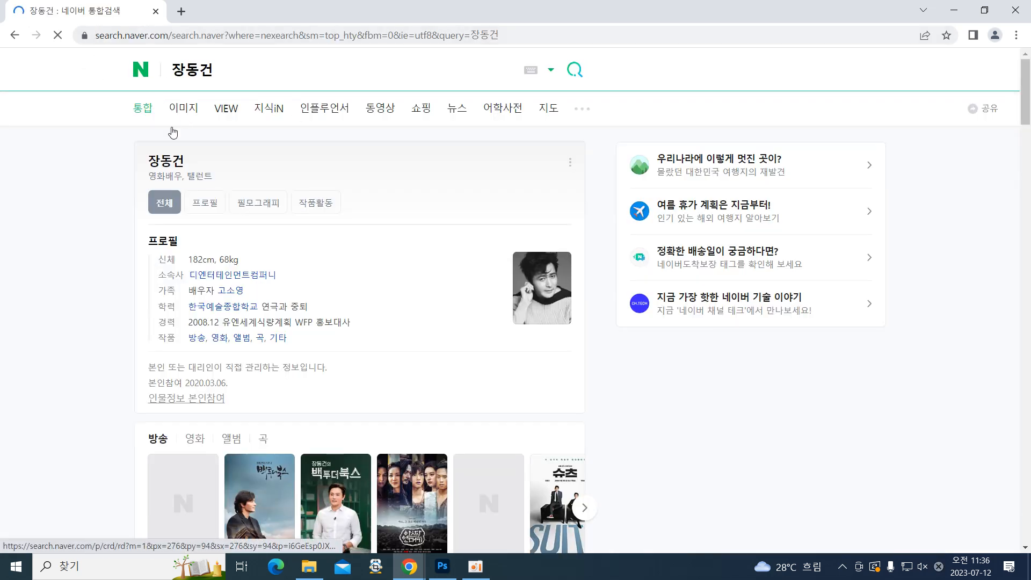
{"action": "left_click", "coordinate": [182, 110]}
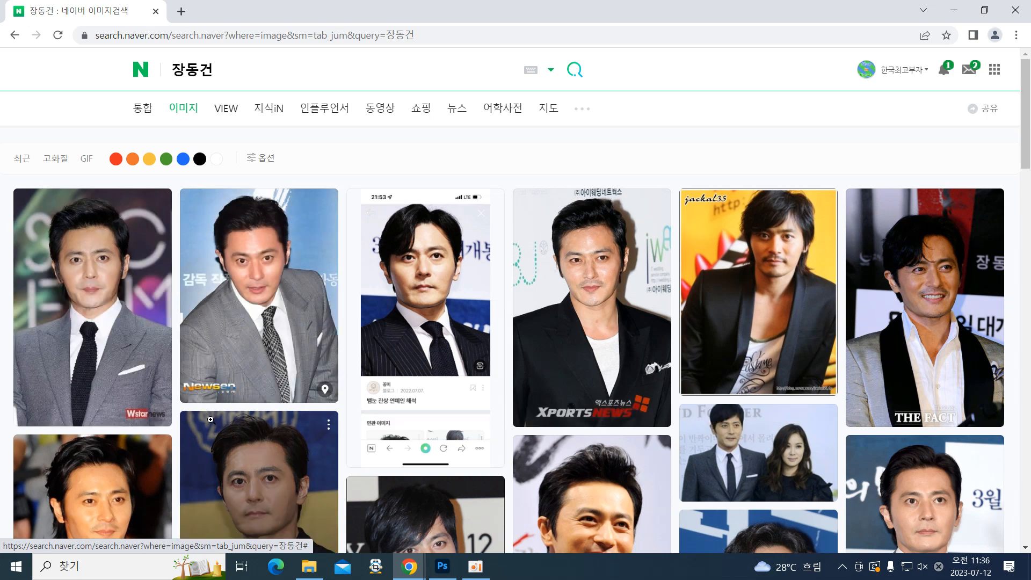
Open the portrait in the dark jacket against the blue-and-yellow backdrop and copy the enlarged image
{"action": "left_click", "coordinate": [241, 461]}
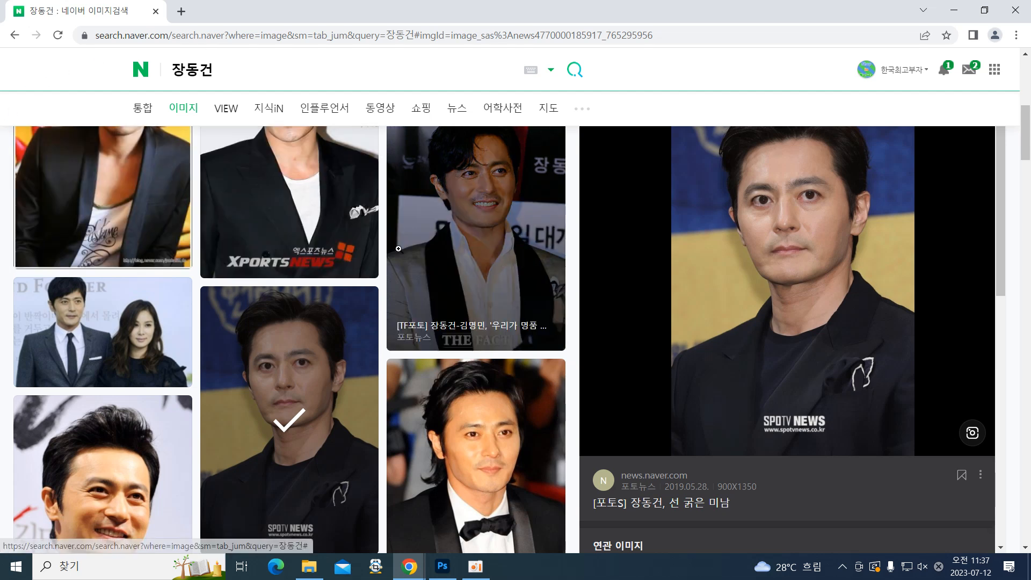
{"action": "right_click", "coordinate": [723, 227]}
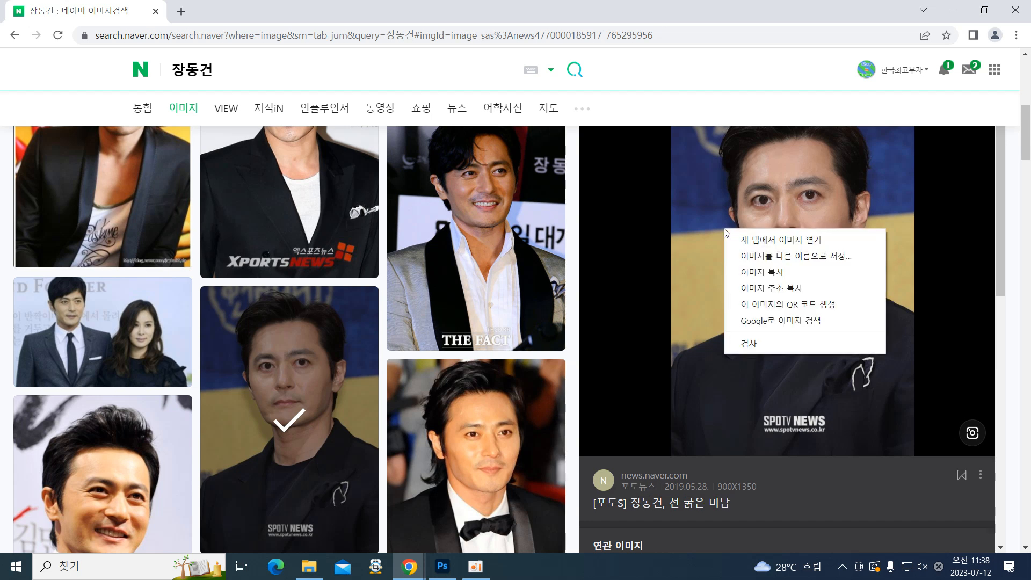
{"action": "left_click", "coordinate": [748, 272]}
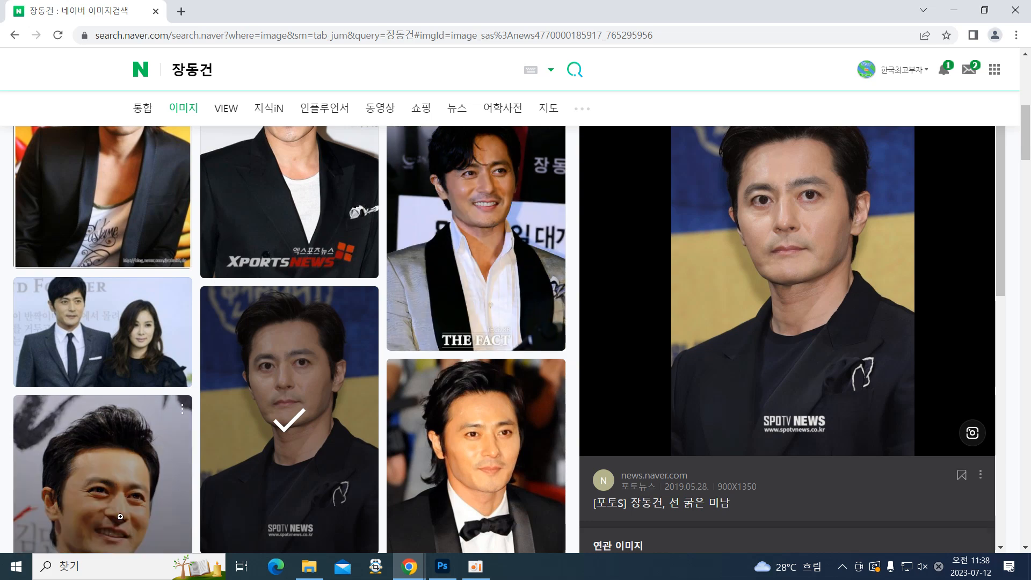
Switch to Photoshop, create a new 554 x 832 px document from the clipboard size and paste the copied portrait
{"action": "left_click", "coordinate": [441, 563]}
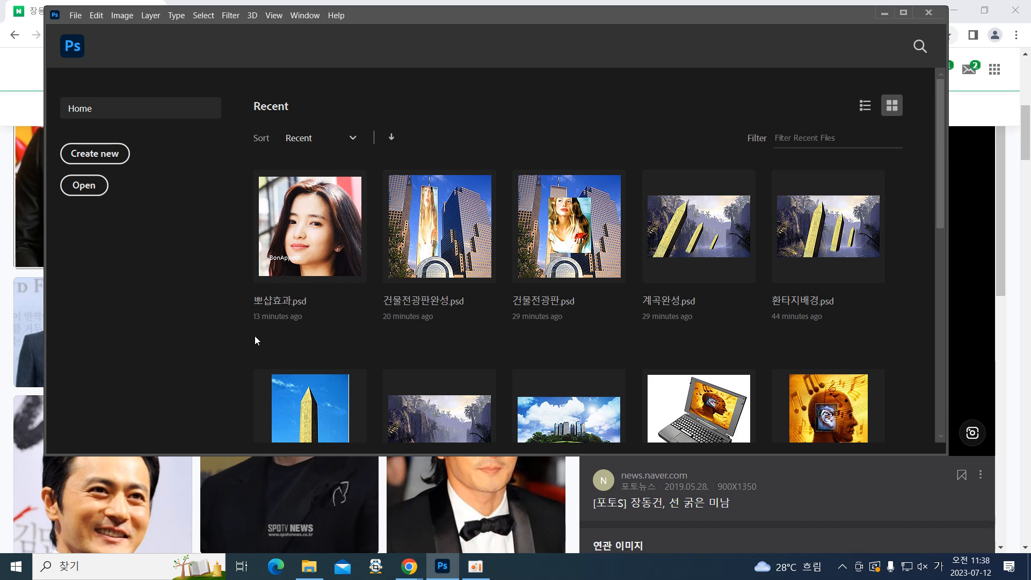
{"action": "left_click", "coordinate": [75, 15]}
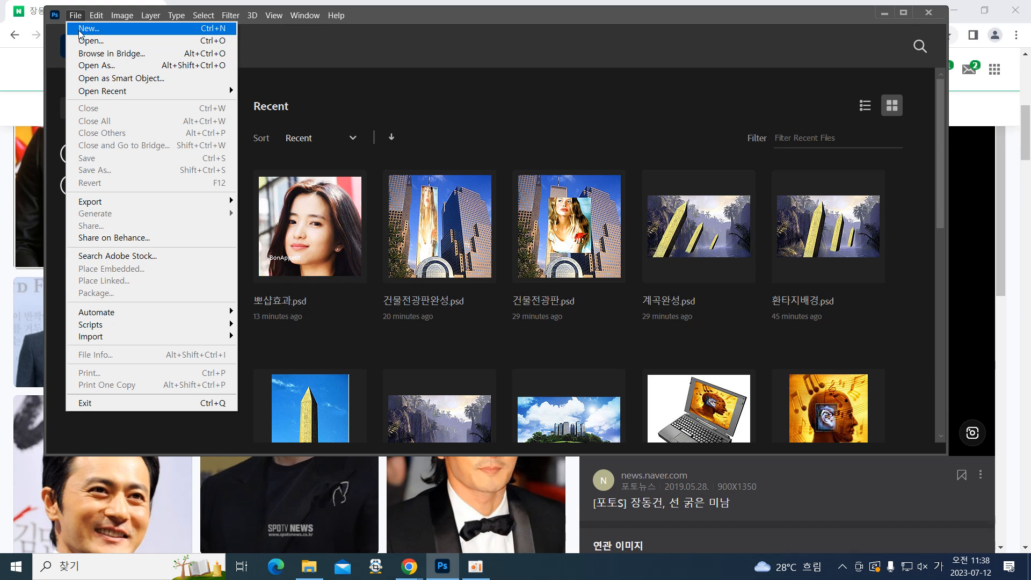
{"action": "left_click", "coordinate": [80, 30]}
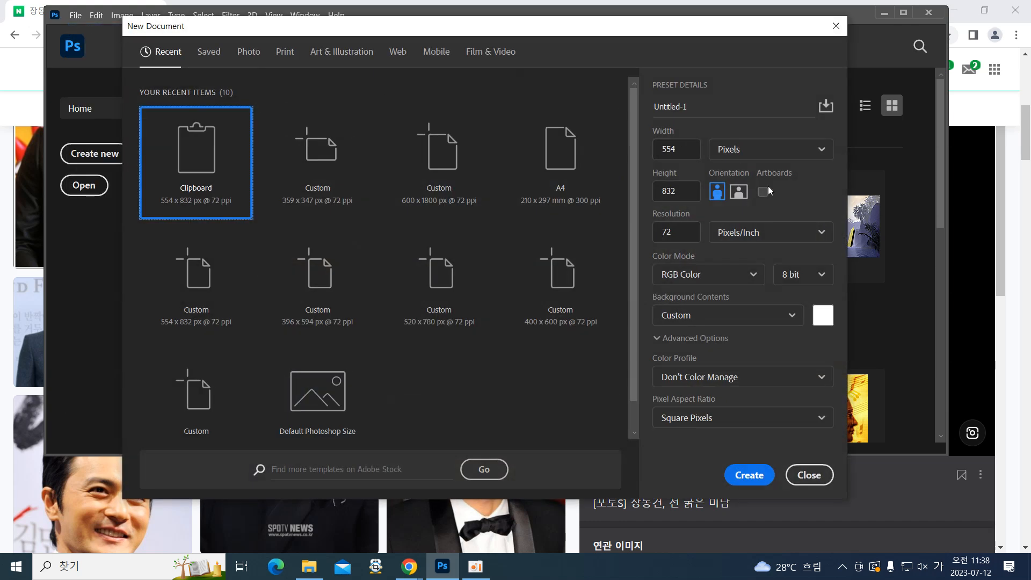
{"action": "left_click", "coordinate": [749, 477]}
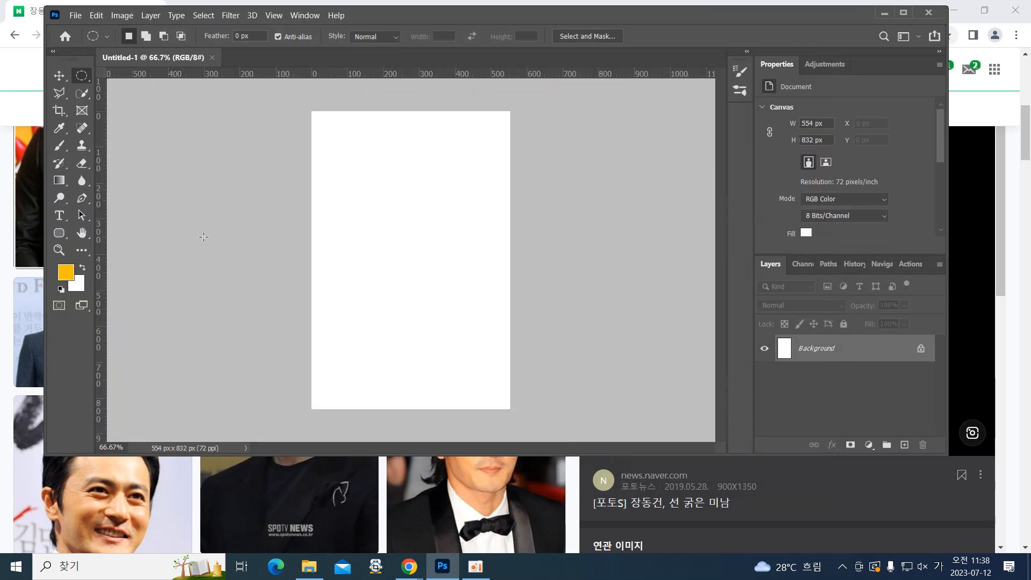
{"action": "key", "text": "ctrl+v"}
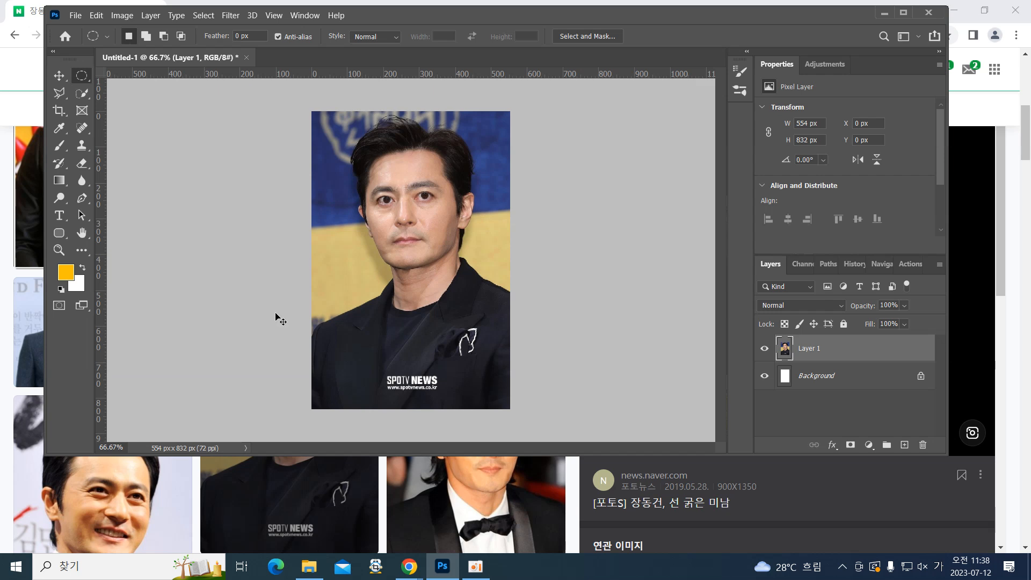
Duplicate the portrait layer and push the jawline inward on the copy with the Liquify filter at brush size 120
{"action": "key", "text": "ctrl+j"}
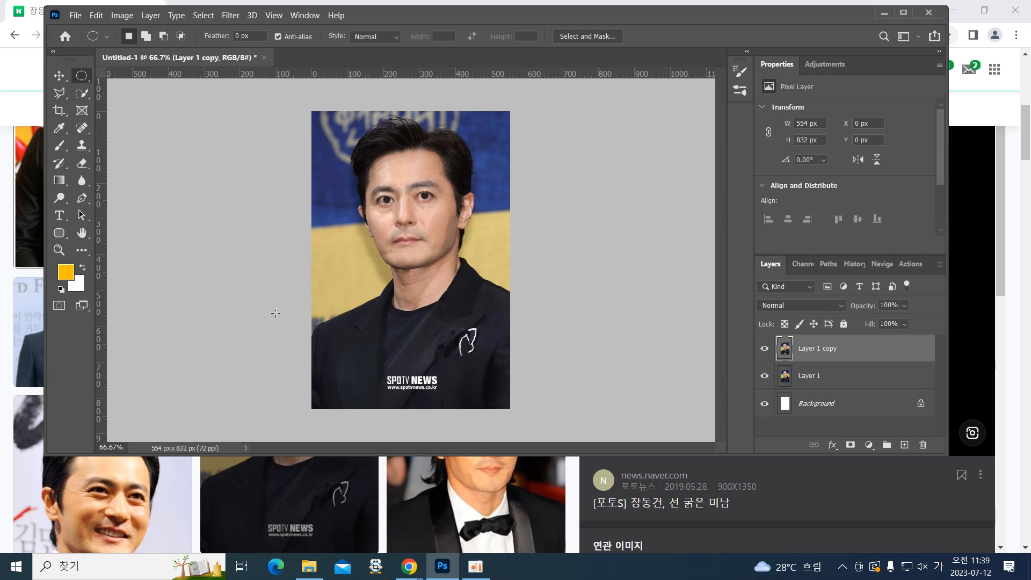
{"action": "left_click", "coordinate": [226, 20]}
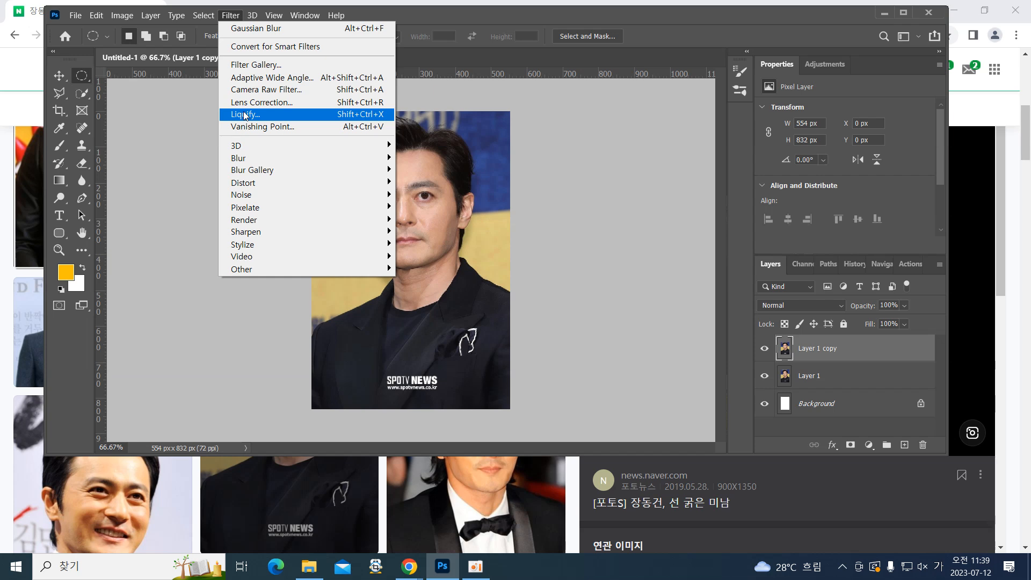
{"action": "left_click", "coordinate": [244, 115]}
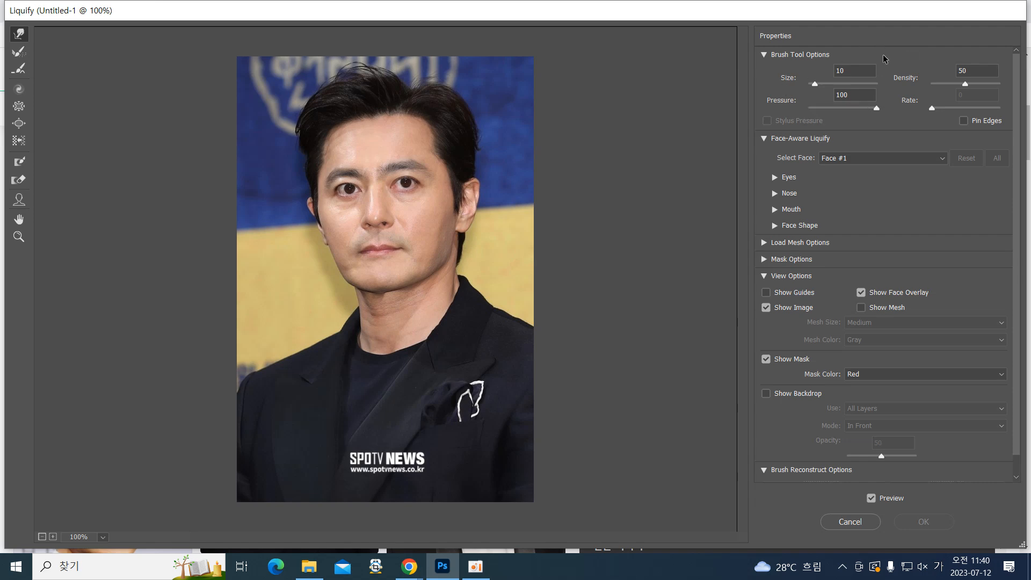
{"action": "left_click", "coordinate": [846, 68]}
{"action": "type", "text": "0"}
{"action": "double_click", "coordinate": [853, 70]}
{"action": "type", "text": "120"}
{"action": "left_click_drag", "start_coordinate": [332, 279], "coordinate": [338, 273]}
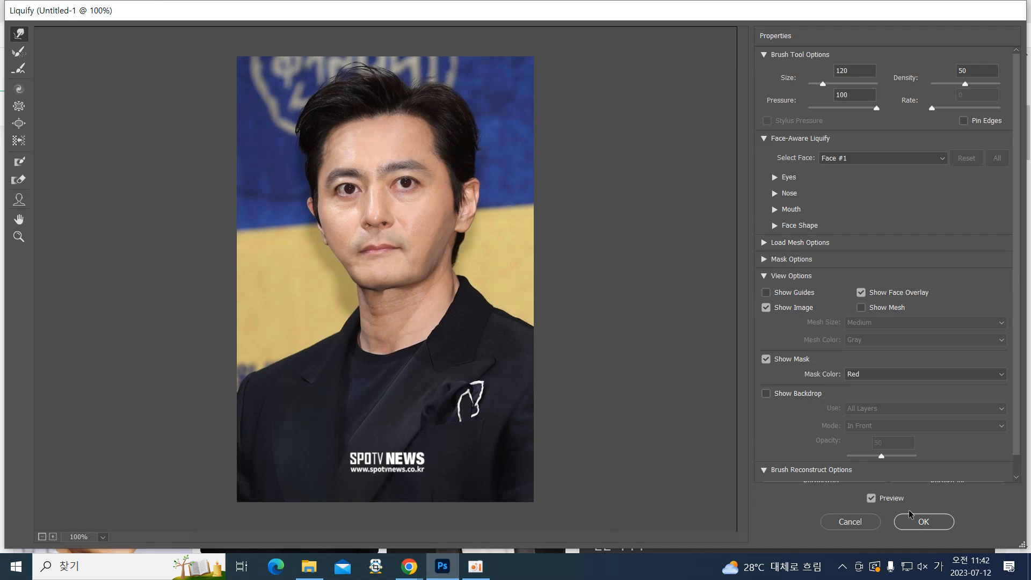
{"action": "left_click", "coordinate": [919, 520]}
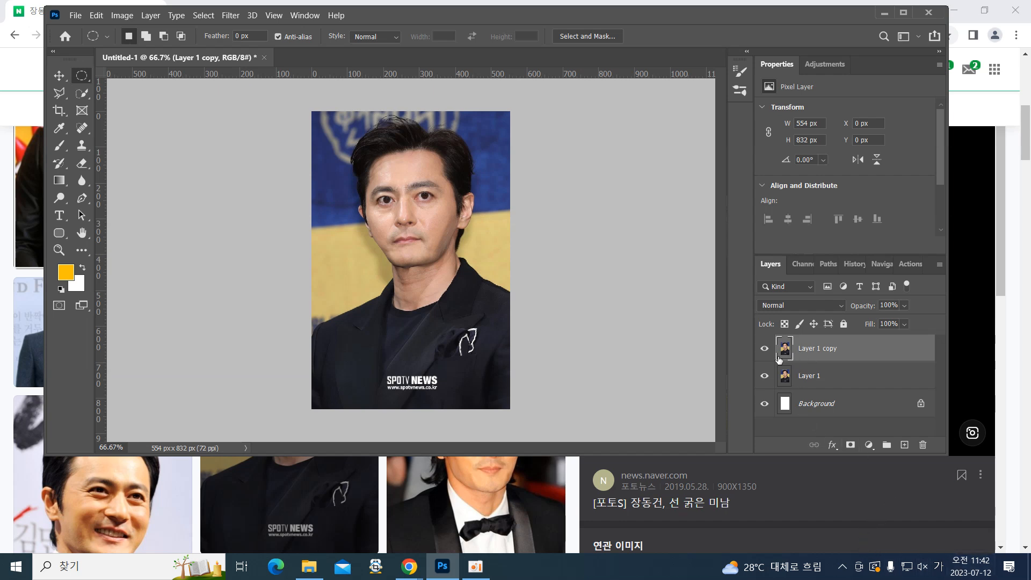
Toggle the visibility of the liquified layer copy to compare the face before and after
{"action": "left_click", "coordinate": [763, 349]}
{"action": "left_click", "coordinate": [763, 349]}
{"action": "left_click", "coordinate": [764, 349]}
{"action": "left_click", "coordinate": [763, 349]}
{"action": "left_click", "coordinate": [763, 349]}
Rename the liquified layer copy as 필터-리퀴파이
{"action": "double_click", "coordinate": [824, 349]}
{"action": "type", "text": "필터-리퀴파이"}
{"action": "key", "text": "Return"}
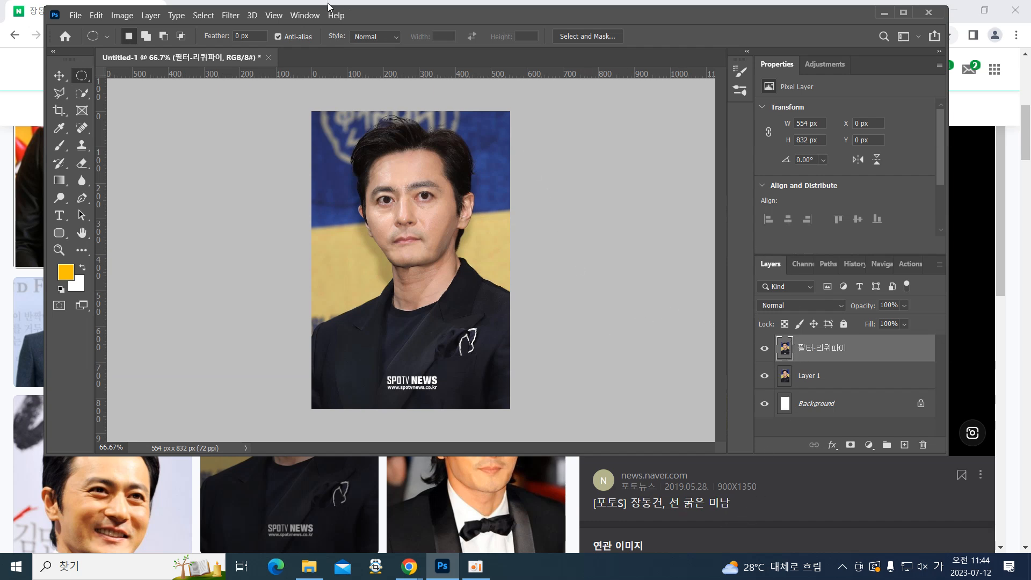
Save the document on the computer as 턱깍기.psd in the 2회차 folder with maximum compatibility and close it
{"action": "left_click", "coordinate": [74, 15]}
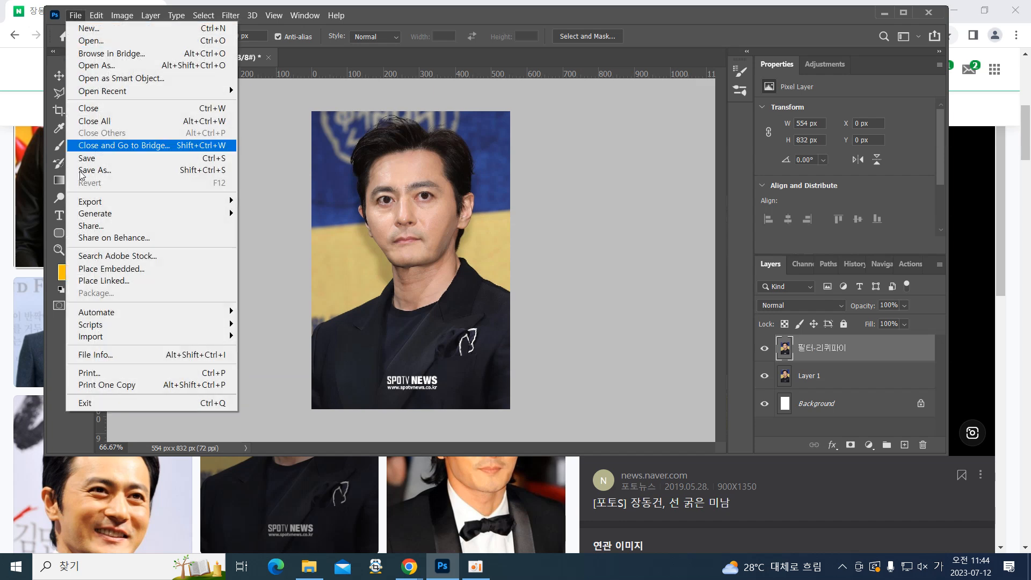
{"action": "left_click", "coordinate": [103, 169]}
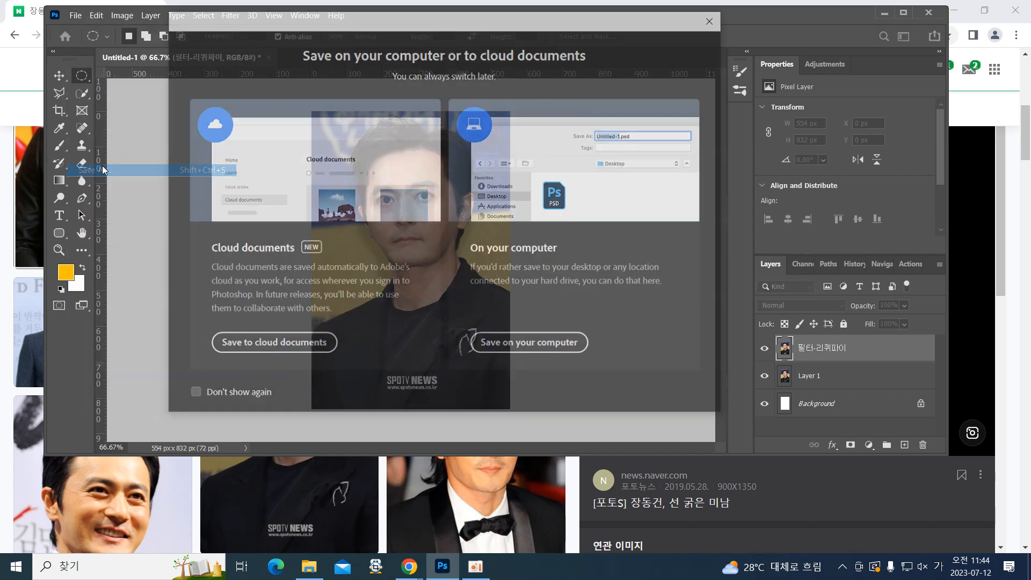
{"action": "left_click", "coordinate": [516, 346]}
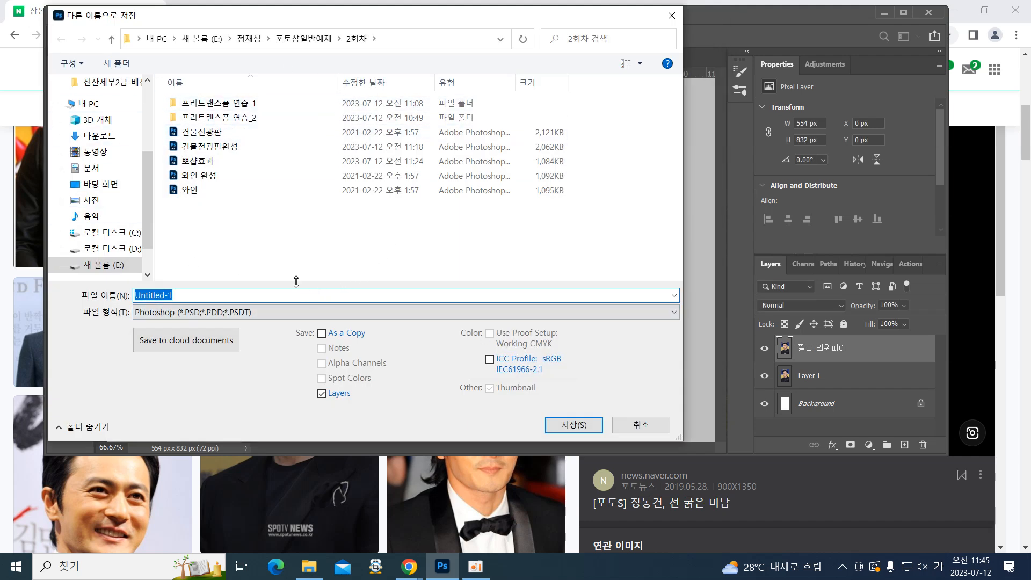
{"action": "type", "text": "ㄷ"}
{"action": "type", "text": "깍기"}
{"action": "key", "text": "Return"}
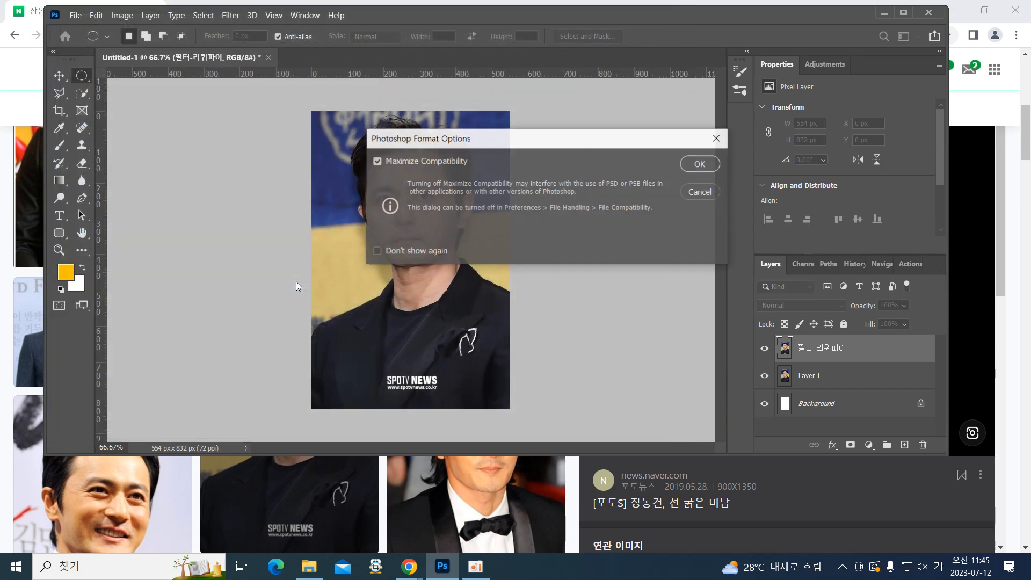
{"action": "key", "text": "Return"}
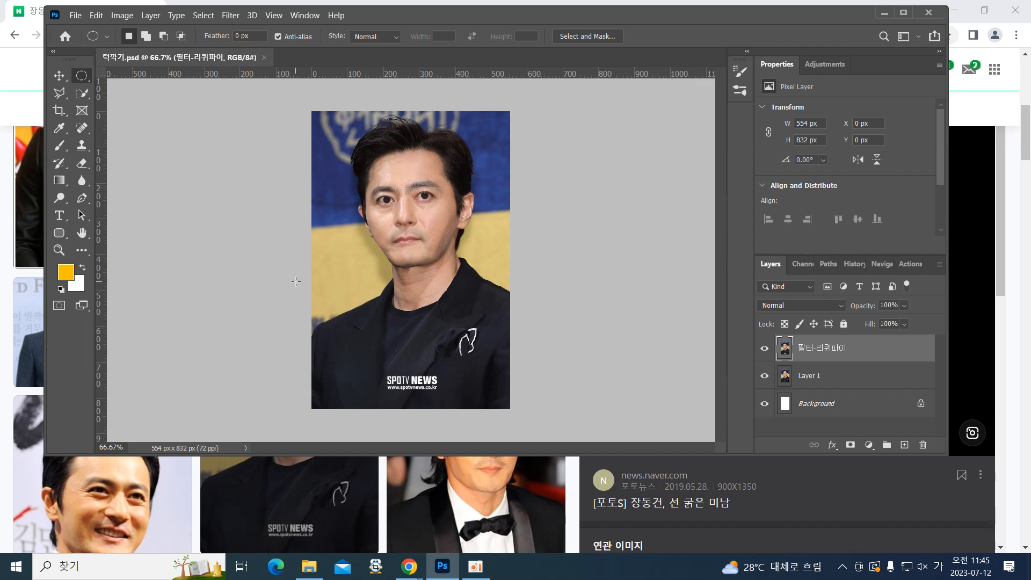
{"action": "key", "text": "ctrl+w"}
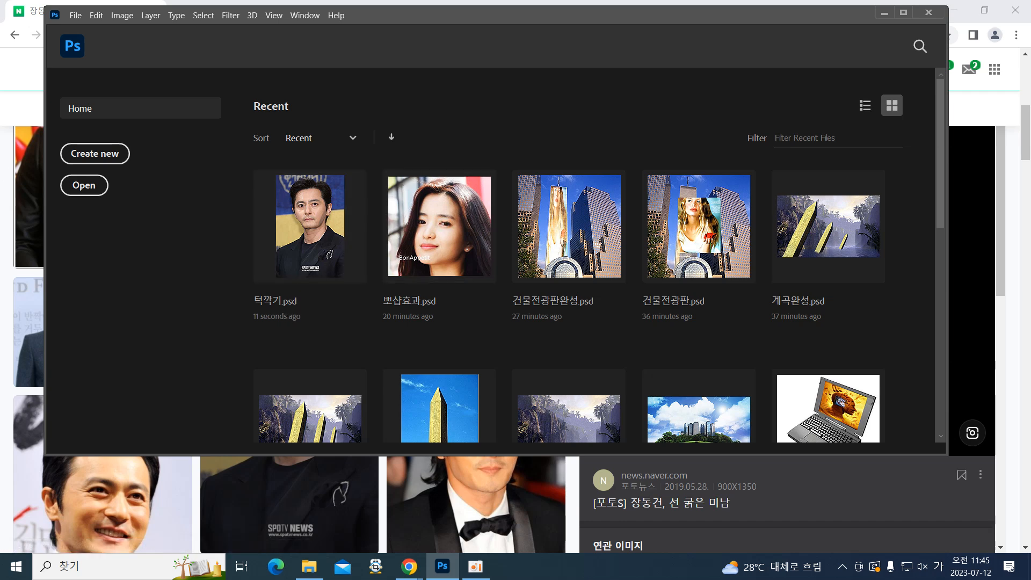
Switch to Chrome and replace the Naver image search with a search for 강호동
{"action": "left_click", "coordinate": [39, 10]}
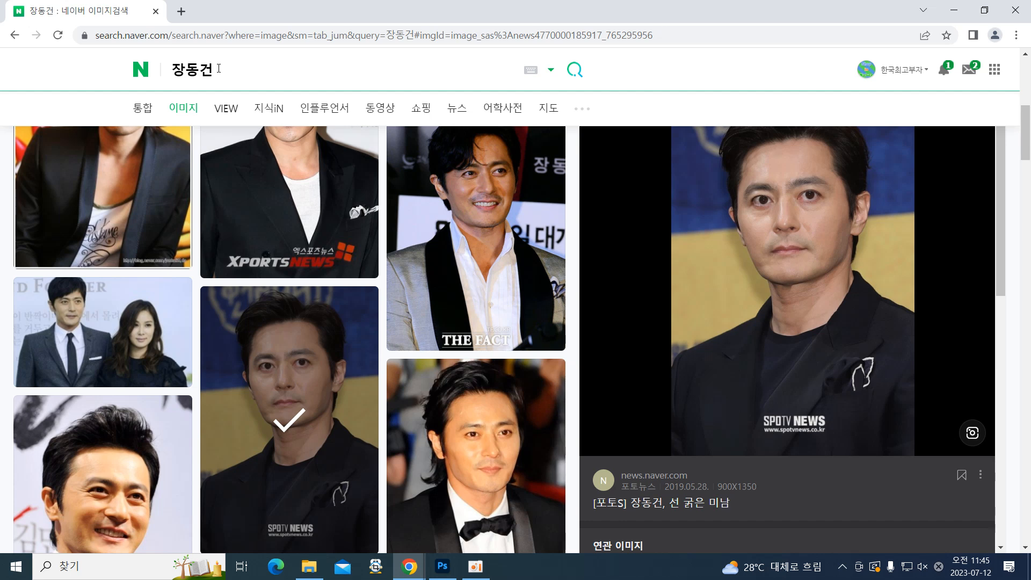
{"action": "left_click_drag", "start_coordinate": [218, 68], "coordinate": [164, 78]}
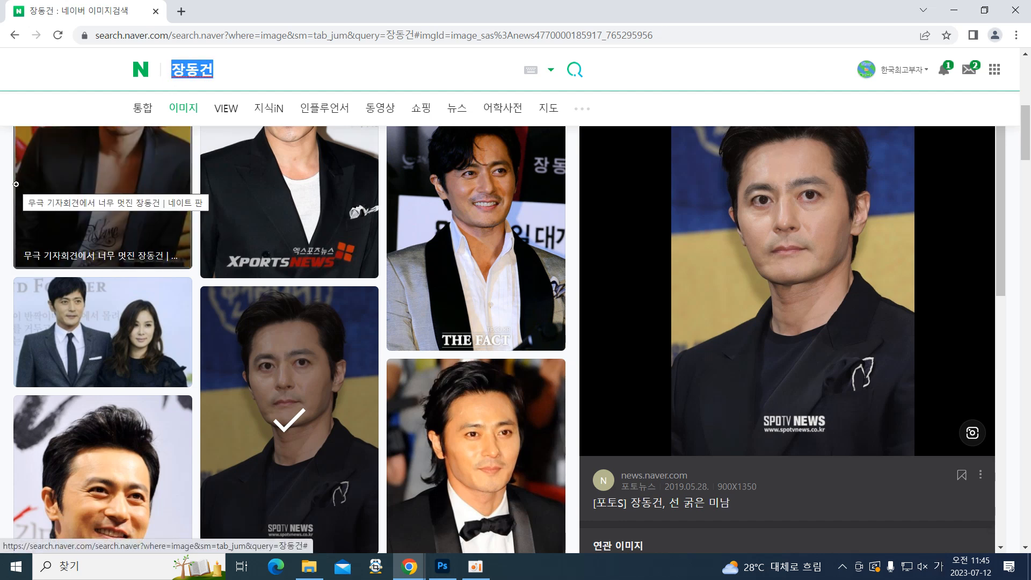
{"action": "type", "text": "강ㅎ"}
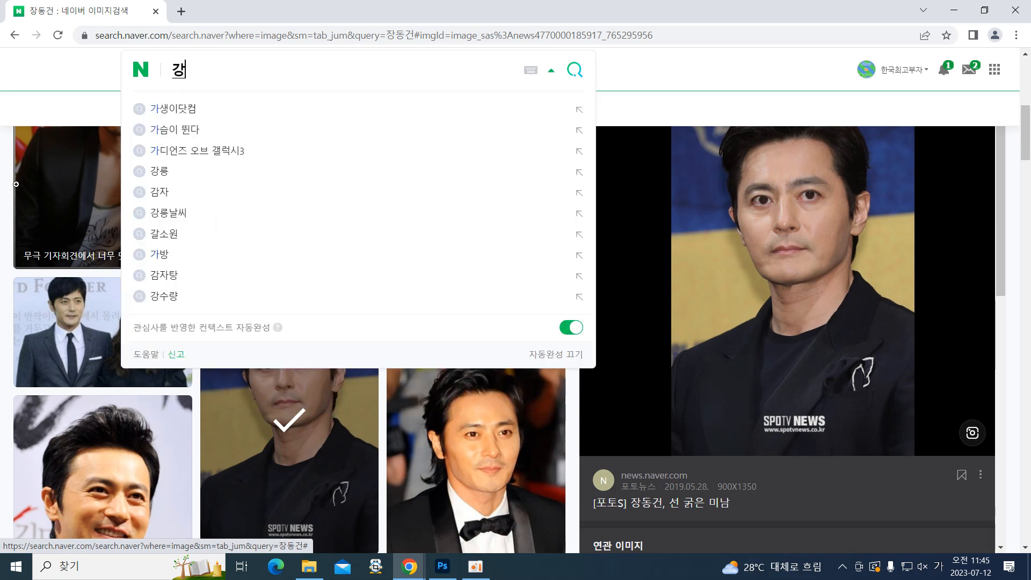
{"action": "type", "text": "ㅗ동"}
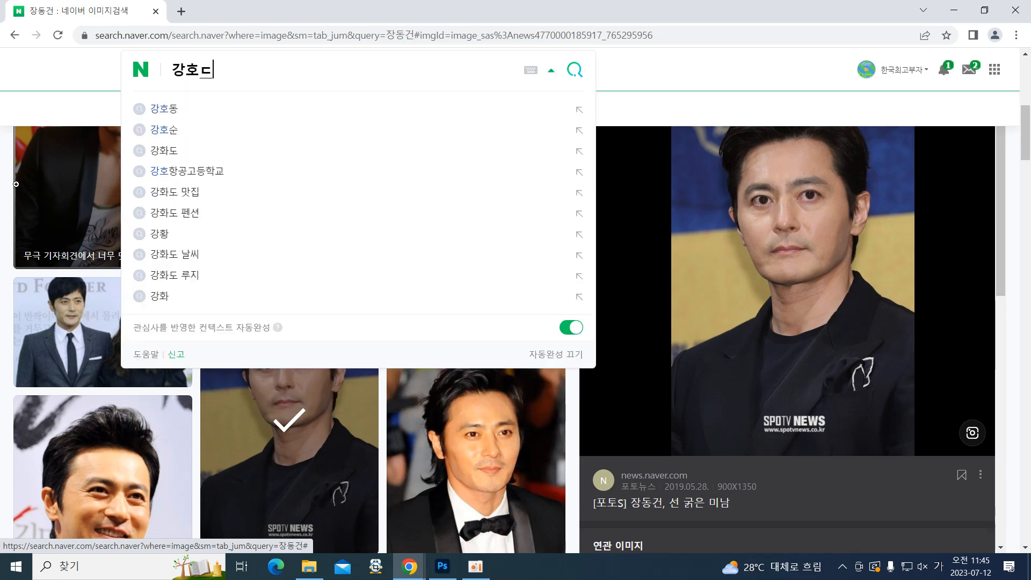
{"action": "key", "text": "Return"}
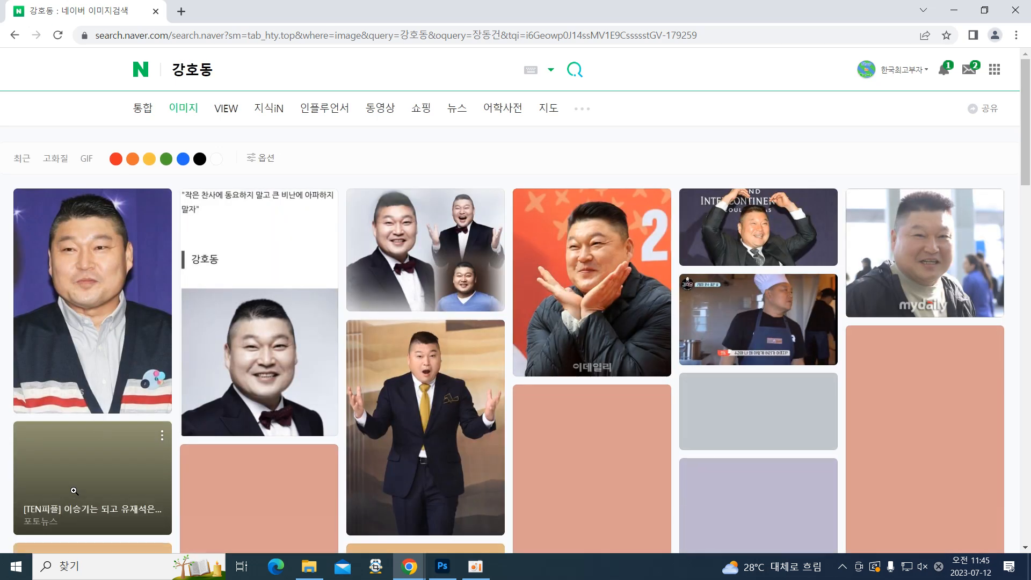
Open the smiling portrait in the dark suit and bow tie and inspect its enlarged preview
{"action": "left_click", "coordinate": [268, 368]}
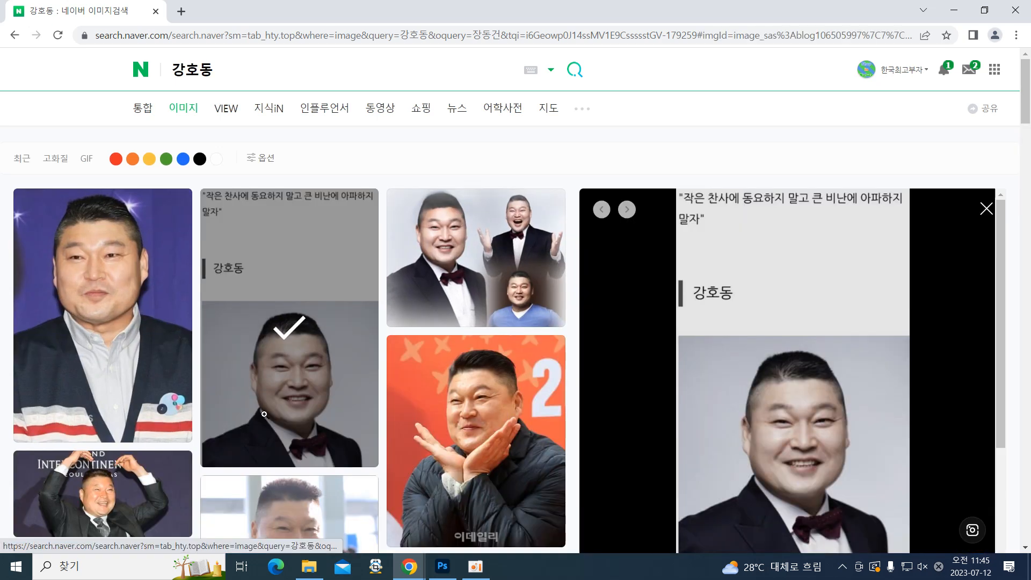
{"action": "scroll", "coordinate": [608, 410], "scroll_direction": "down", "scroll_amount": 3}
{"action": "scroll", "coordinate": [610, 412], "scroll_direction": "up", "scroll_amount": 1}
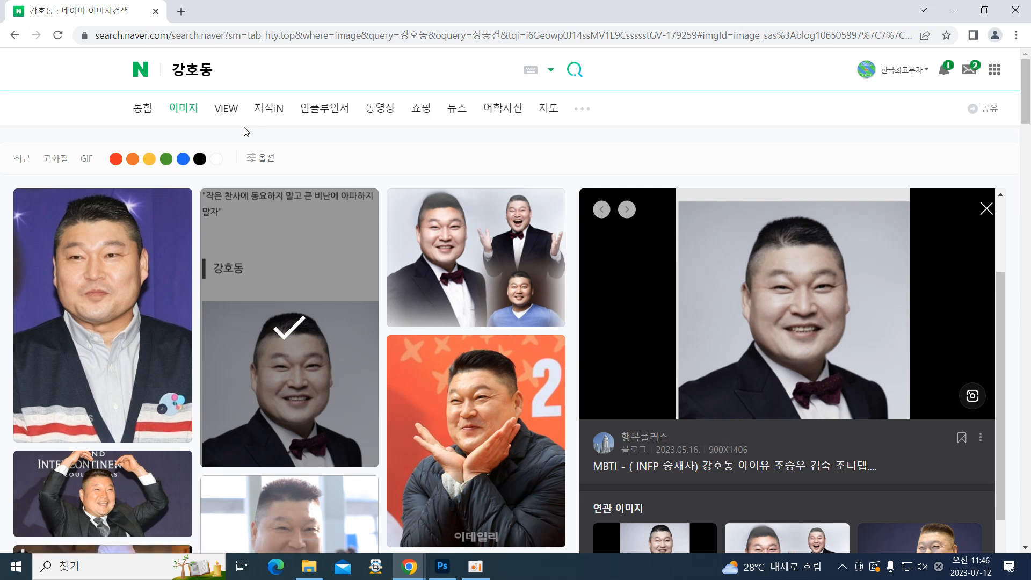
Replace the Naver image search with a search for 공유
{"action": "double_click", "coordinate": [195, 76]}
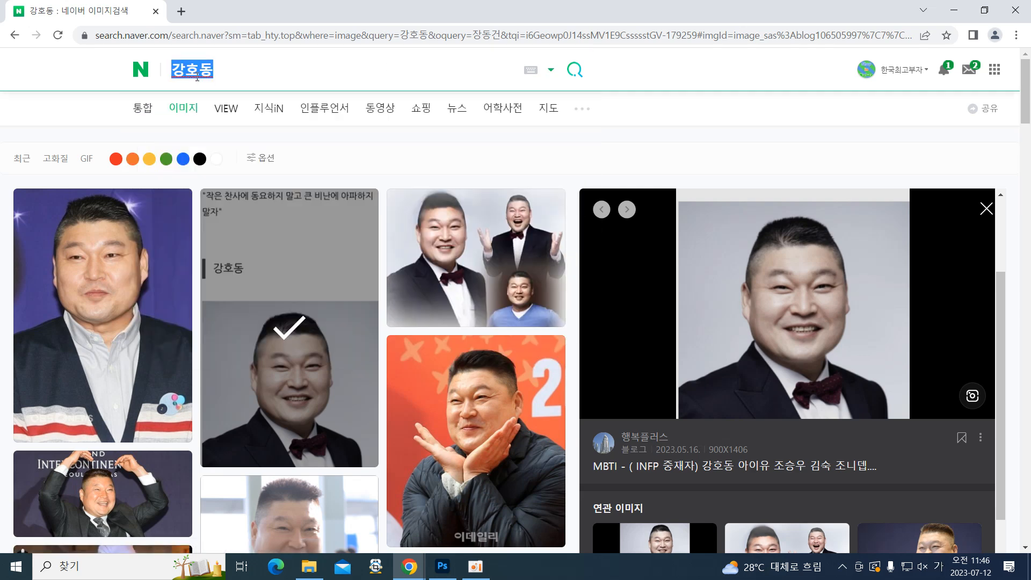
{"action": "type", "text": "공유"}
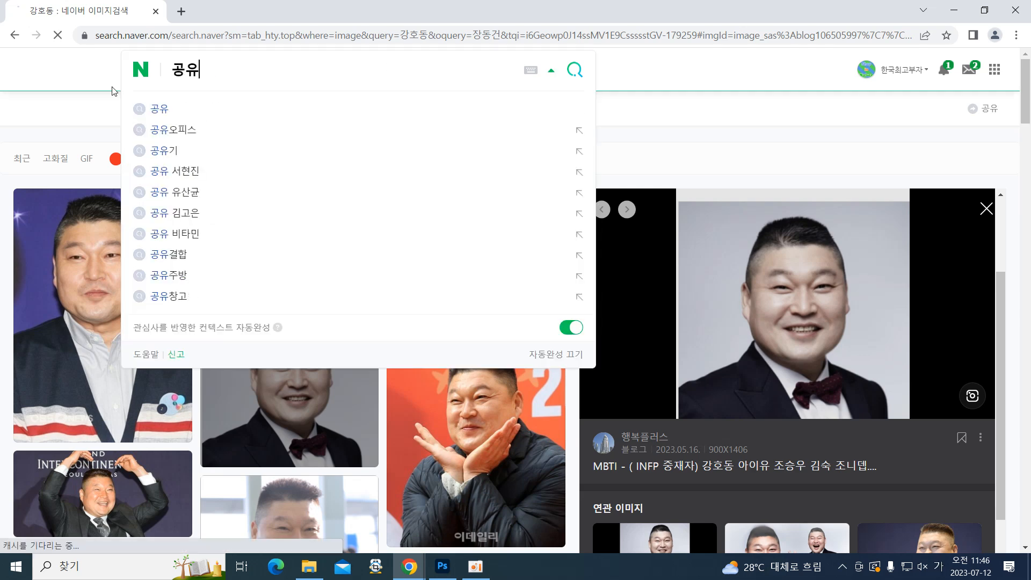
{"action": "key", "text": "Return"}
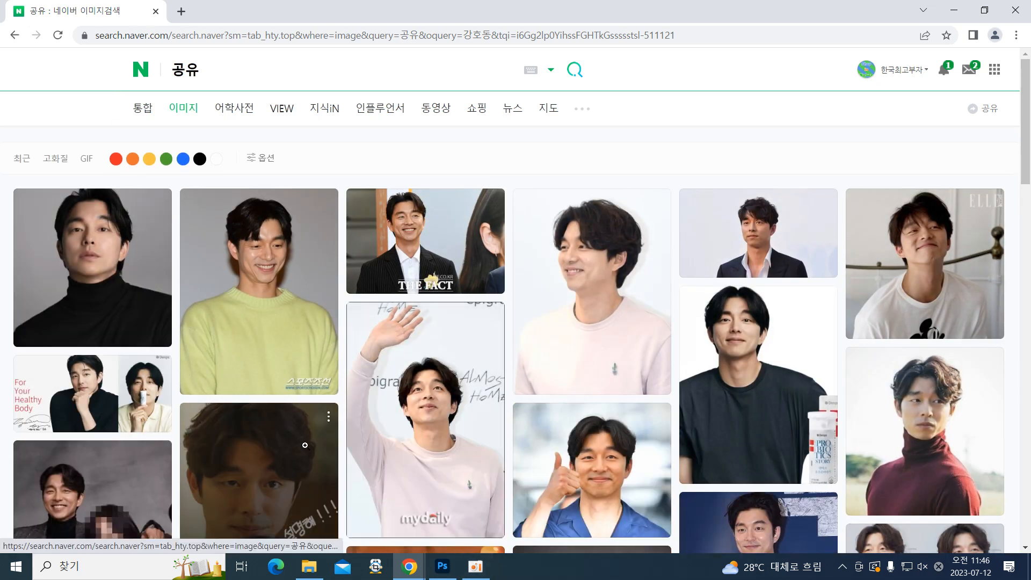
Find the frontal portrait in the navy-and-white striped sweater among the image results and copy its enlarged image
{"action": "left_click", "coordinate": [267, 448]}
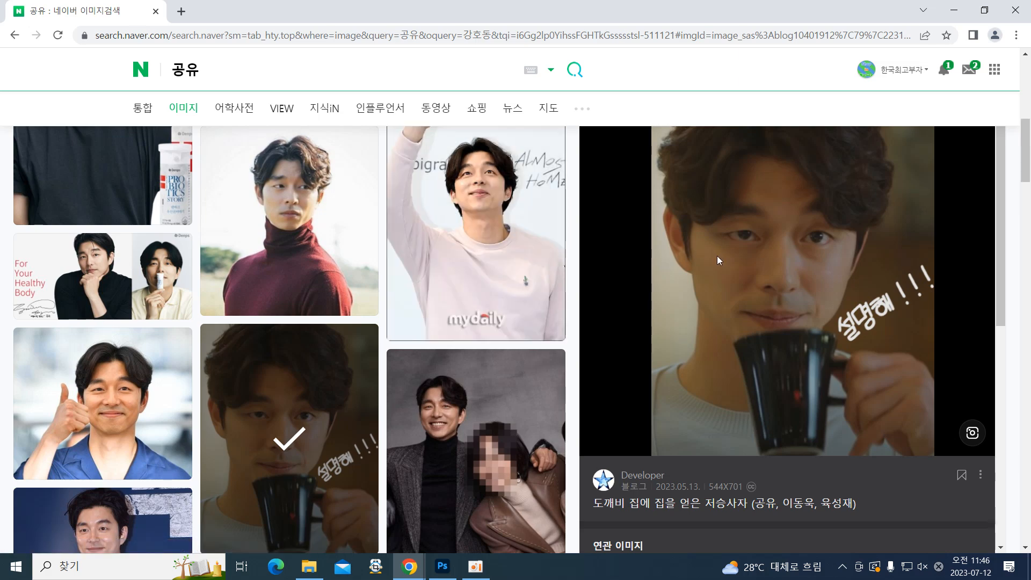
{"action": "scroll", "coordinate": [303, 497], "scroll_direction": "down", "scroll_amount": 3}
{"action": "scroll", "coordinate": [297, 478], "scroll_direction": "down", "scroll_amount": 5}
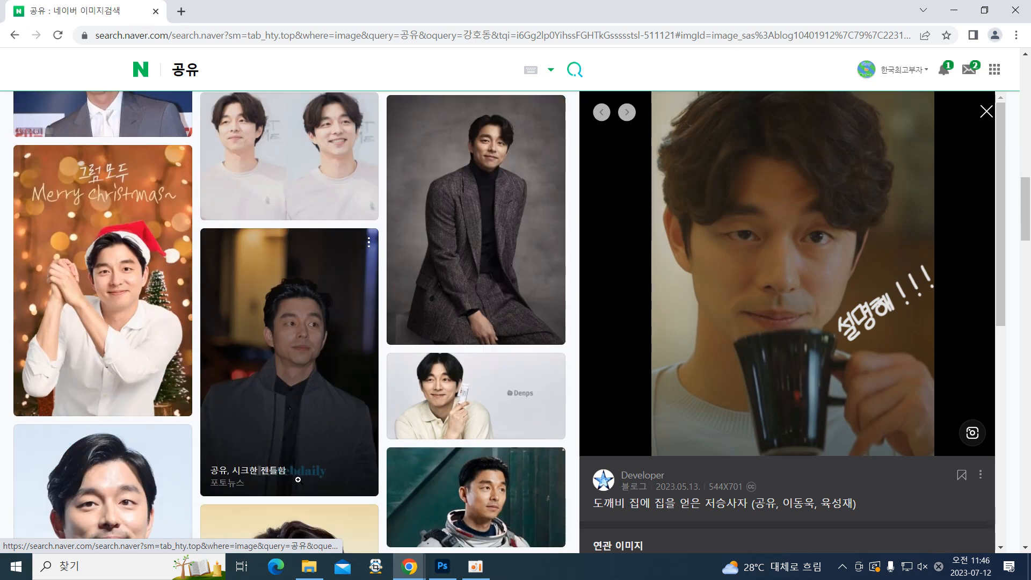
{"action": "scroll", "coordinate": [296, 479], "scroll_direction": "down", "scroll_amount": 1}
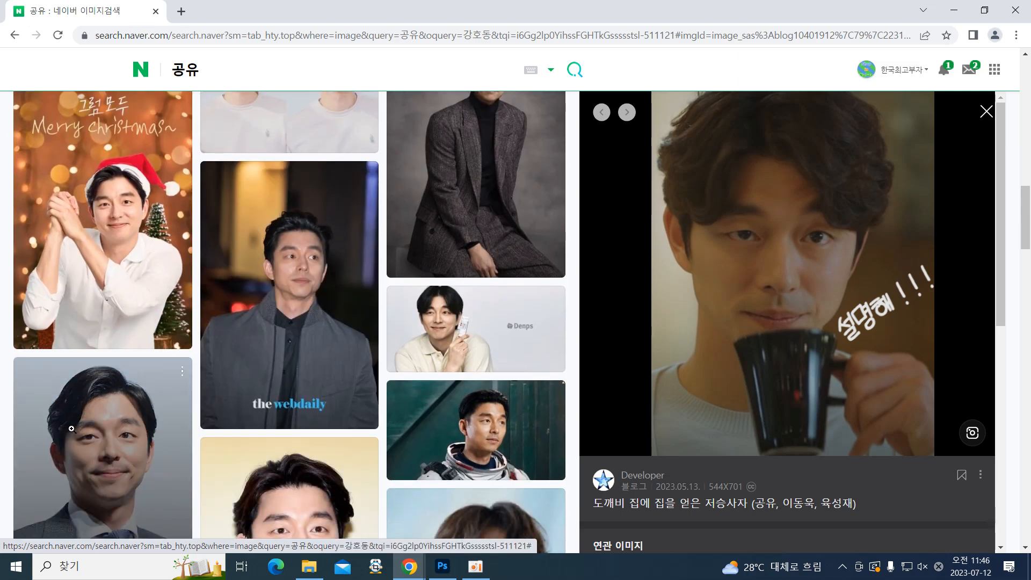
{"action": "left_click", "coordinate": [303, 512]}
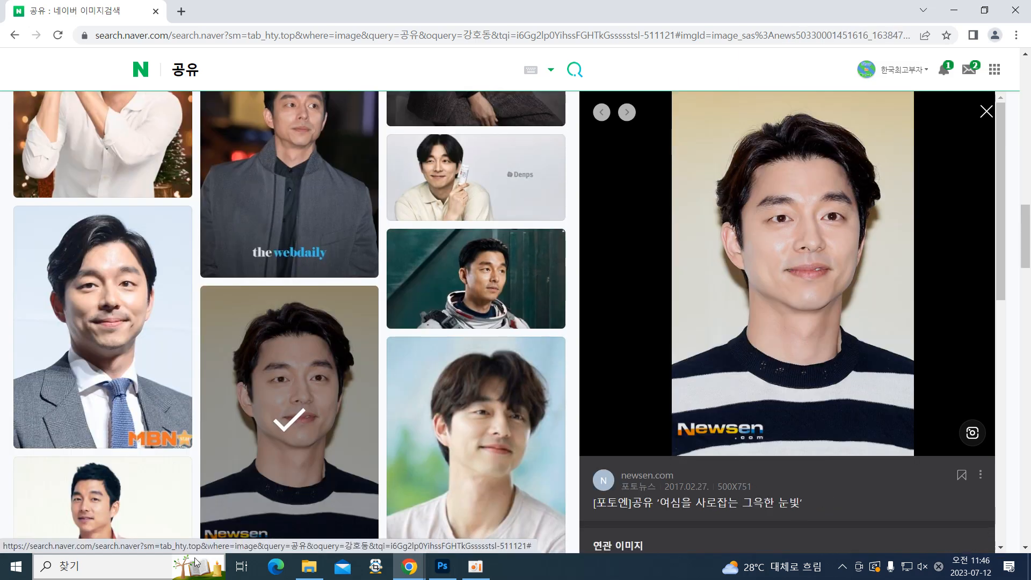
{"action": "left_click", "coordinate": [196, 562]}
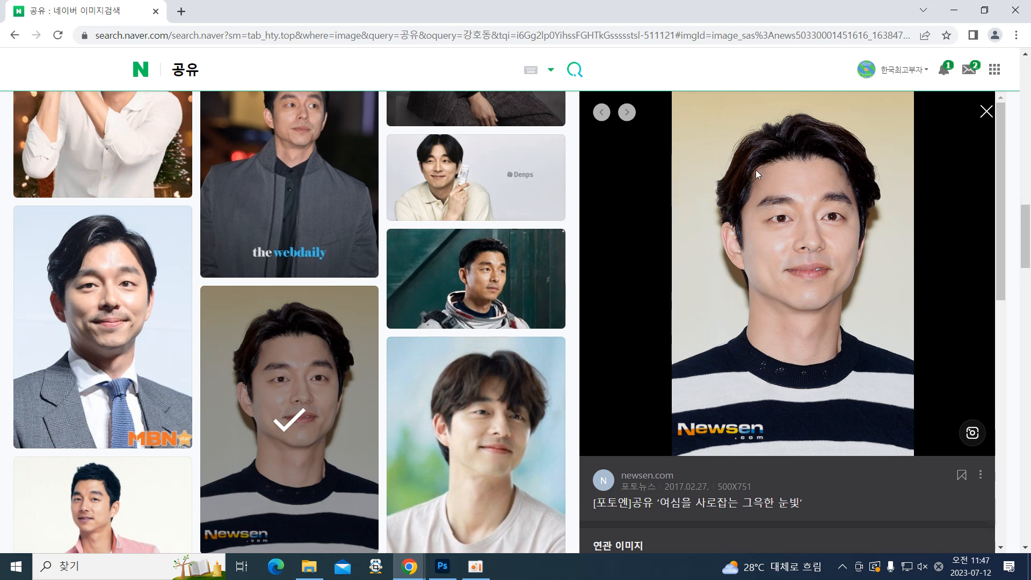
{"action": "right_click", "coordinate": [704, 166]}
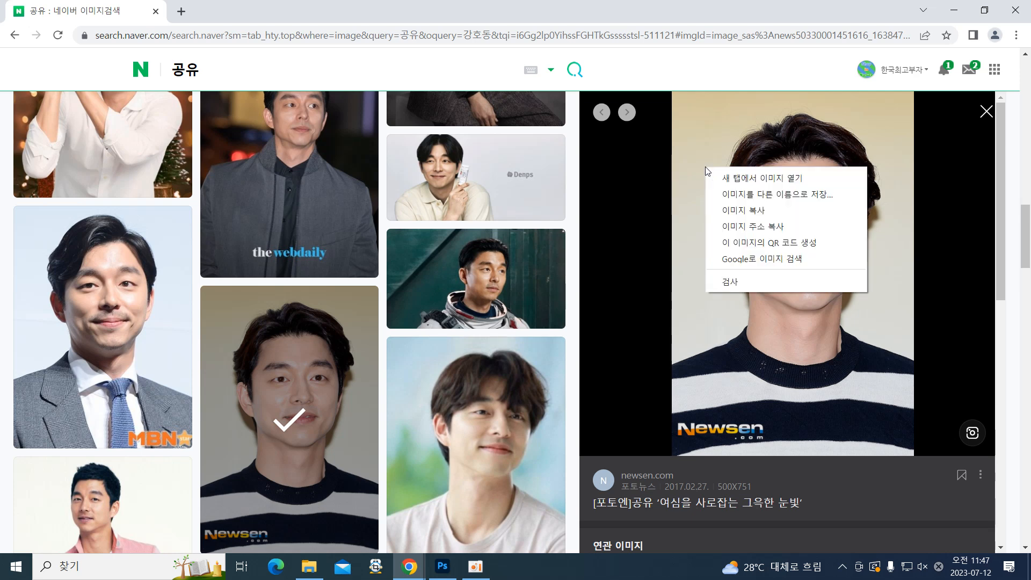
{"action": "left_click", "coordinate": [745, 213]}
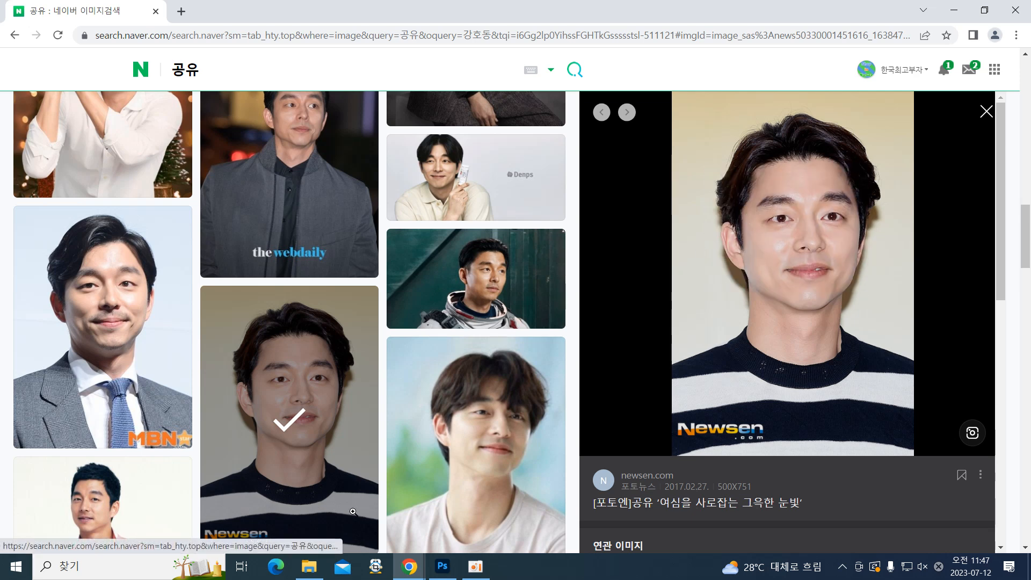
Switch to Photoshop and create a 500 x 751 px, 72 ppi document from the Clipboard preset
{"action": "left_click", "coordinate": [442, 566]}
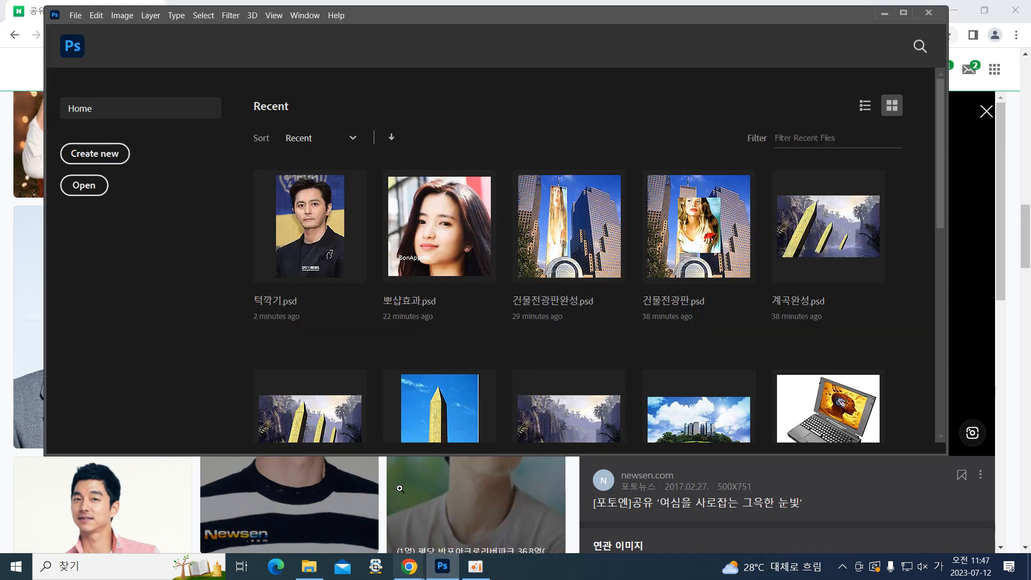
{"action": "left_click", "coordinate": [74, 15]}
{"action": "left_click", "coordinate": [73, 29]}
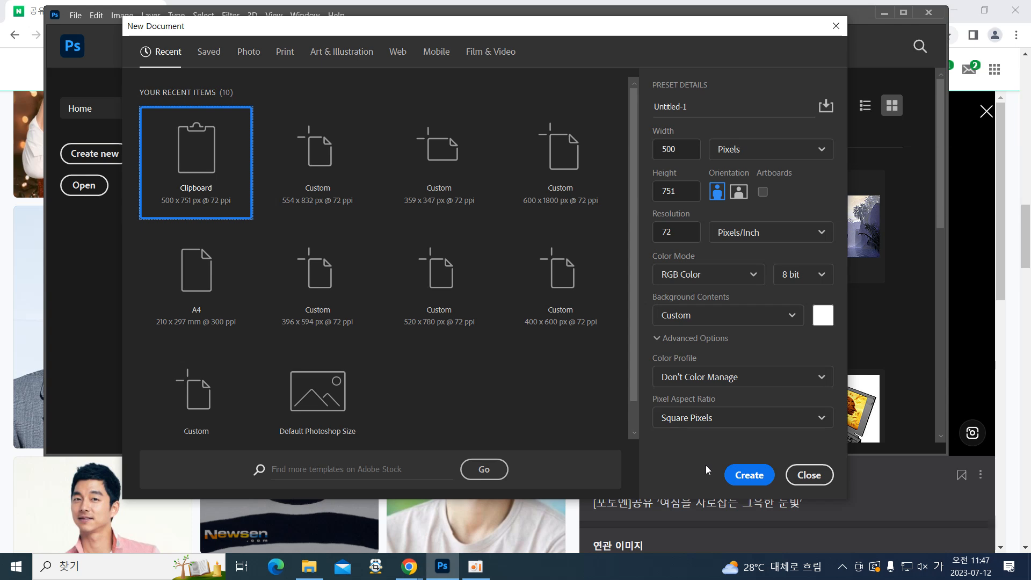
{"action": "left_click", "coordinate": [762, 477]}
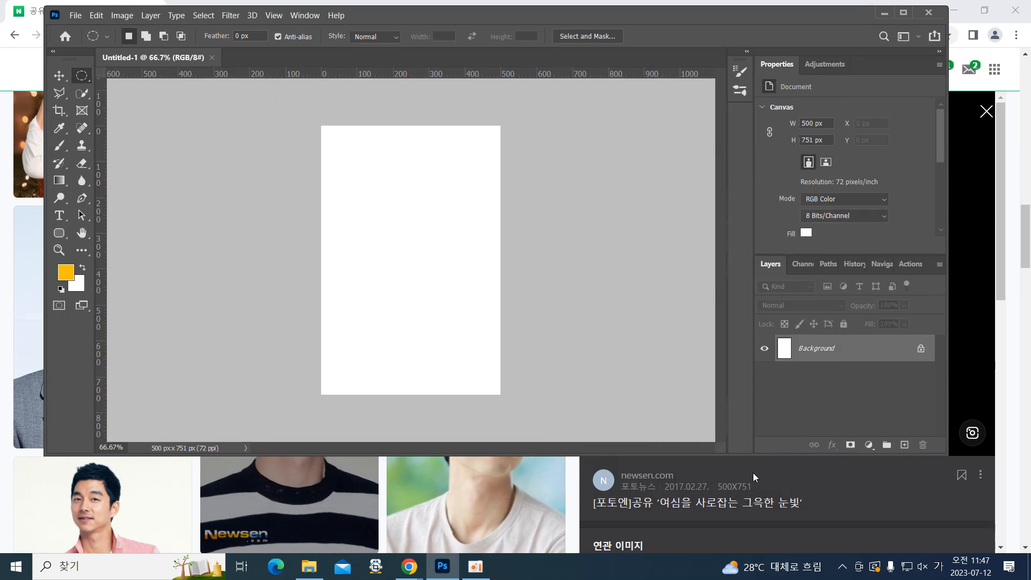
Paste the copied portrait into the blank document and duplicate its layer twice
{"action": "key", "text": "ctrl+v"}
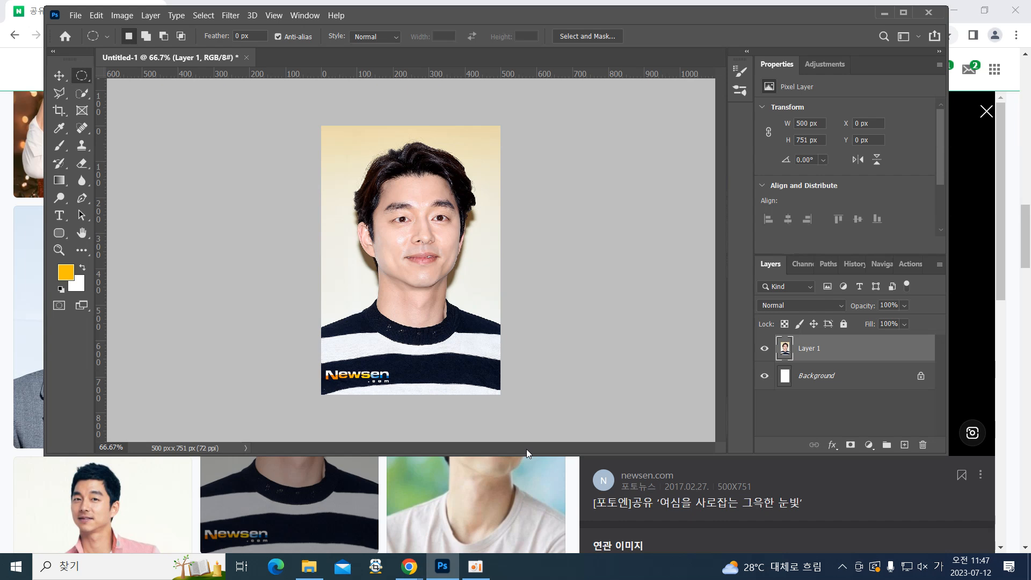
{"action": "key", "text": "ctrl+j"}
{"action": "key", "text": "ctrl+j"}
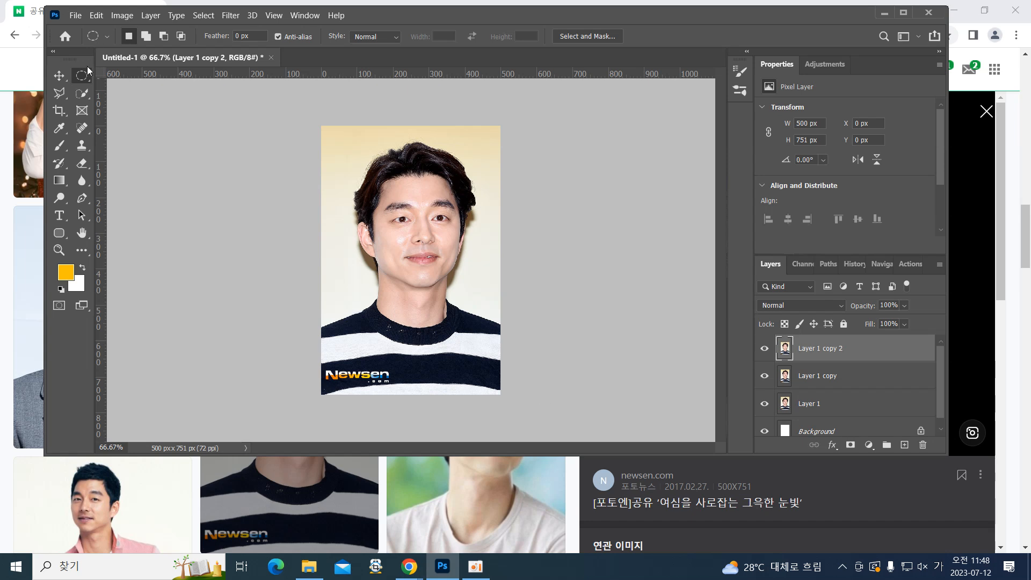
Open the topmost portrait copy in the Liquify filter and set the Bloat tool's brush size to 70
{"action": "left_click", "coordinate": [231, 15]}
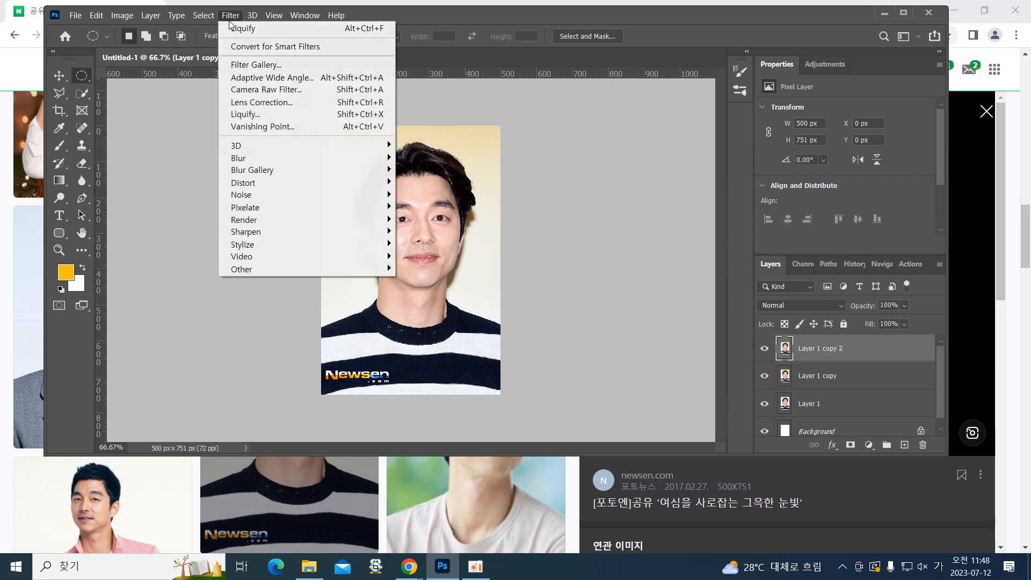
{"action": "left_click", "coordinate": [251, 119]}
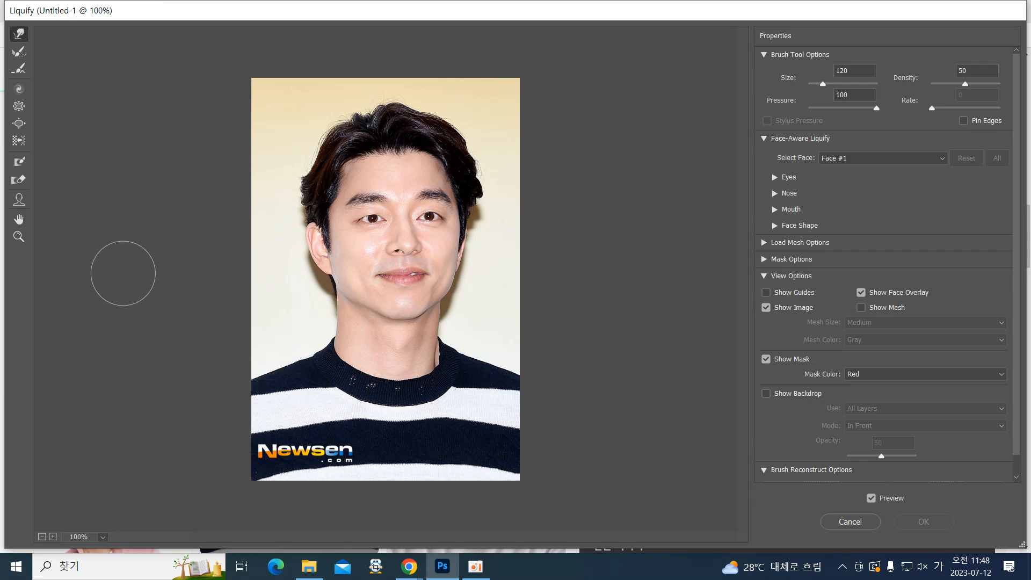
{"action": "key", "text": "ctrl"}
{"action": "left_click_drag", "start_coordinate": [120, 273], "coordinate": [119, 270]}
{"action": "key", "text": "space"}
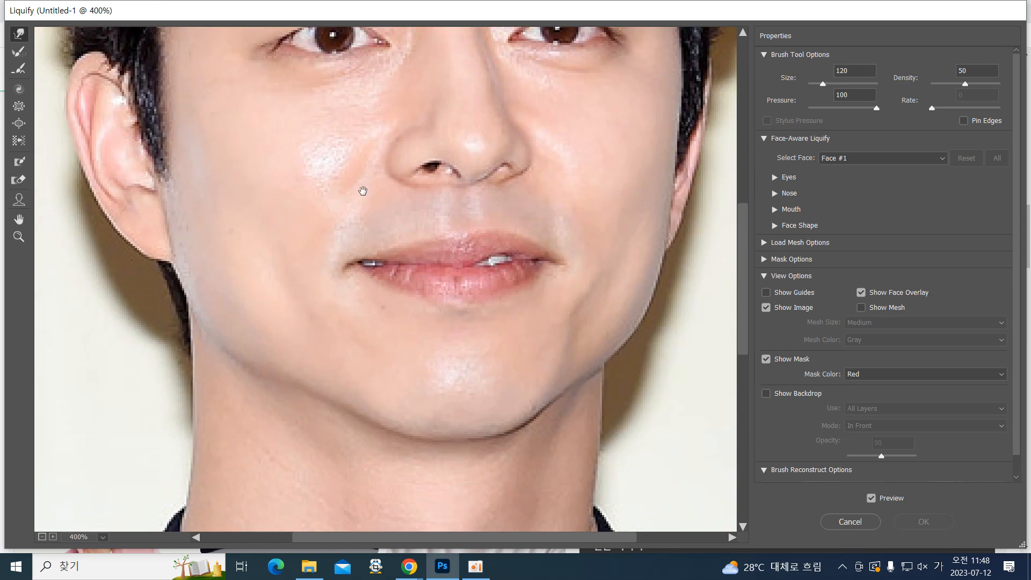
{"action": "mouse_move", "coordinate": [369, 157]}
{"action": "left_mouse_down"}
{"action": "mouse_move", "coordinate": [304, 313]}
{"action": "mouse_move", "coordinate": [322, 341]}
{"action": "left_mouse_up"}
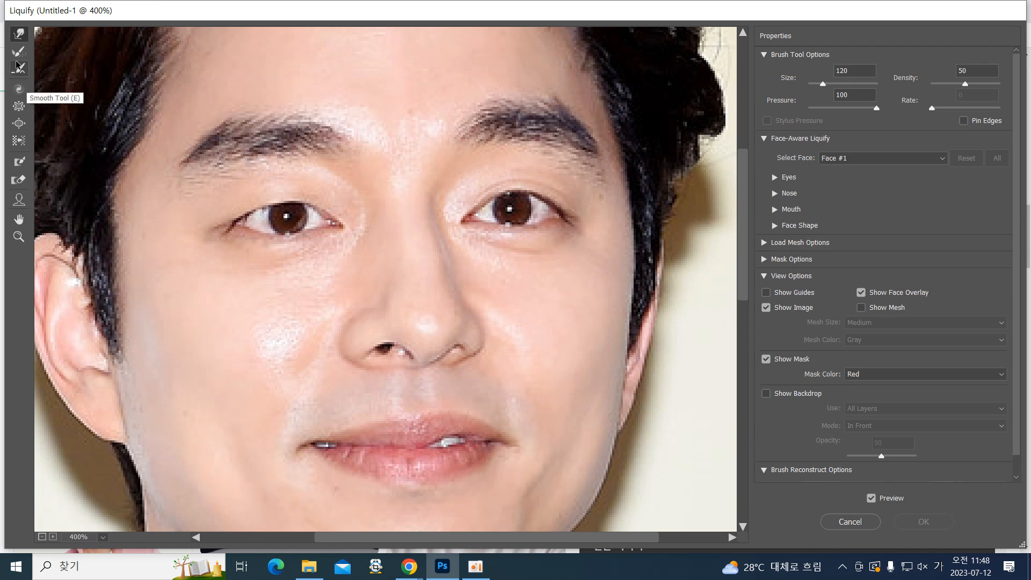
{"action": "left_click", "coordinate": [23, 125]}
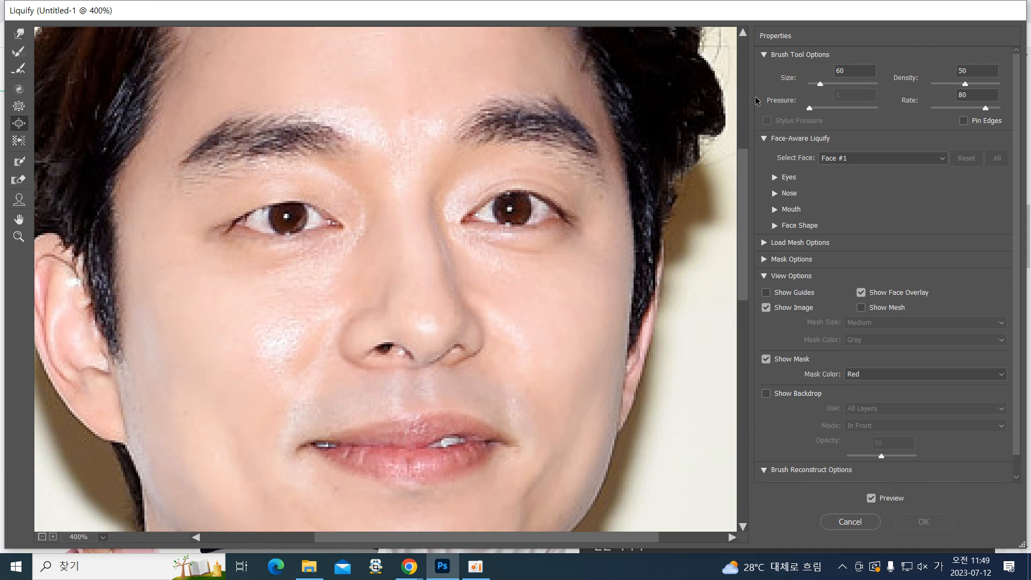
{"action": "double_click", "coordinate": [850, 67]}
{"action": "type", "text": "70"}
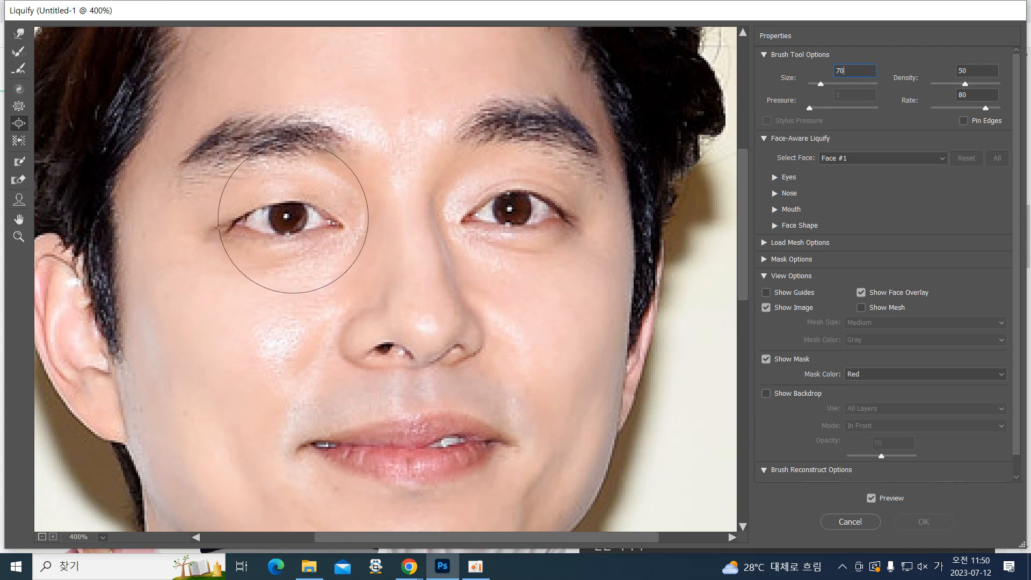
Enlarge both eyes with the Bloat tool centred on each pupil and apply the Liquify filter
{"action": "left_click_drag", "start_coordinate": [295, 217], "coordinate": [296, 218]}
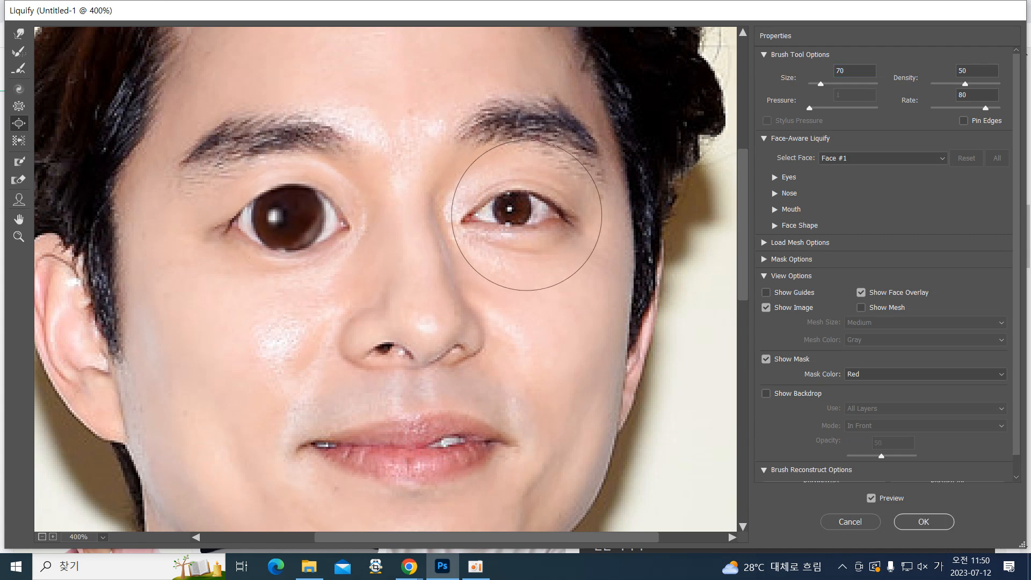
{"action": "left_click_drag", "start_coordinate": [528, 211], "coordinate": [529, 209]}
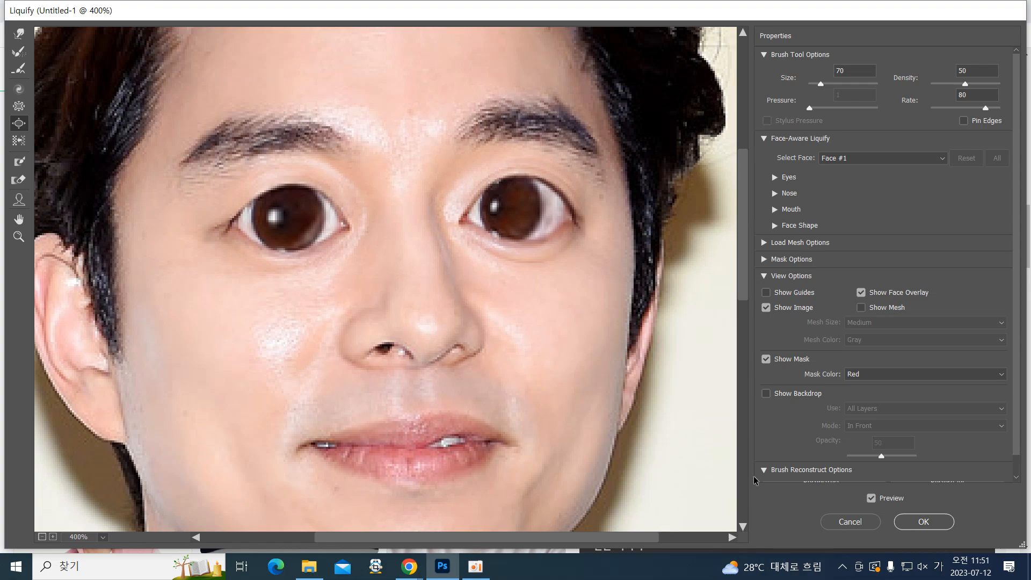
{"action": "left_click", "coordinate": [923, 520]}
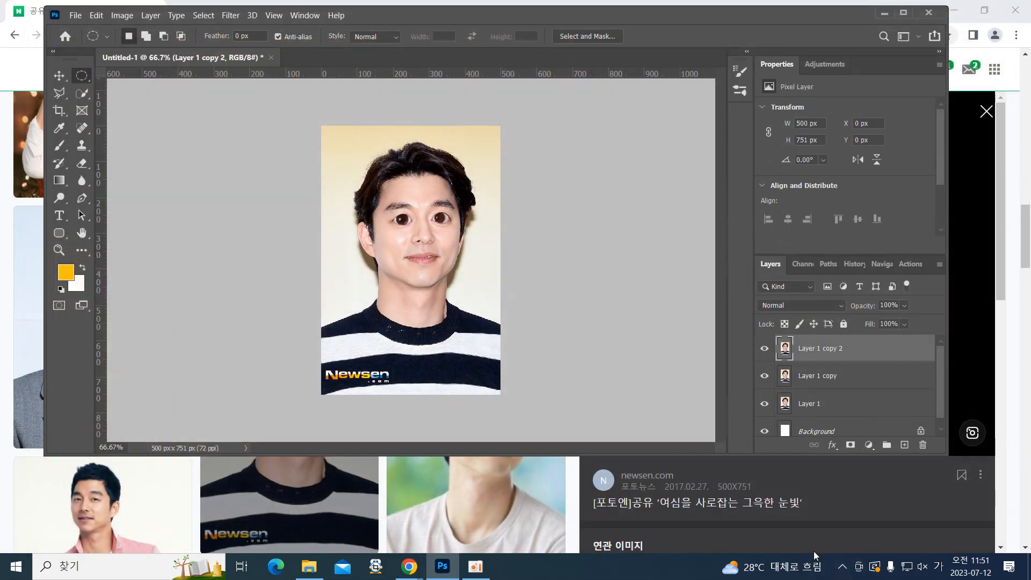
{"action": "mouse_move", "coordinate": [782, 577]}
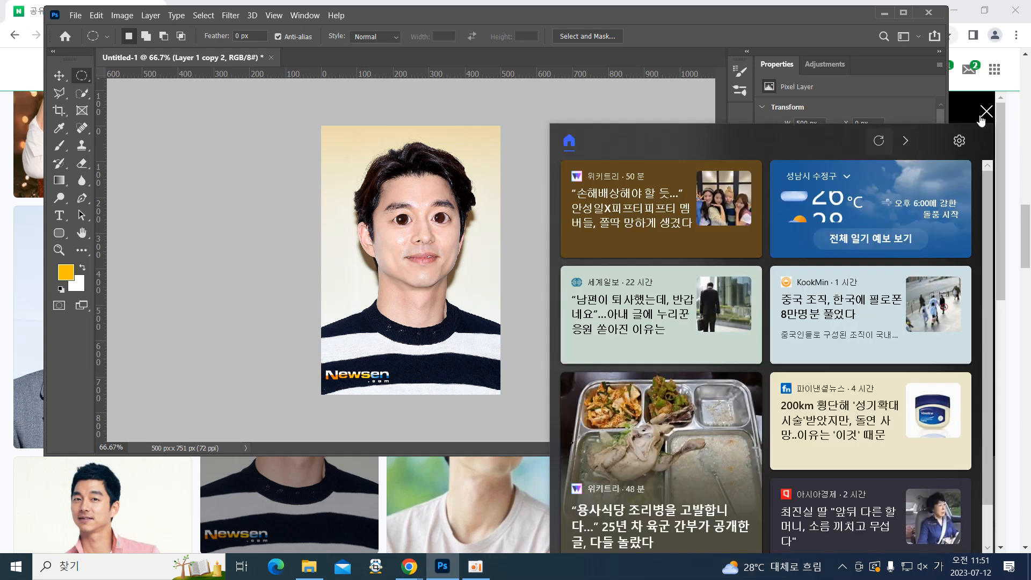
{"action": "left_click", "coordinate": [985, 111]}
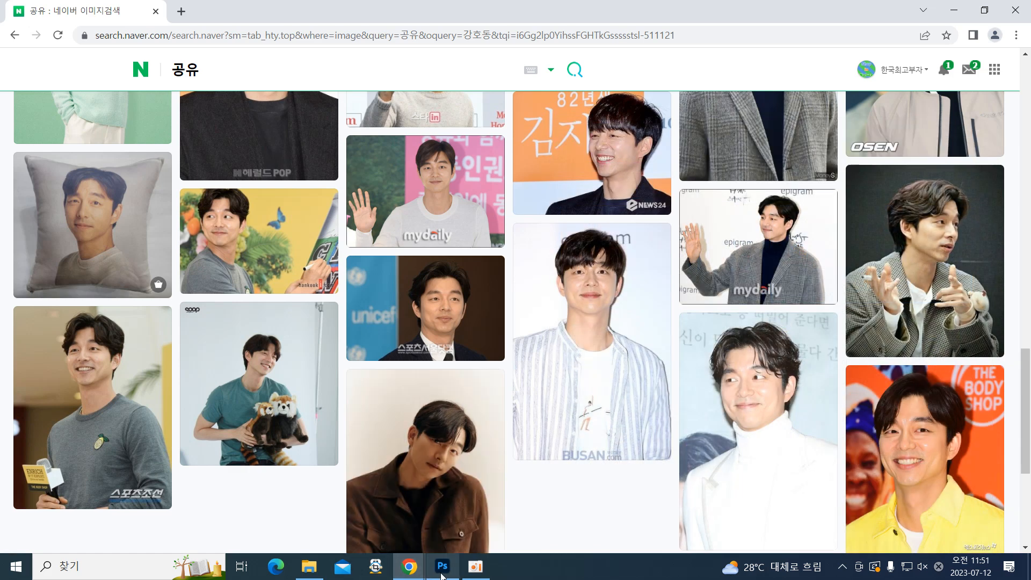
{"action": "left_click", "coordinate": [441, 567]}
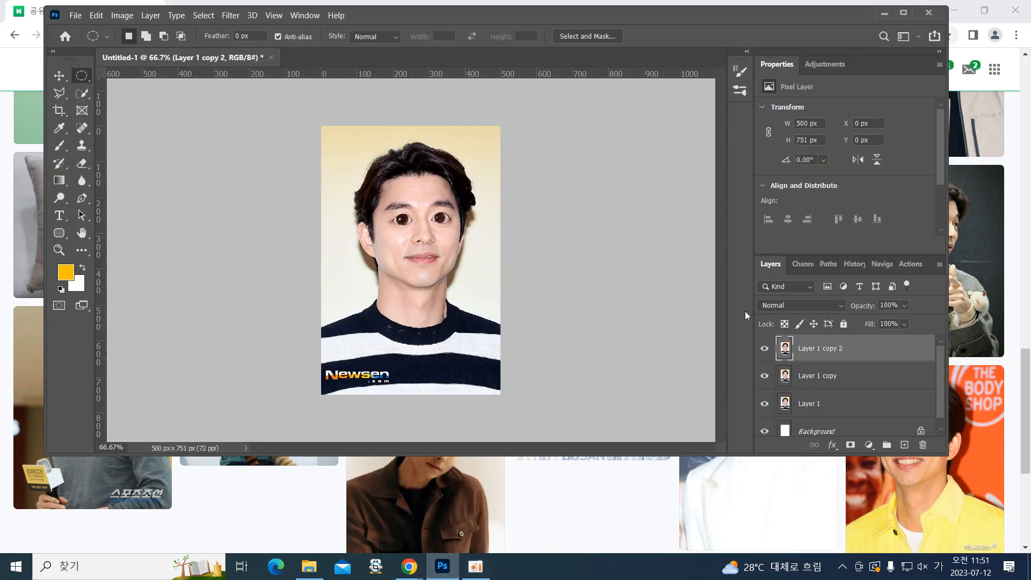
Toggle the visibility of Layer 1 copy 2 repeatedly to compare the enlarged eyes with the original portrait
{"action": "left_click", "coordinate": [758, 352]}
{"action": "left_click", "coordinate": [758, 352]}
{"action": "left_click", "coordinate": [758, 352]}
{"action": "left_click", "coordinate": [758, 352]}
{"action": "left_click", "coordinate": [758, 352]}
{"action": "left_click", "coordinate": [758, 352]}
{"action": "left_click", "coordinate": [758, 352]}
{"action": "left_click", "coordinate": [764, 347]}
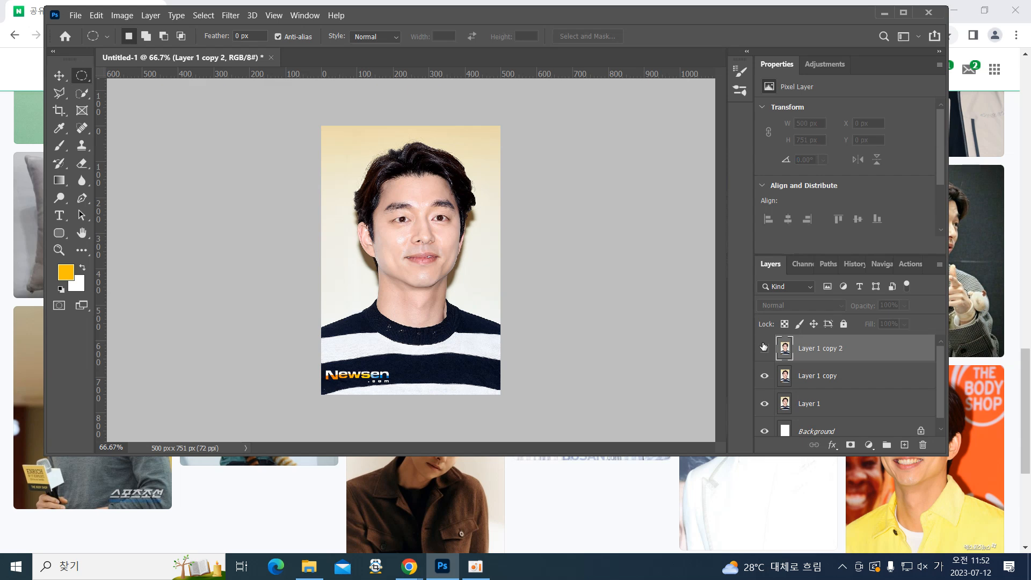
{"action": "left_click", "coordinate": [764, 347]}
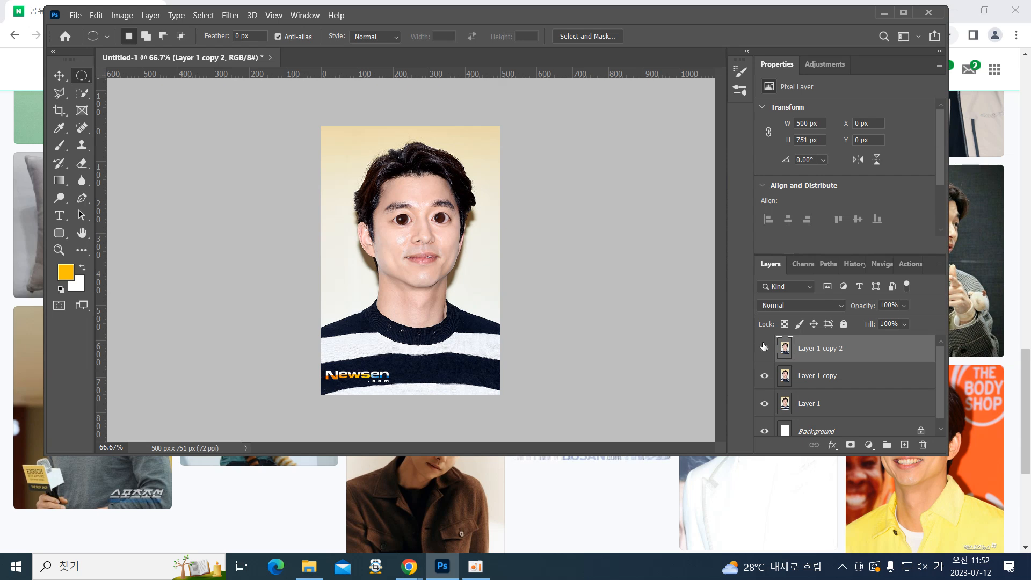
Hide Layer 1 copy 2 and open Layer 1 copy in the Liquify filter
{"action": "left_click", "coordinate": [763, 348]}
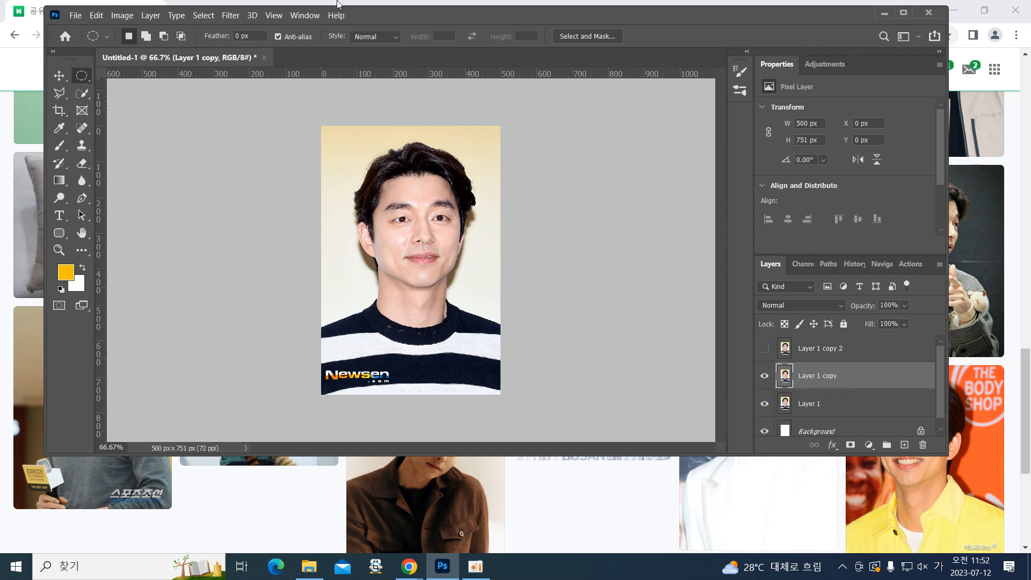
{"action": "left_click", "coordinate": [231, 15]}
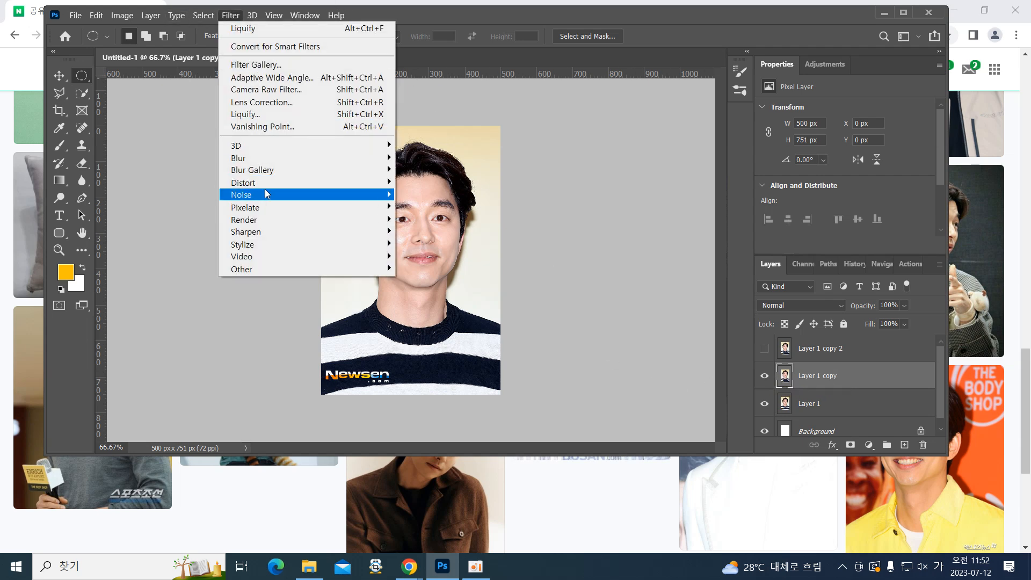
{"action": "left_click", "coordinate": [271, 115]}
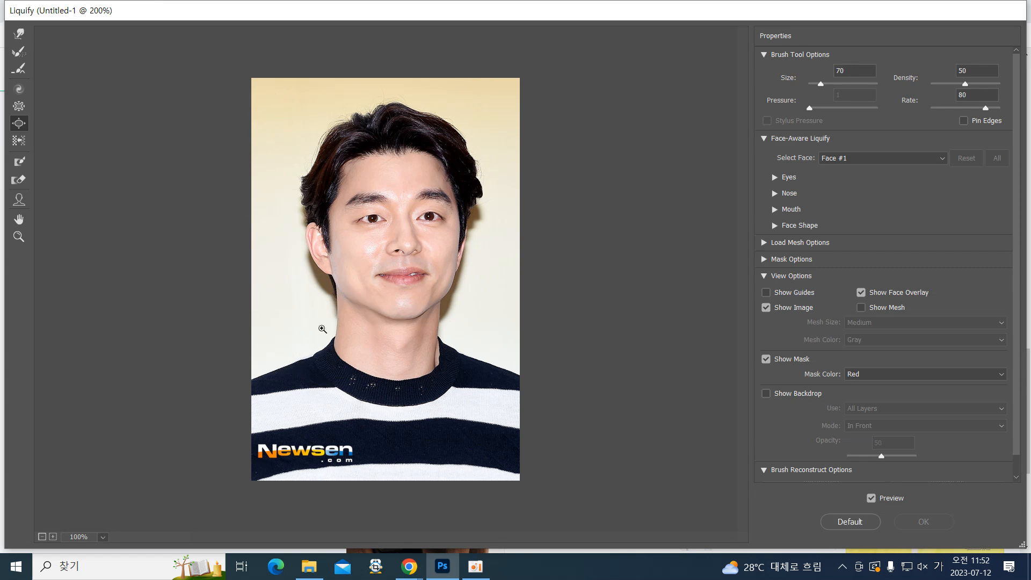
Switch to the Forward Warp tool for close-up work on the eyes and set its brush size to 20
{"action": "key", "text": "ctrl+plus"}
{"action": "key", "text": "ctrl+plus"}
{"action": "key", "text": "ctrl+plus"}
{"action": "key", "text": "ctrl+plus"}
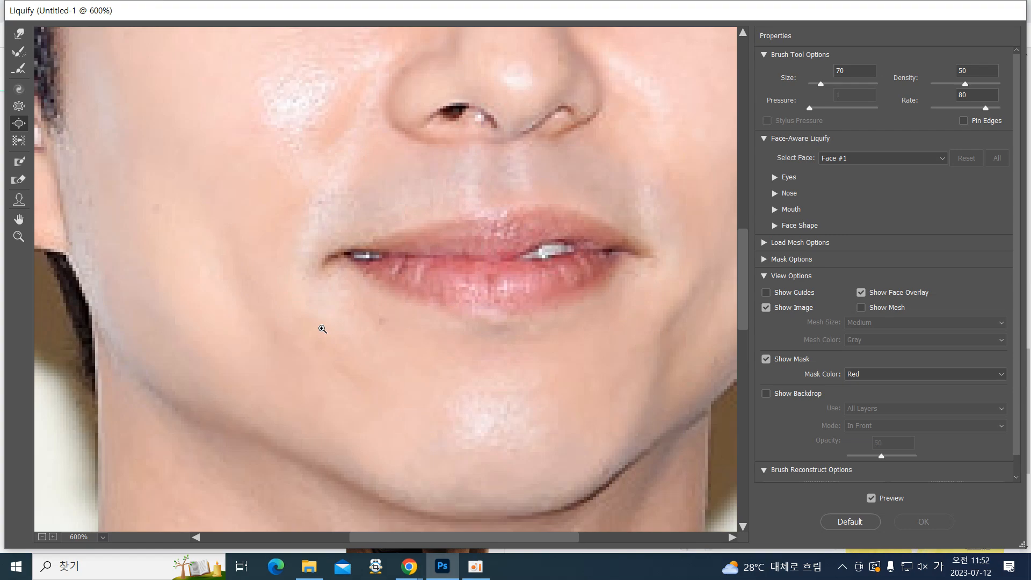
{"action": "left_click_drag", "start_coordinate": [370, 226], "coordinate": [375, 434]}
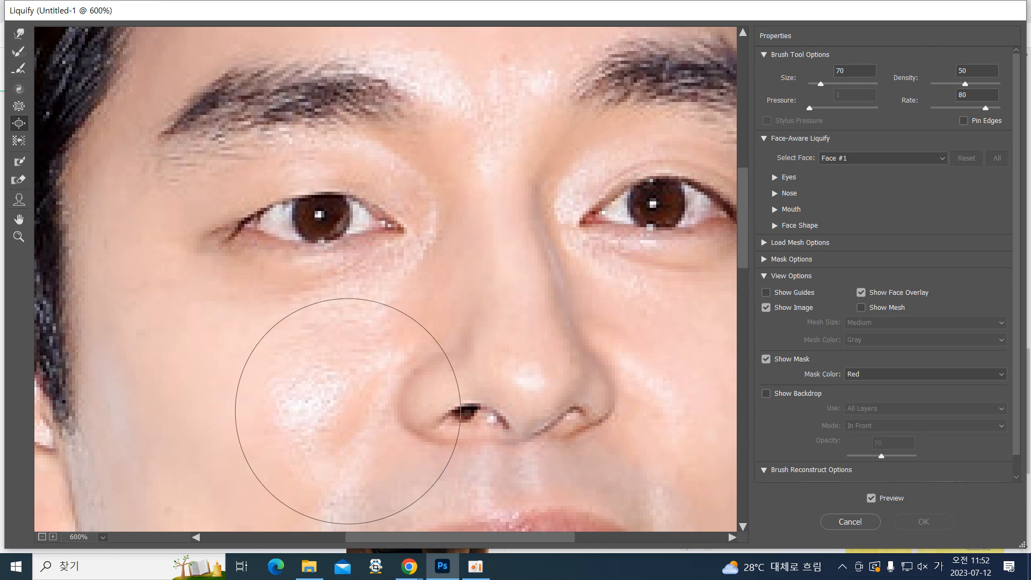
{"action": "key", "text": "ctrl+plus"}
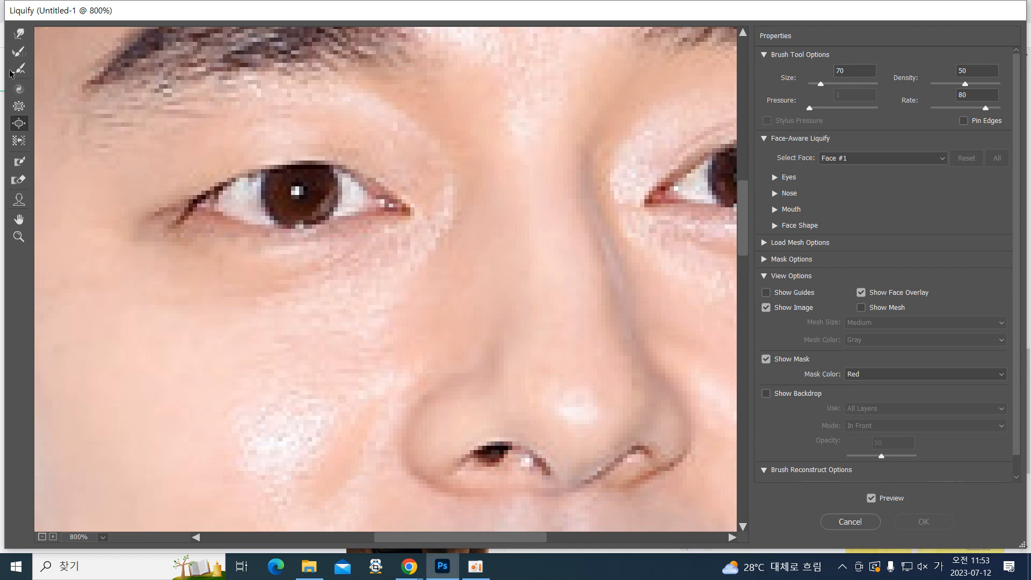
{"action": "left_click", "coordinate": [18, 36]}
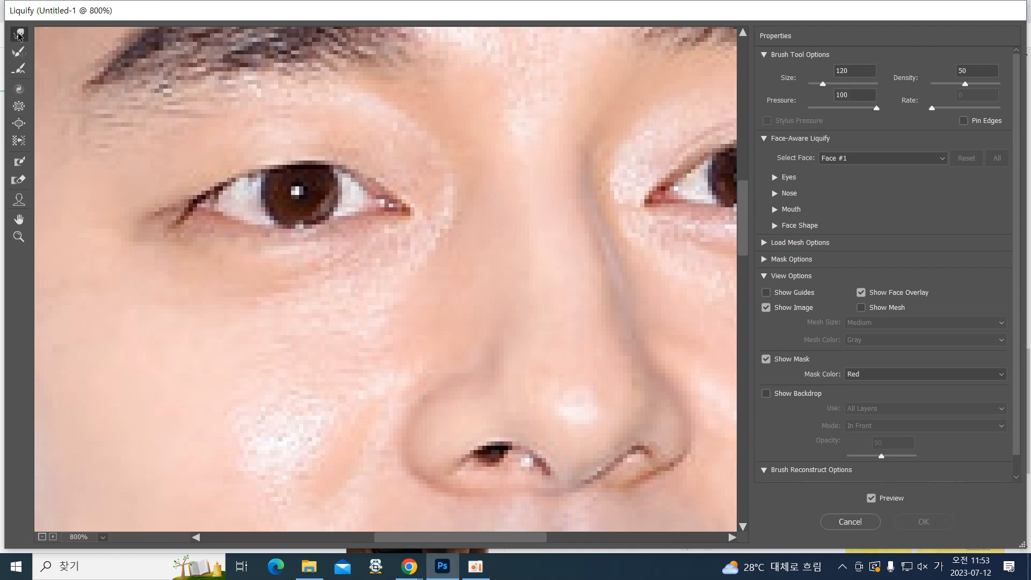
{"action": "left_click", "coordinate": [23, 70]}
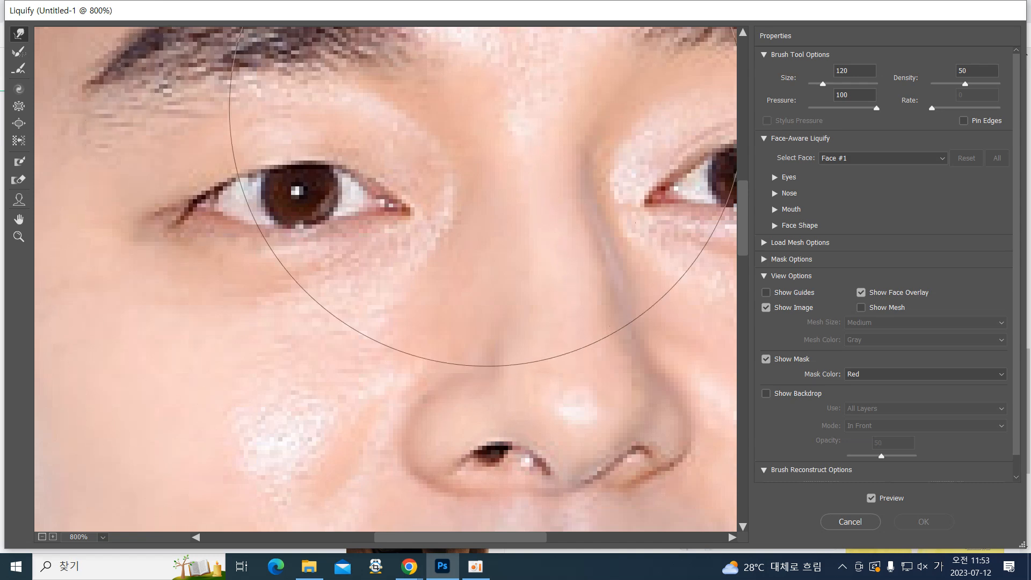
{"action": "left_click", "coordinate": [859, 70]}
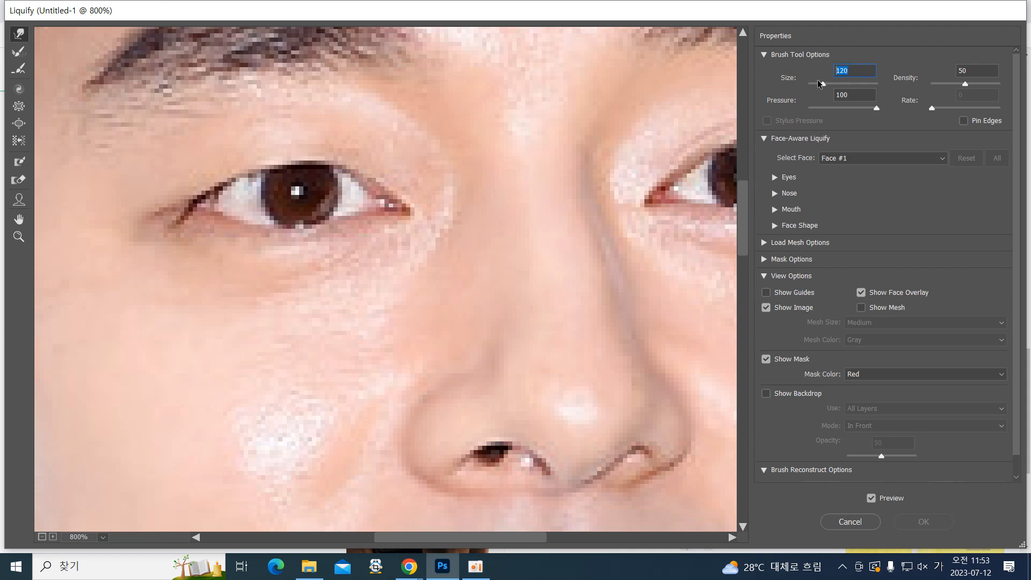
{"action": "type", "text": "30"}
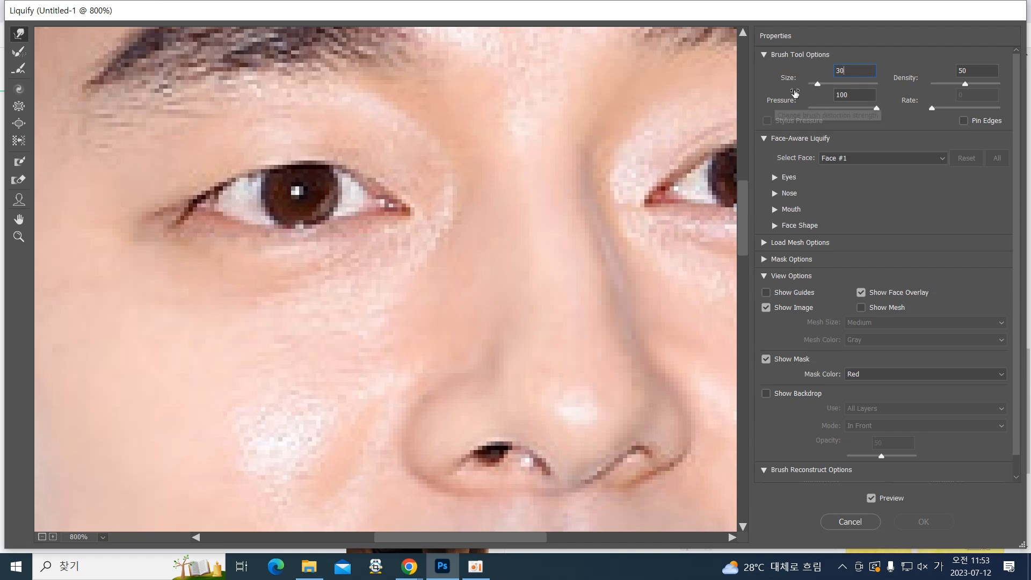
{"action": "left_click", "coordinate": [855, 71]}
{"action": "type", "text": "20"}
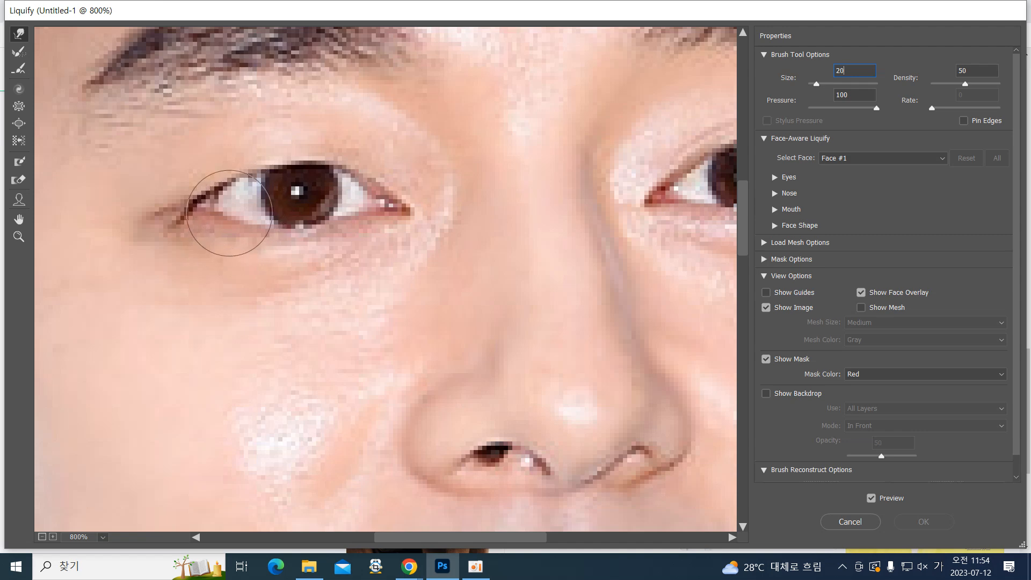
Enlarge the eye on the image's left side by warping its lower lid down, upper lid up and inner corner towards the nose
{"action": "left_click_drag", "start_coordinate": [229, 213], "coordinate": [245, 221]}
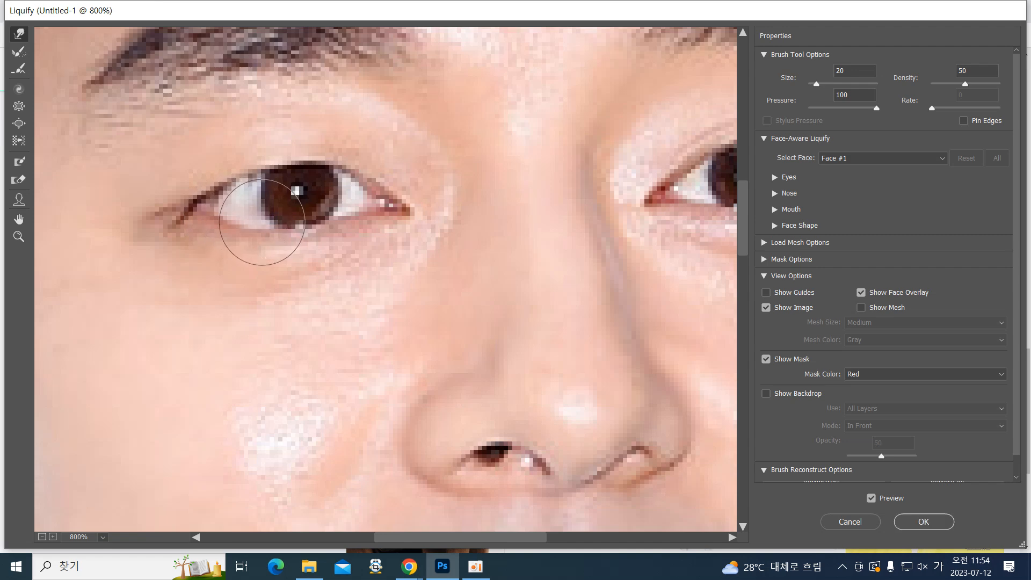
{"action": "left_click_drag", "start_coordinate": [279, 224], "coordinate": [328, 224]}
{"action": "key", "text": "ctrl+z"}
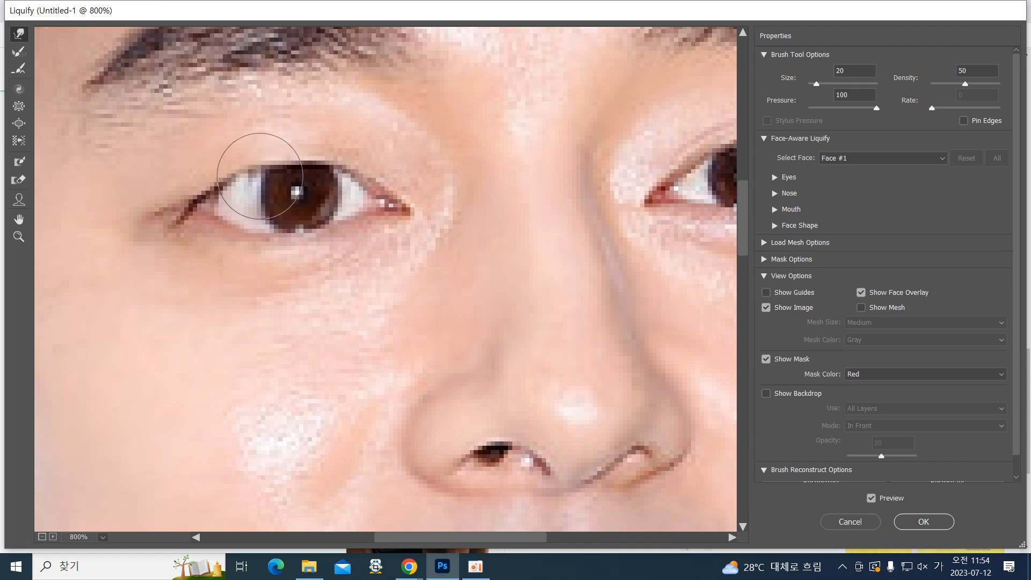
{"action": "left_click_drag", "start_coordinate": [279, 176], "coordinate": [369, 177]}
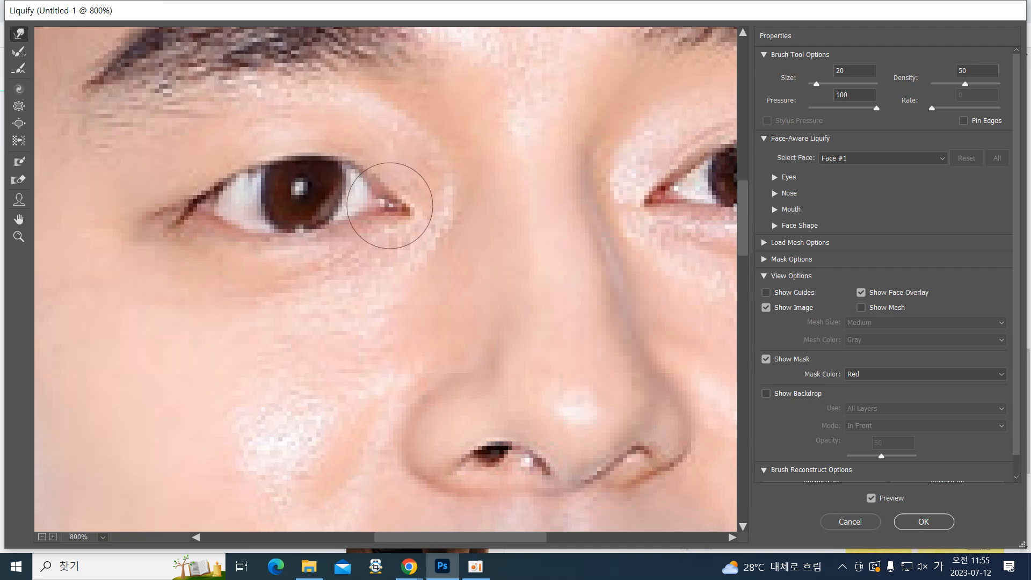
{"action": "left_click_drag", "start_coordinate": [395, 206], "coordinate": [405, 207]}
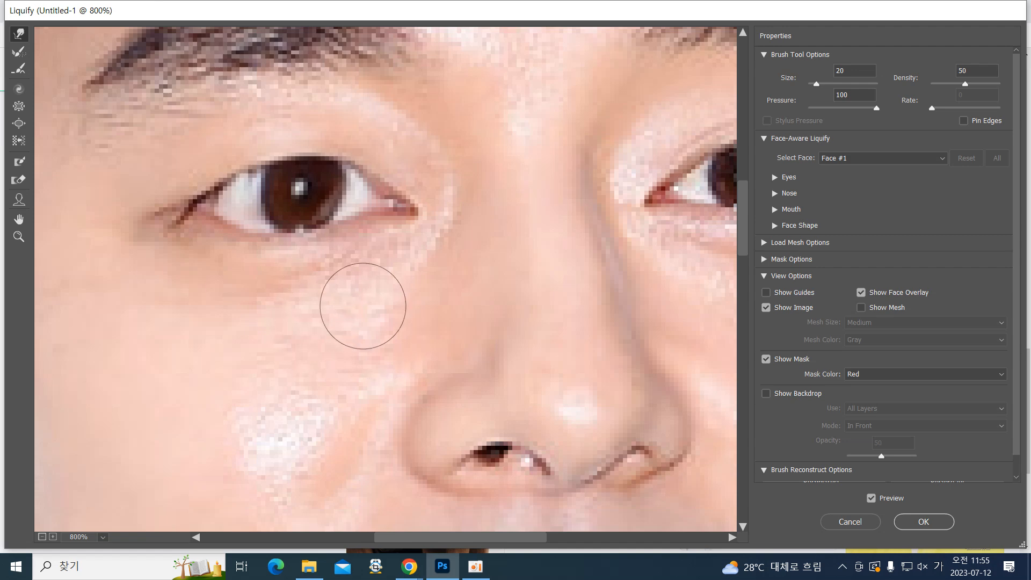
Enlarge the eye on the image's right side by warping its lower and upper lids outward, and apply the Liquify filter
{"action": "left_click_drag", "start_coordinate": [531, 256], "coordinate": [253, 258]}
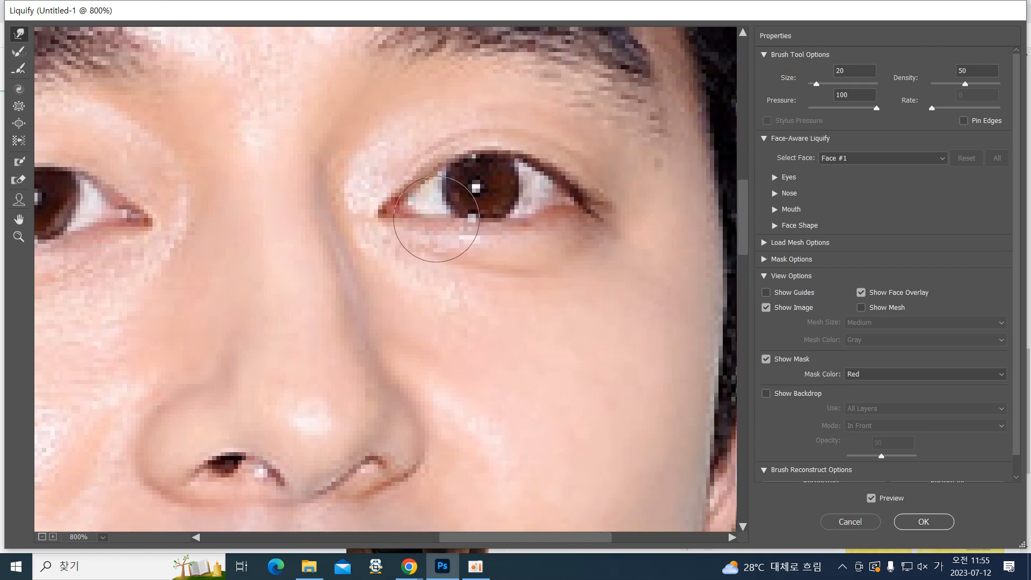
{"action": "mouse_move", "coordinate": [460, 225]}
{"action": "left_mouse_down"}
{"action": "mouse_move", "coordinate": [536, 232]}
{"action": "mouse_move", "coordinate": [556, 220]}
{"action": "left_mouse_up"}
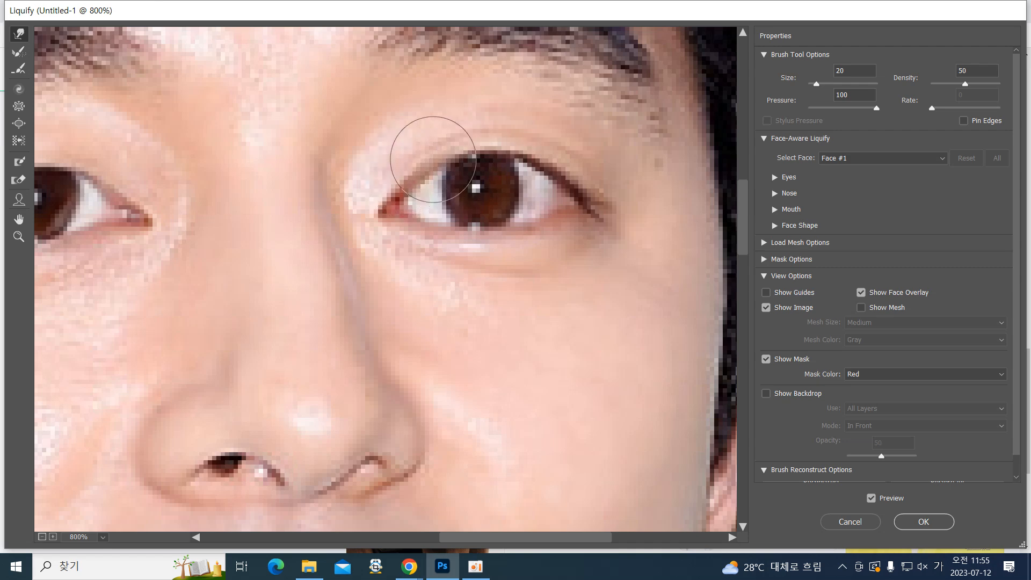
{"action": "left_click_drag", "start_coordinate": [464, 152], "coordinate": [493, 146]}
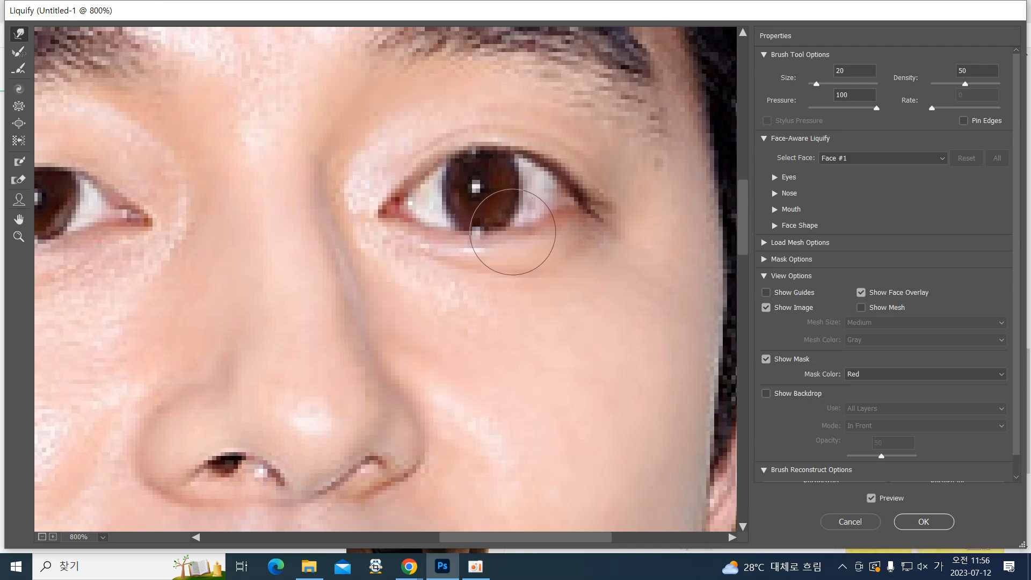
{"action": "mouse_move", "coordinate": [307, 207]}
{"action": "left_mouse_down"}
{"action": "mouse_move", "coordinate": [341, 211]}
{"action": "mouse_move", "coordinate": [435, 184]}
{"action": "left_mouse_up"}
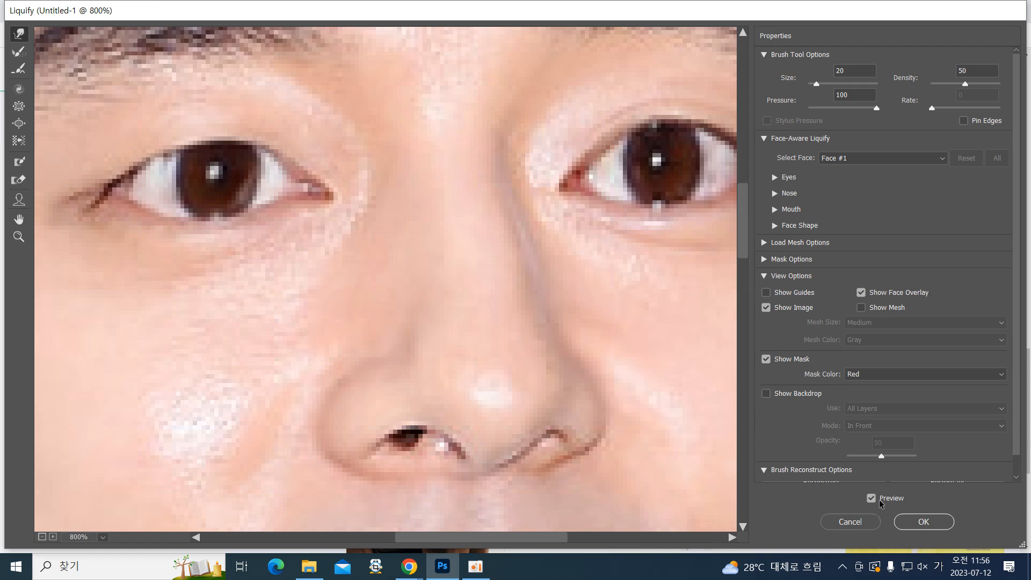
{"action": "left_click", "coordinate": [923, 522]}
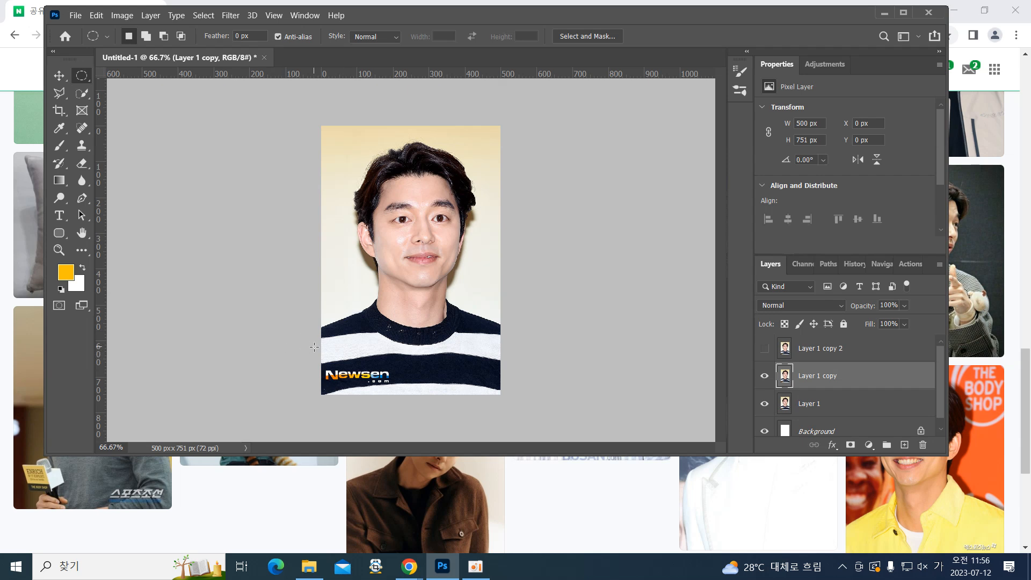
Toggle the visibility of Layer 1 copy repeatedly at 100% zoom to compare the warped eyes with the original portrait
{"action": "key", "text": "ctrl+1"}
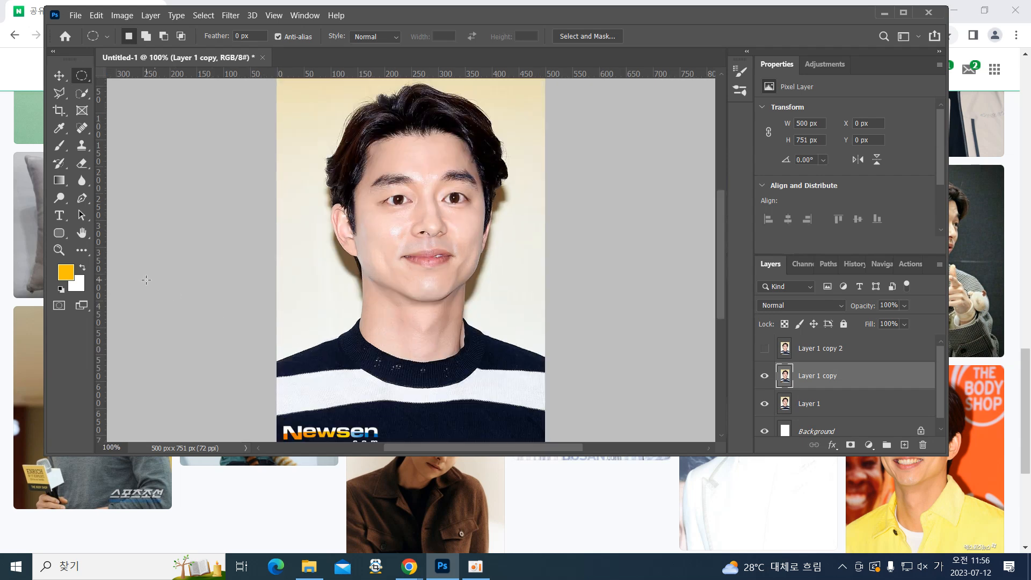
{"action": "left_click", "coordinate": [763, 376]}
{"action": "left_click", "coordinate": [764, 376]}
{"action": "left_click", "coordinate": [763, 376]}
{"action": "left_click", "coordinate": [764, 375]}
{"action": "left_click", "coordinate": [764, 375]}
{"action": "left_click", "coordinate": [764, 376]}
{"action": "left_click", "coordinate": [764, 376]}
{"action": "left_click", "coordinate": [764, 375]}
{"action": "left_click", "coordinate": [764, 376]}
{"action": "left_click", "coordinate": [764, 376]}
{"action": "left_click", "coordinate": [764, 376]}
{"action": "left_click", "coordinate": [764, 376]}
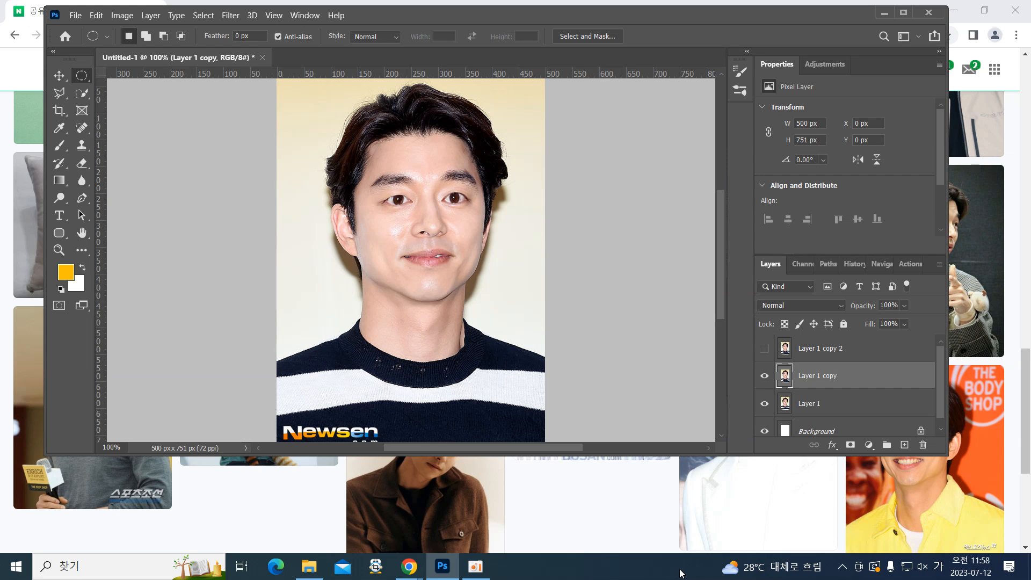
Hide Layer 1 copy and make the original portrait on Layer 1 the active layer
{"action": "left_click", "coordinate": [765, 377]}
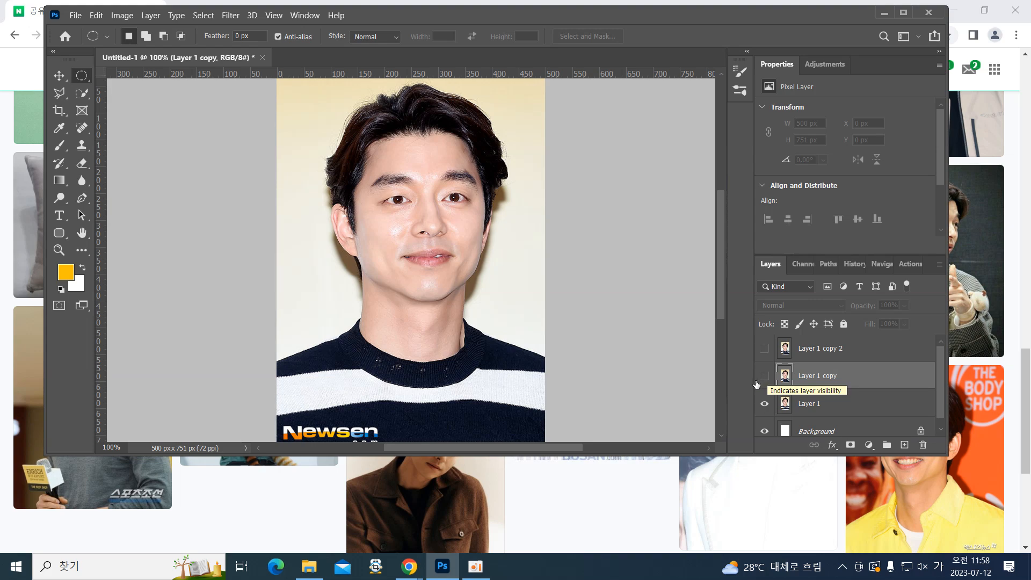
{"action": "left_click_drag", "start_coordinate": [46, 6], "coordinate": [0, 16]}
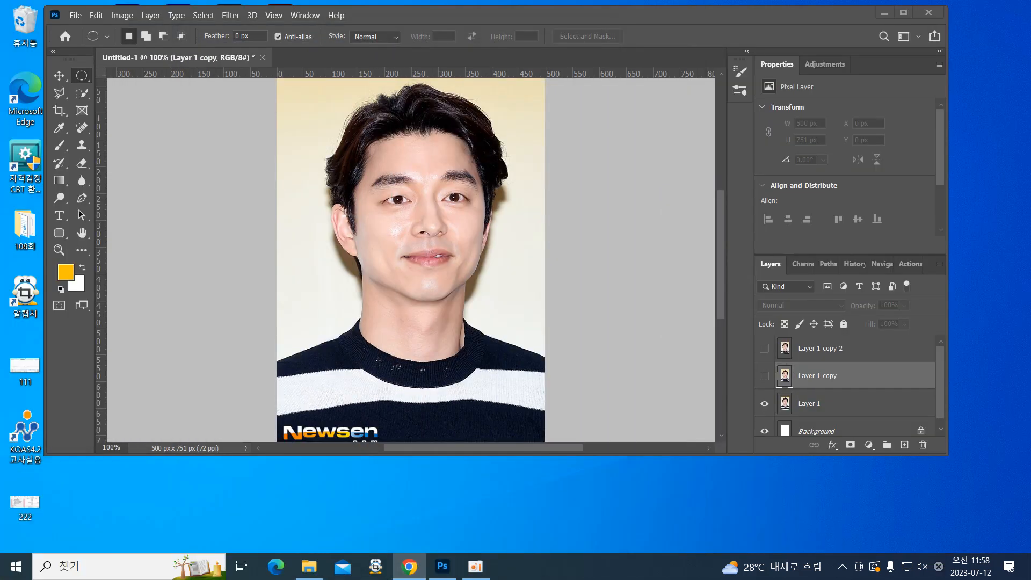
{"action": "left_click", "coordinate": [495, 15]}
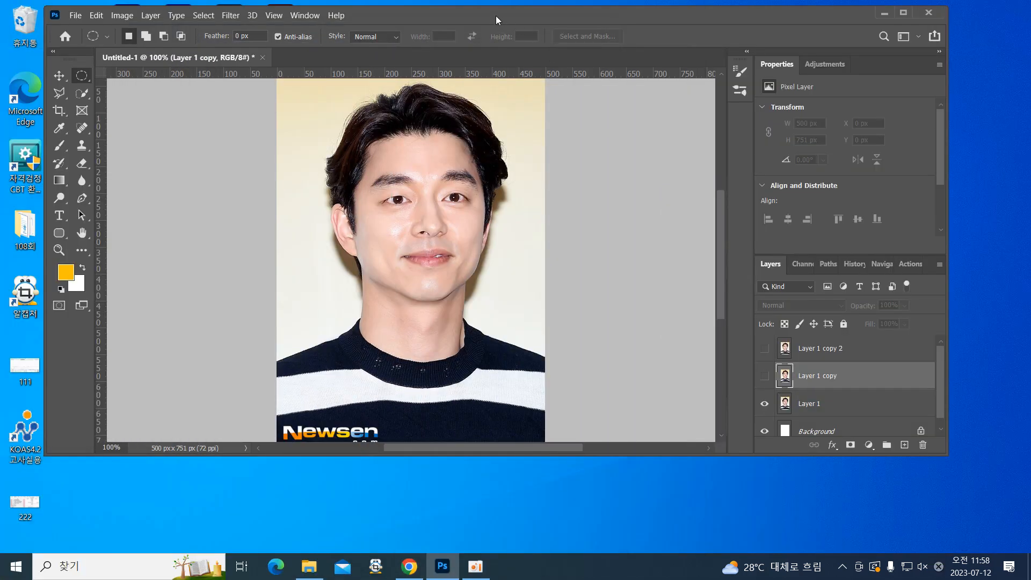
{"action": "left_click", "coordinate": [812, 406]}
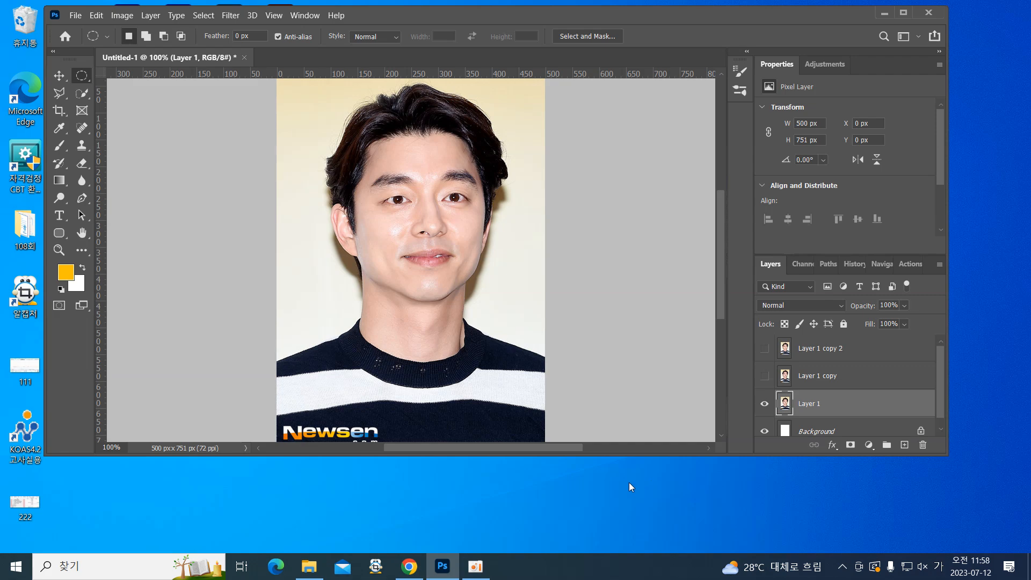
Show the Timeline and create a frame animation from the document
{"action": "left_click", "coordinate": [306, 16]}
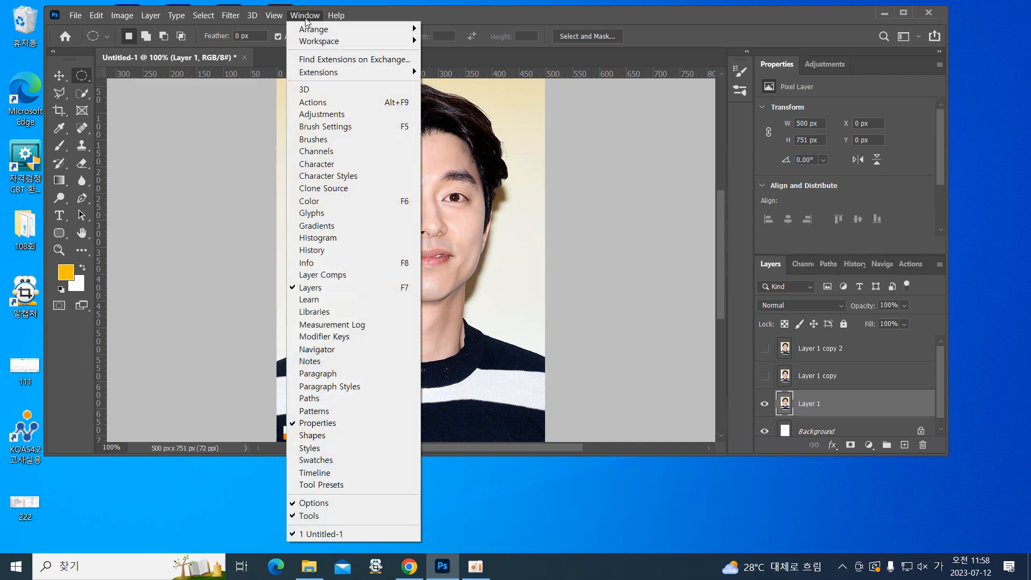
{"action": "left_click", "coordinate": [318, 474]}
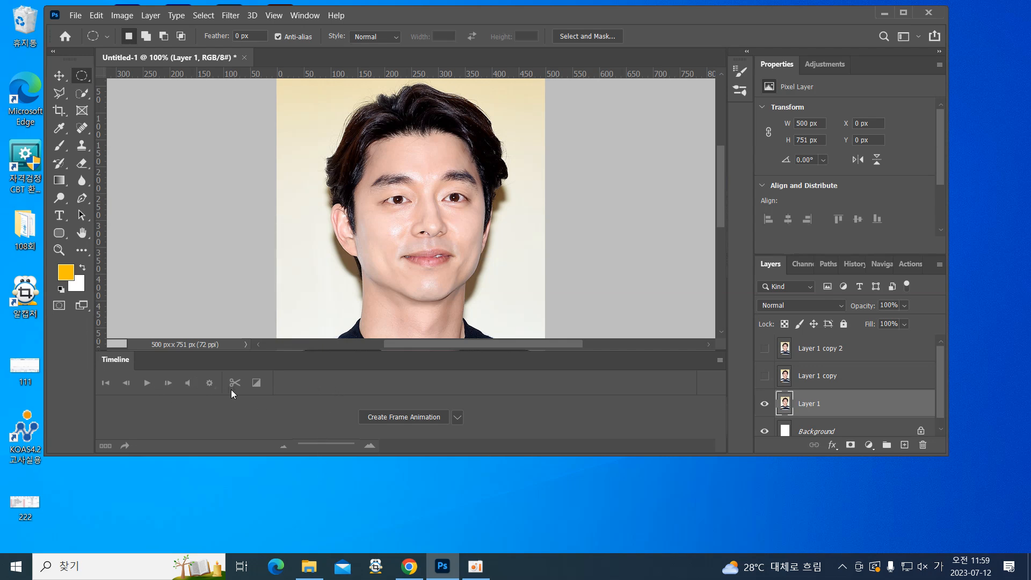
{"action": "left_click", "coordinate": [457, 418]}
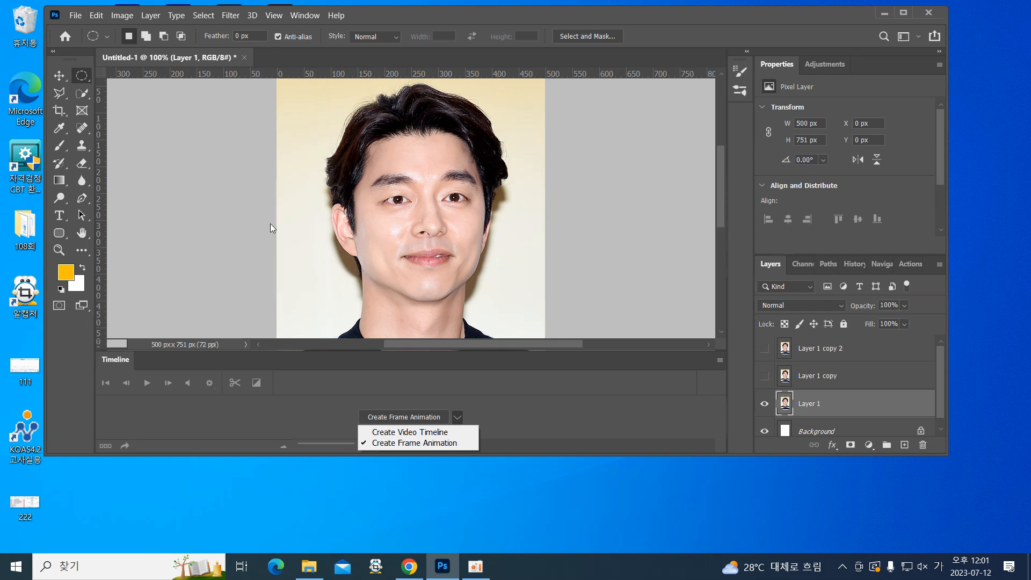
{"action": "left_click", "coordinate": [386, 444]}
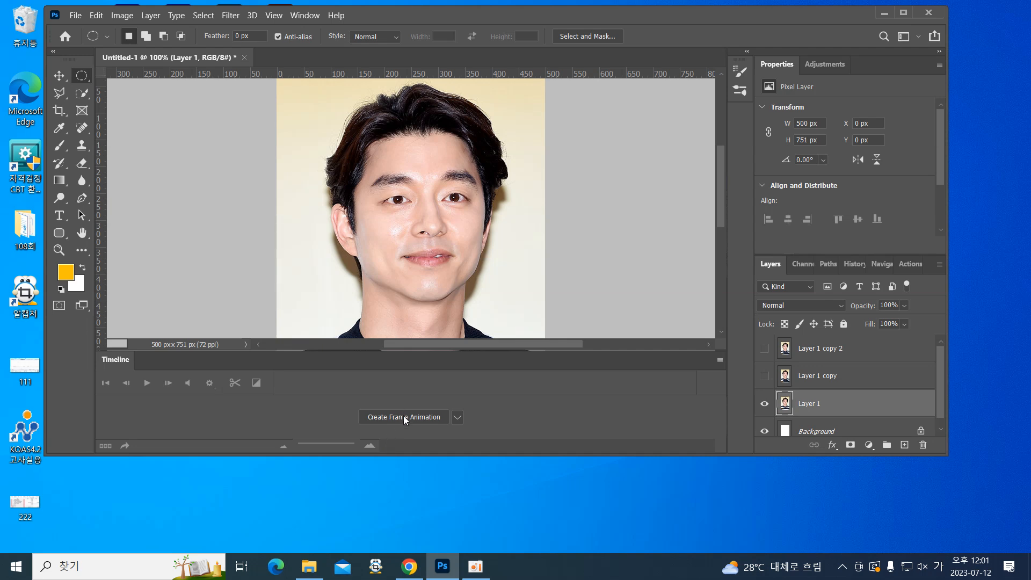
{"action": "left_click", "coordinate": [400, 420]}
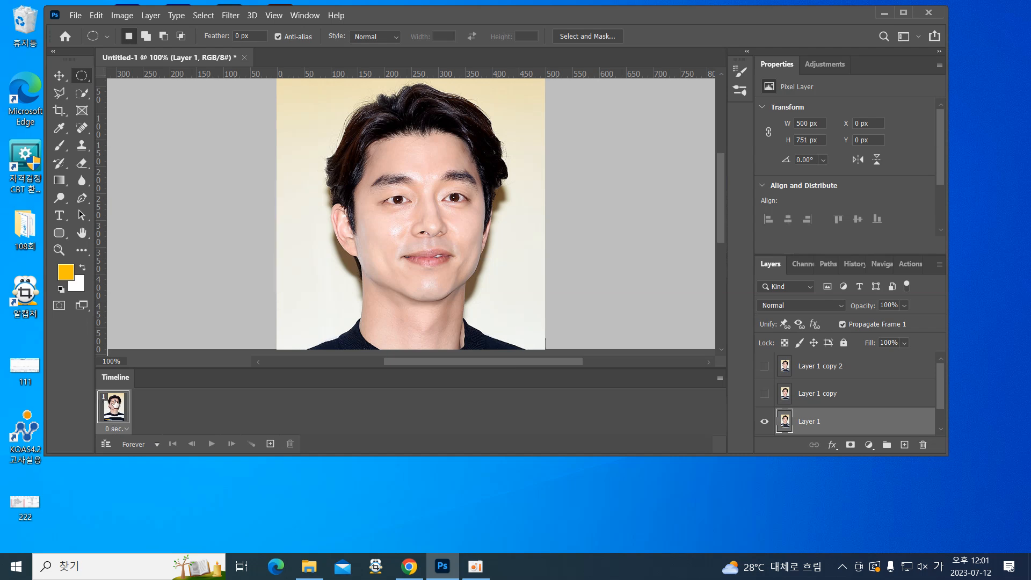
Set the first frame's delay to 2.0 seconds and keep the animation looping Forever
{"action": "left_click", "coordinate": [114, 428]}
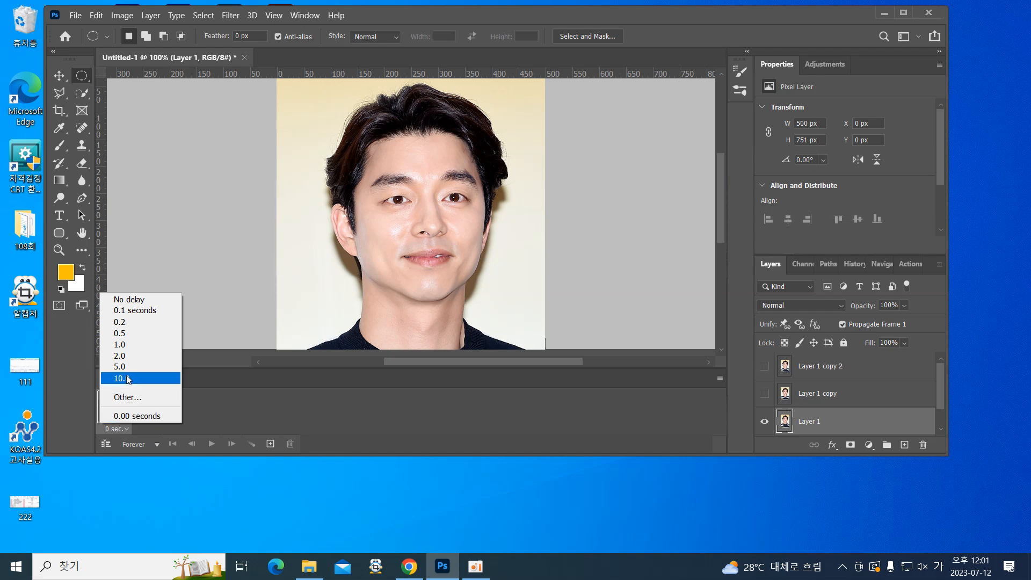
{"action": "left_click", "coordinate": [120, 356]}
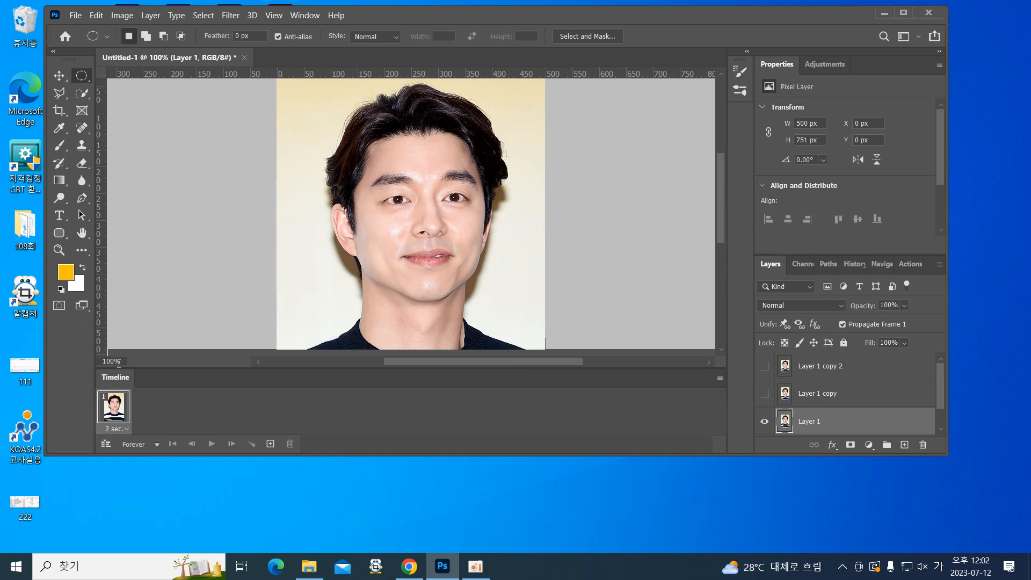
{"action": "left_click", "coordinate": [134, 444]}
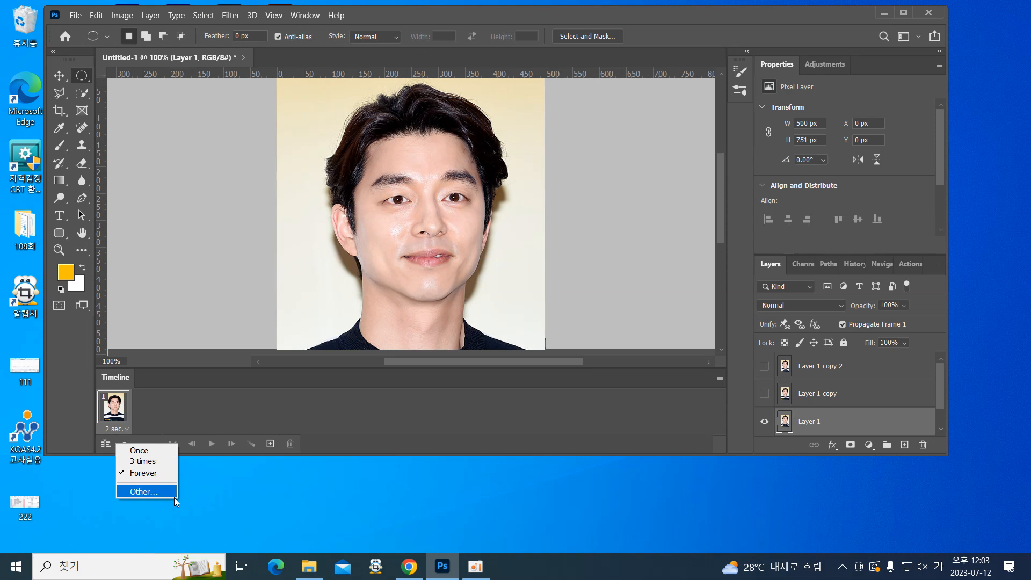
{"action": "left_click", "coordinate": [153, 474]}
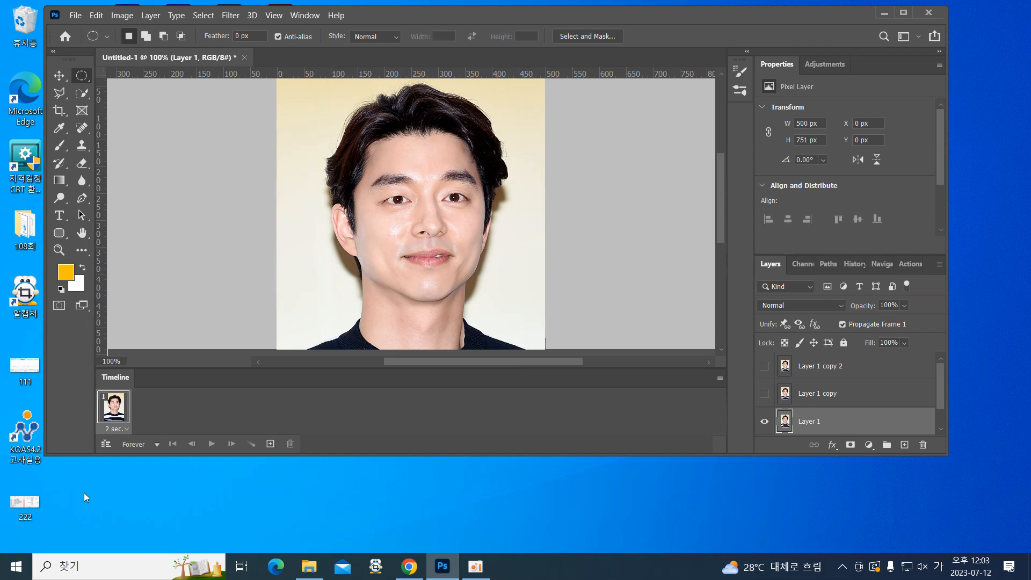
Add a second animation frame that shows Layer 1 copy 2 for 0.5 seconds, and preview the playback
{"action": "left_click", "coordinate": [270, 444]}
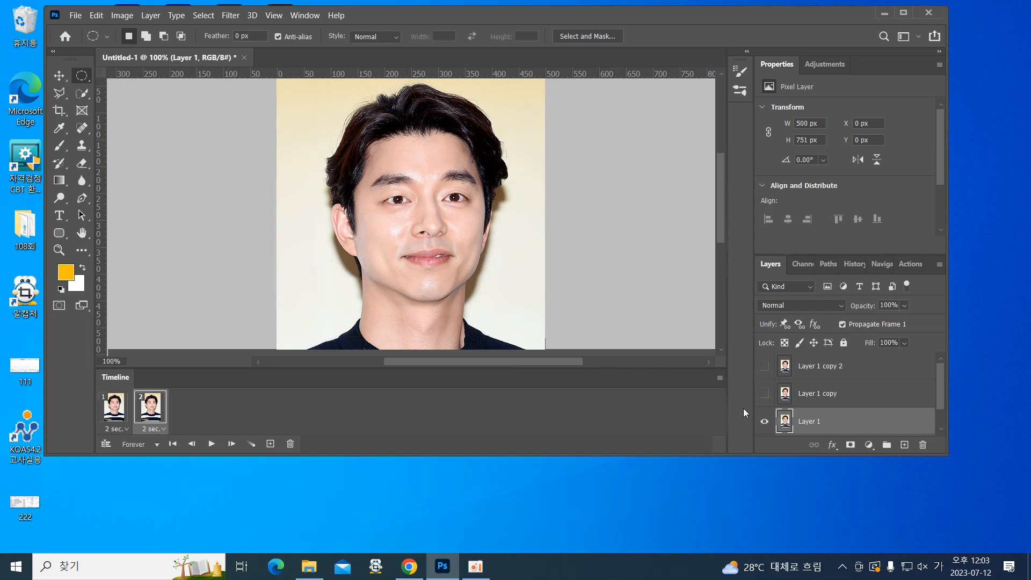
{"action": "left_click", "coordinate": [761, 366]}
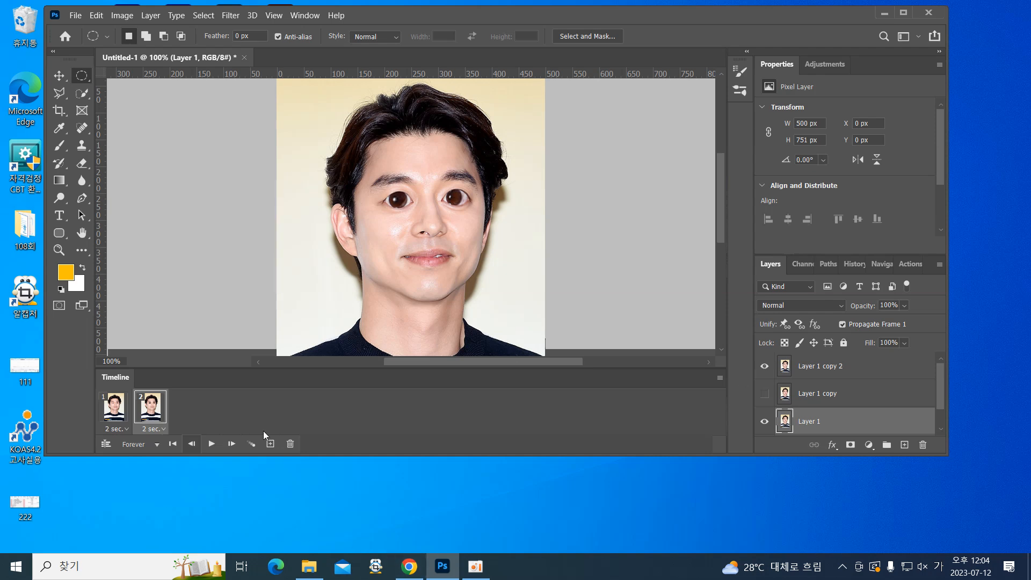
{"action": "left_click", "coordinate": [146, 430]}
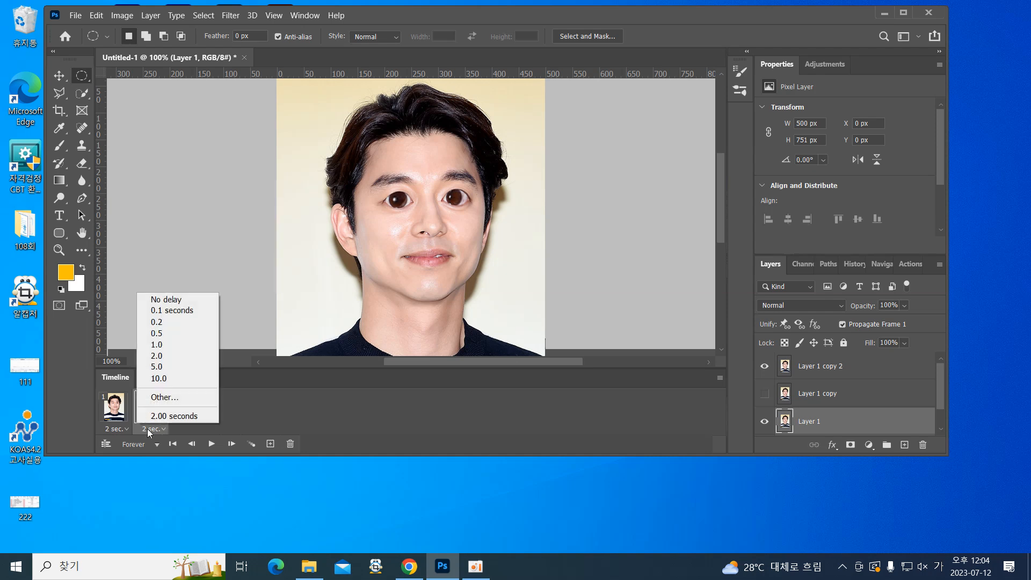
{"action": "left_click", "coordinate": [159, 333]}
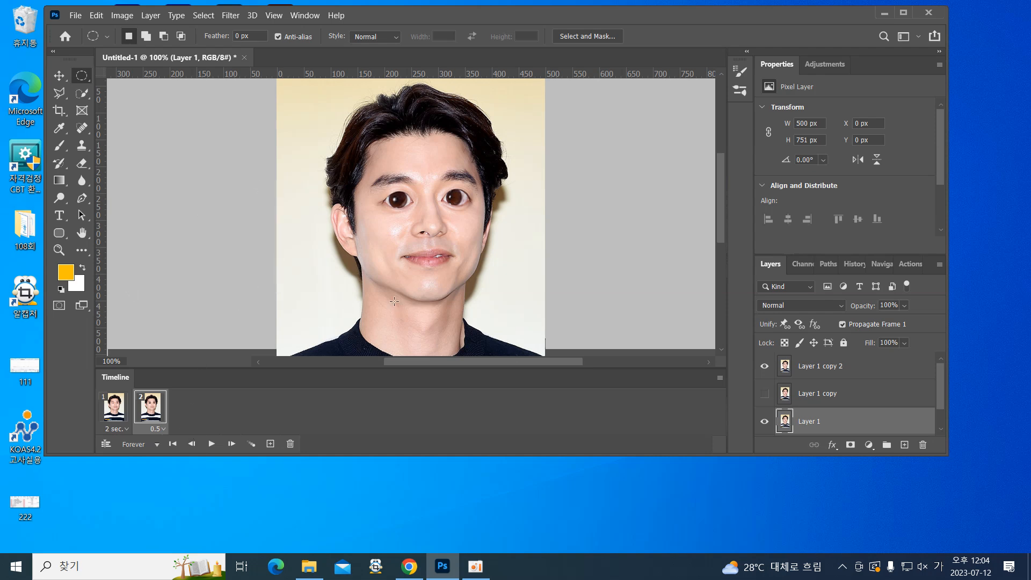
{"action": "left_click", "coordinate": [208, 444]}
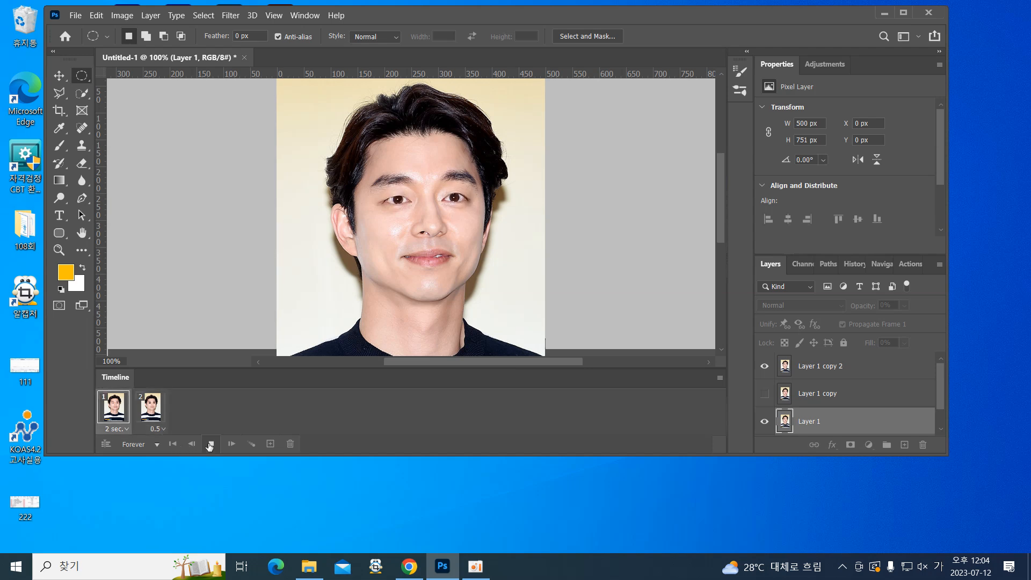
{"action": "left_click", "coordinate": [210, 445]}
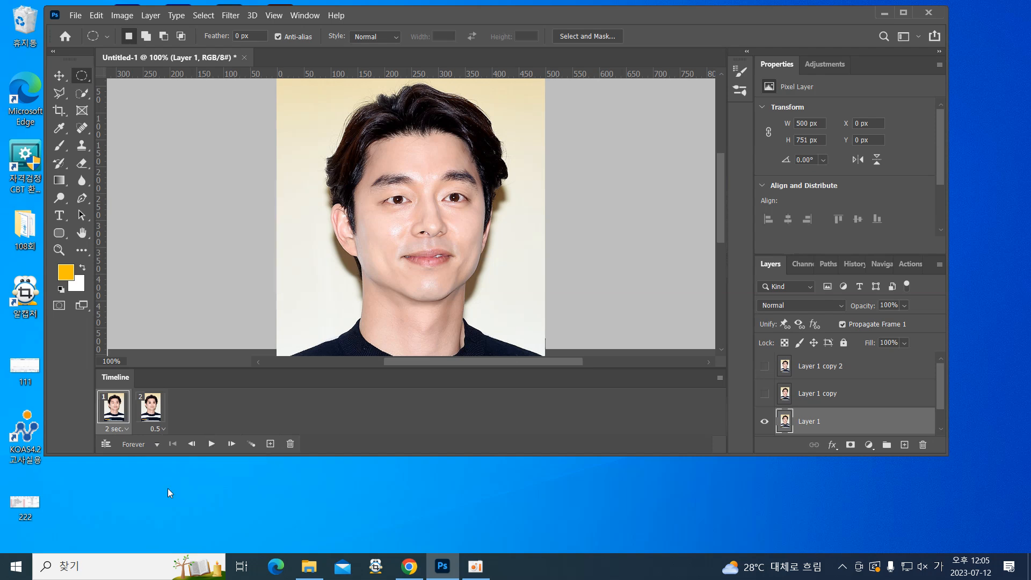
Save the document on the computer as the Photoshop file 눈키우기 in the 2회차 folder, with Maximize Compatibility on
{"action": "left_click", "coordinate": [75, 15]}
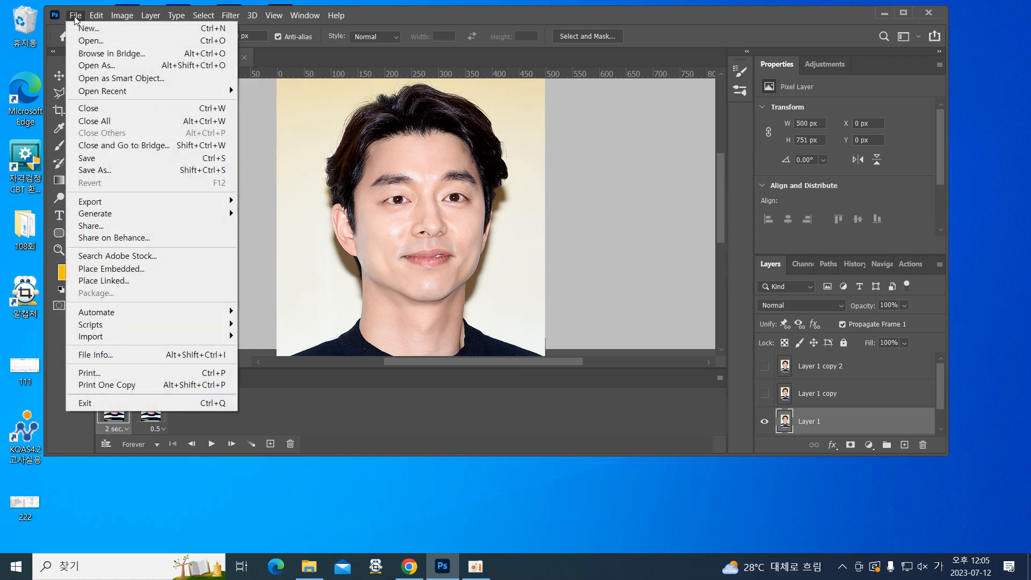
{"action": "left_click", "coordinate": [85, 170]}
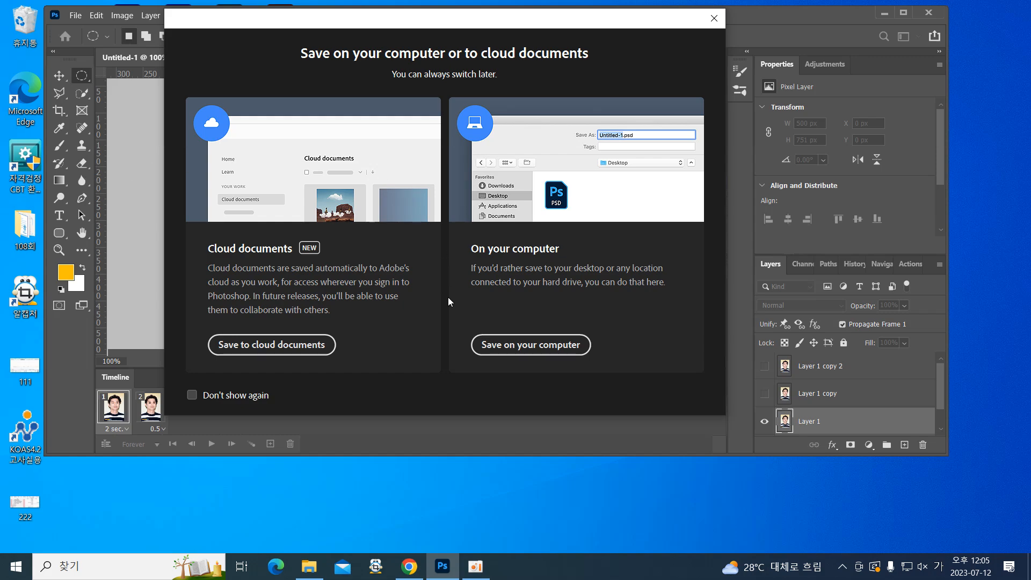
{"action": "left_click", "coordinate": [495, 347]}
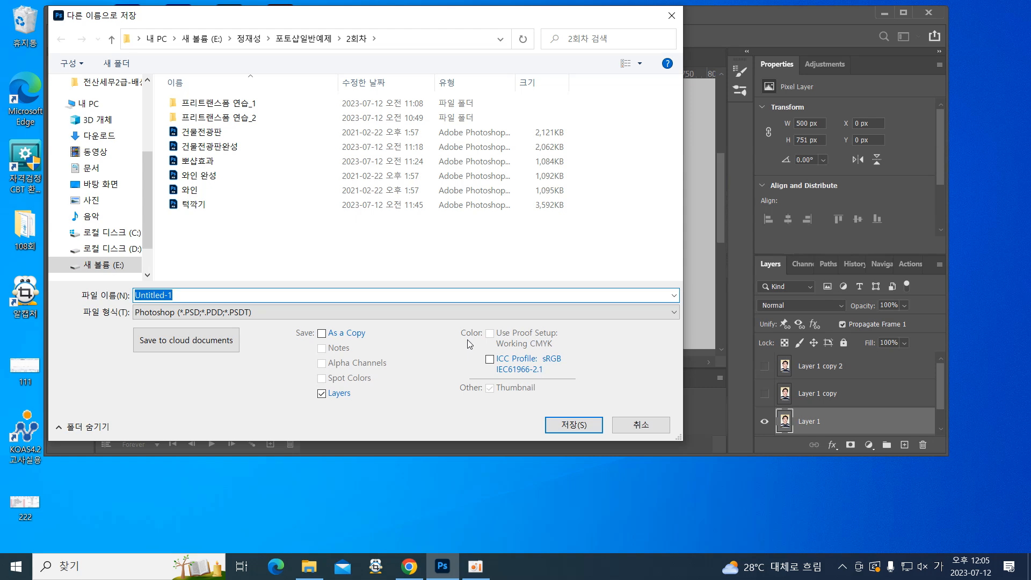
{"action": "type", "text": "누키"}
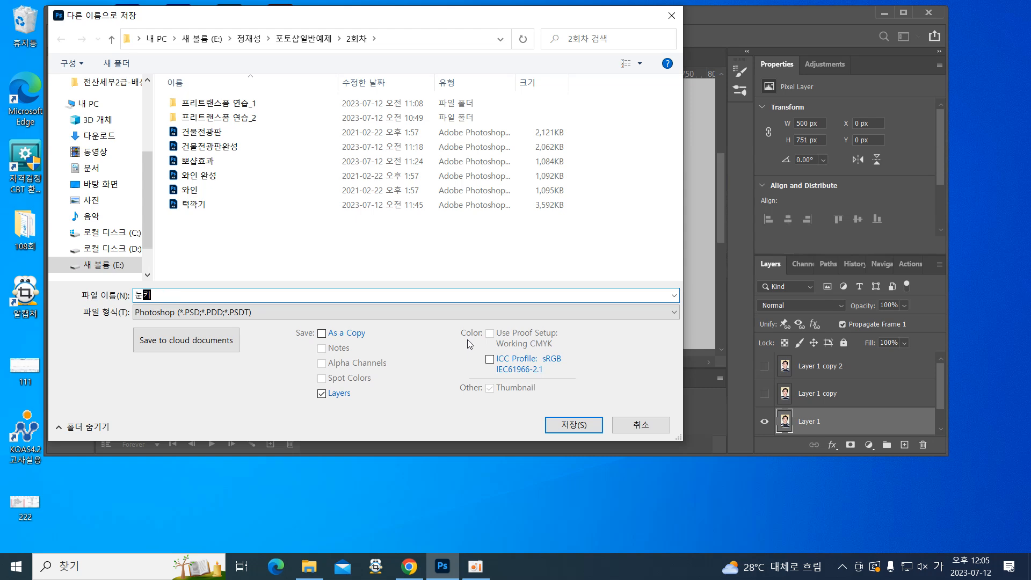
{"action": "type", "text": "움기"}
{"action": "key", "text": "Return"}
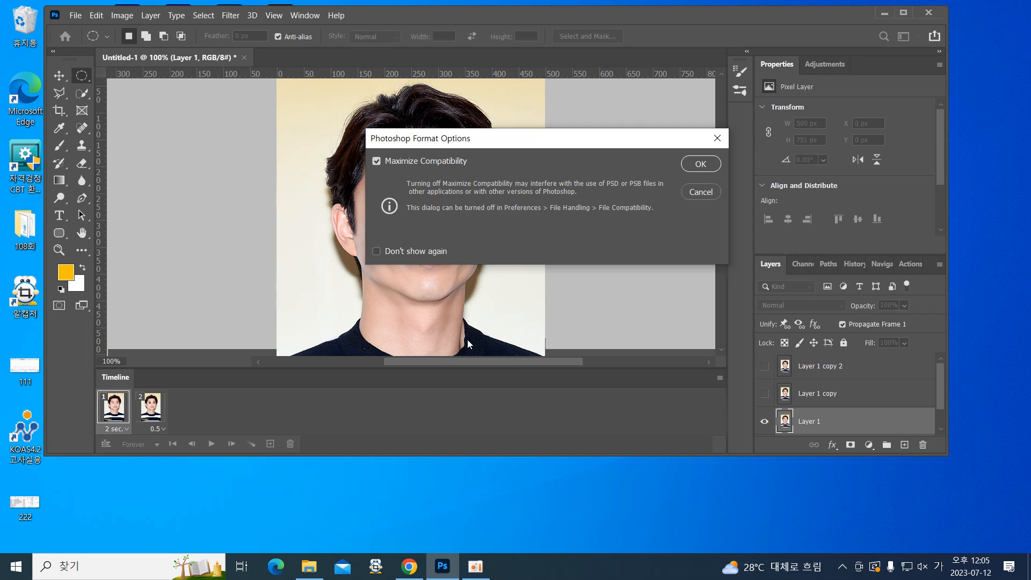
{"action": "key", "text": "Return"}
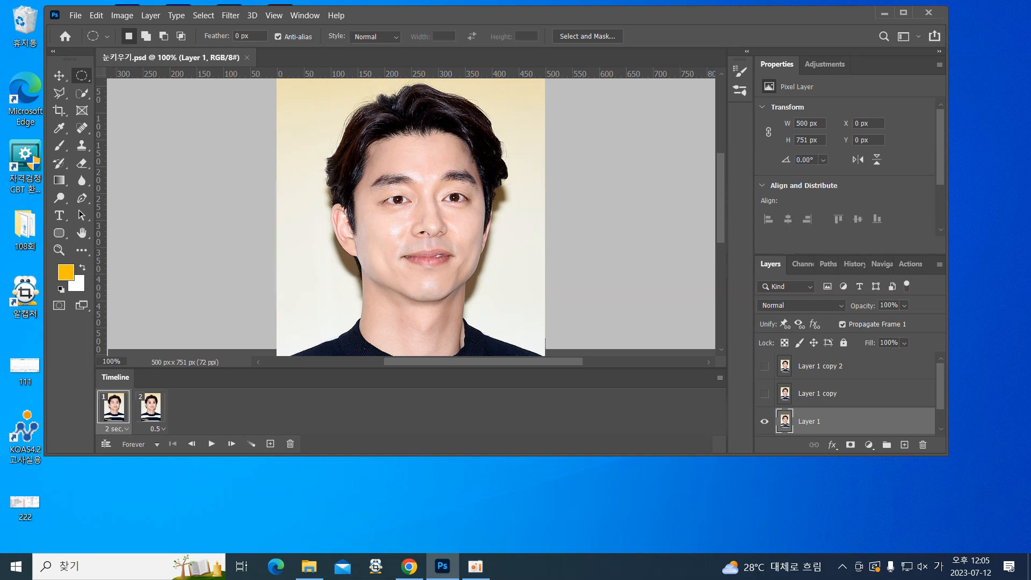
Start a Save for Web (Legacy) export of the animation with GIF as the file format
{"action": "left_click", "coordinate": [75, 16]}
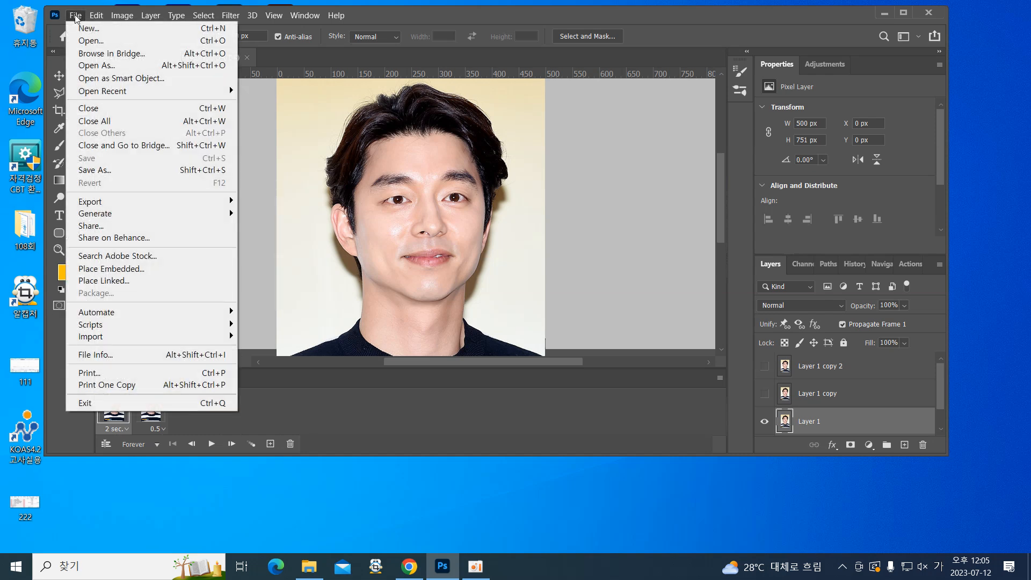
{"action": "mouse_move", "coordinate": [121, 202]}
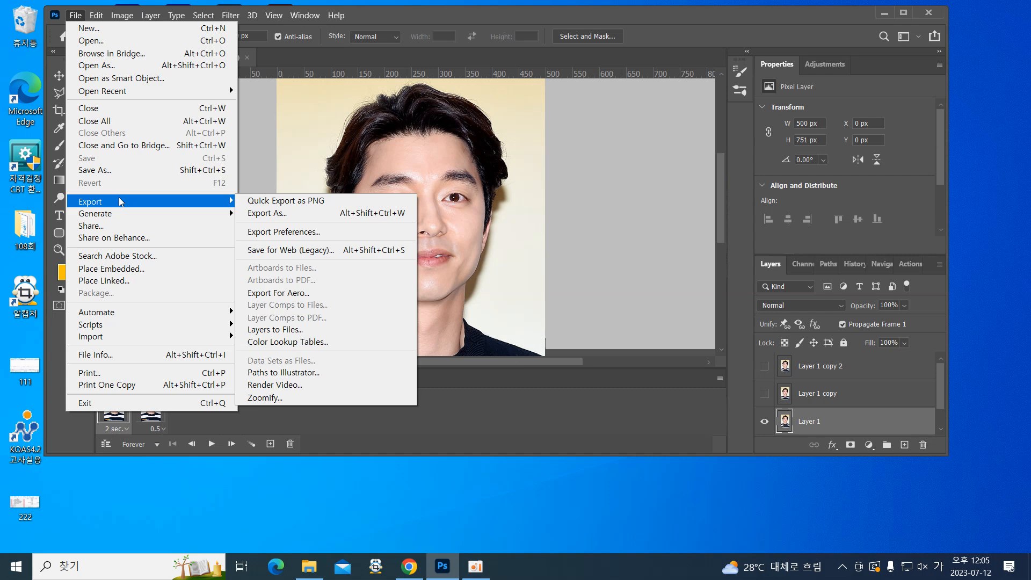
{"action": "left_click", "coordinate": [376, 248]}
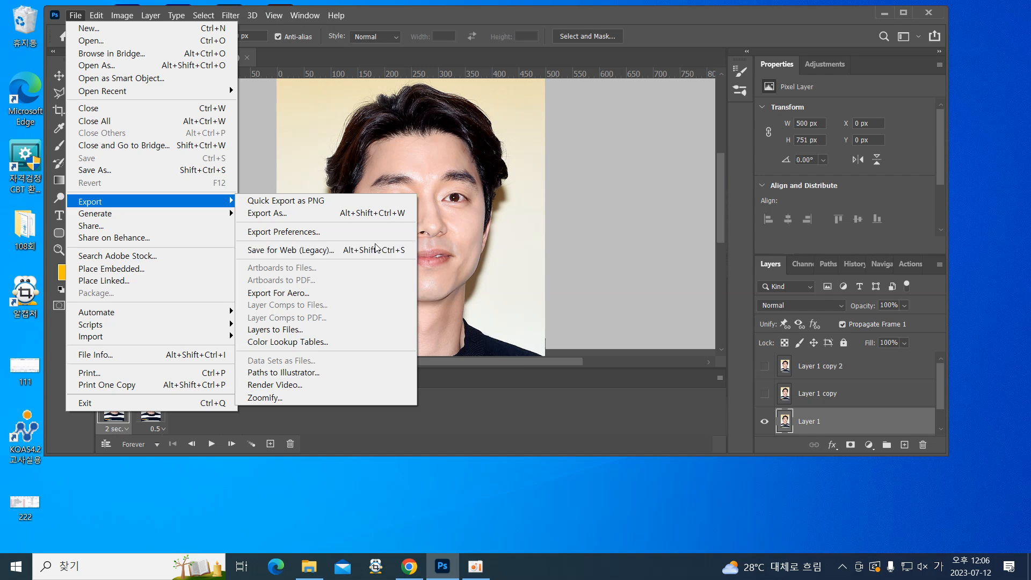
{"action": "left_click", "coordinate": [332, 249]}
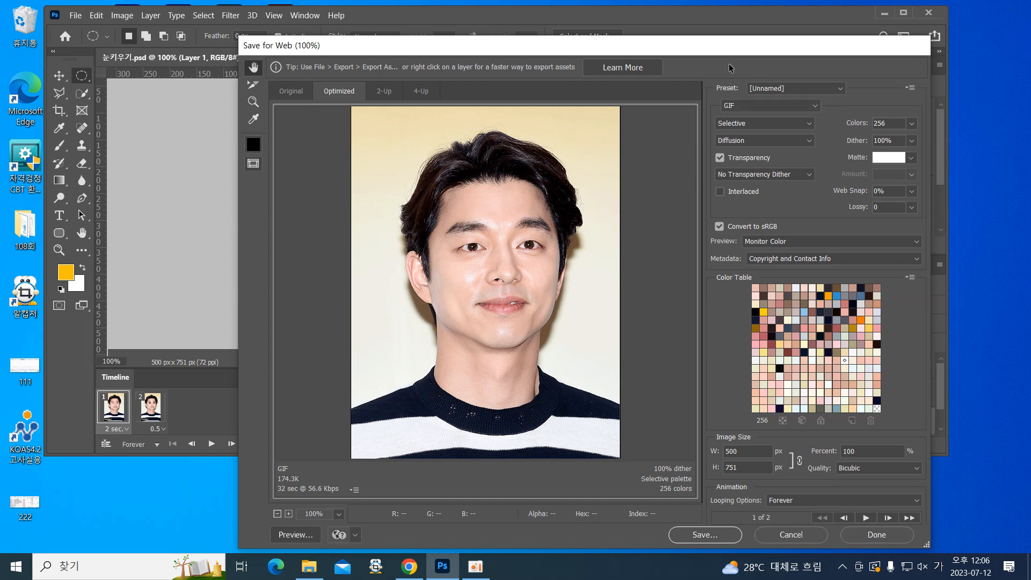
{"action": "left_click", "coordinate": [733, 105]}
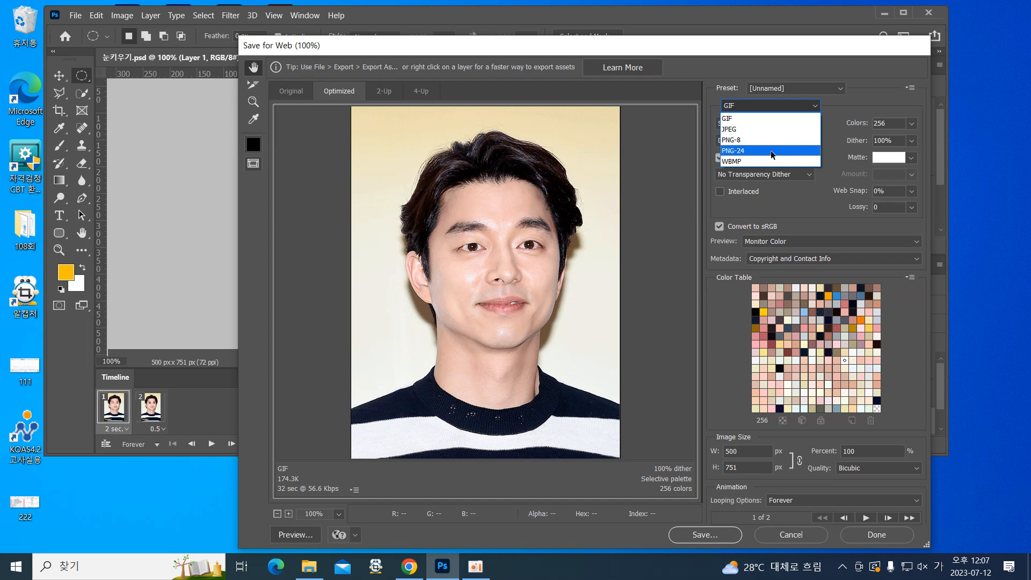
{"action": "left_click", "coordinate": [759, 119]}
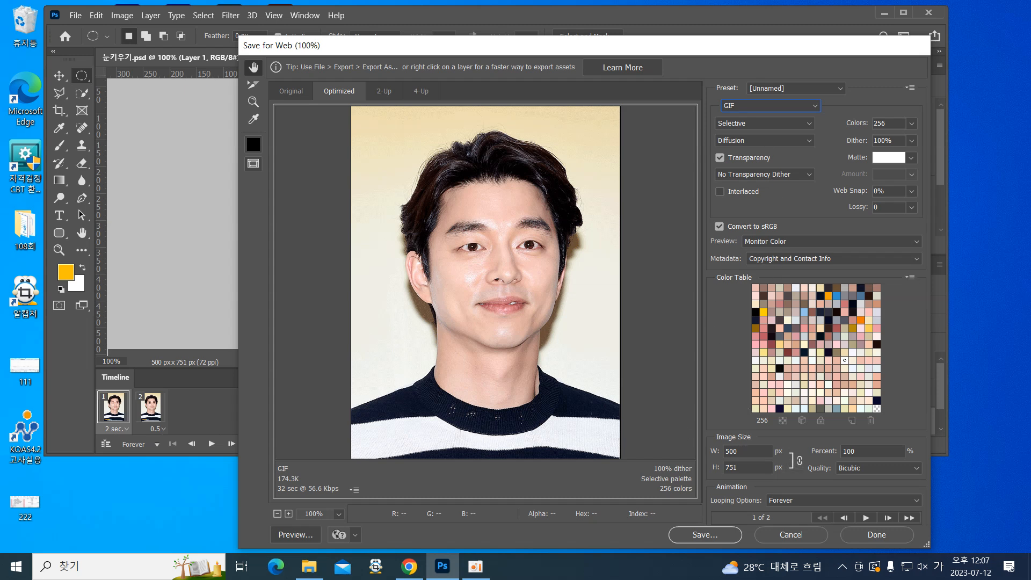
Save the export as 눈키우기.gif in the 2회차 folder under 포토샵일반예제 on drive E:, accepting the non-Latin file name
{"action": "left_click", "coordinate": [695, 534]}
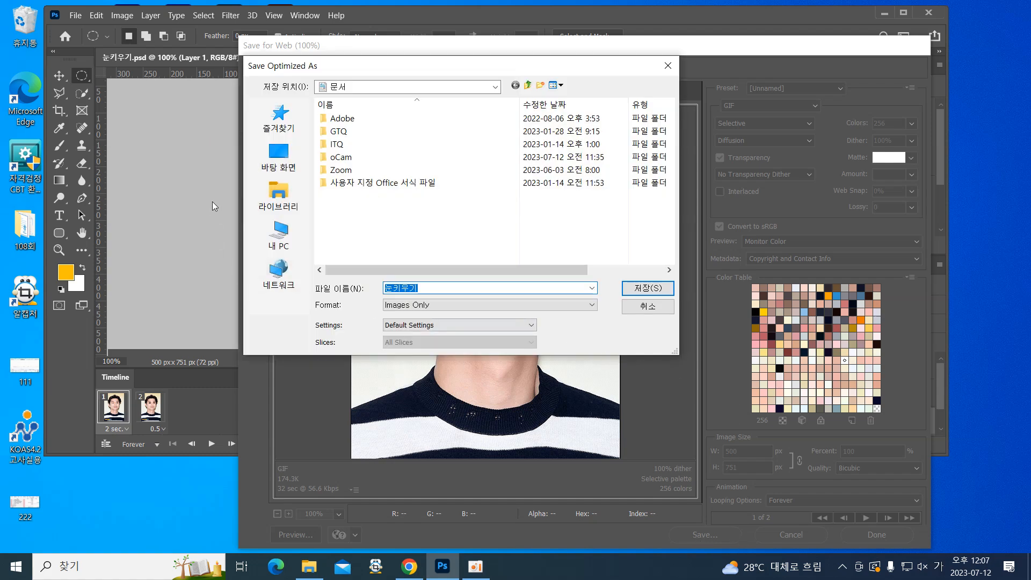
{"action": "left_click", "coordinate": [280, 238]}
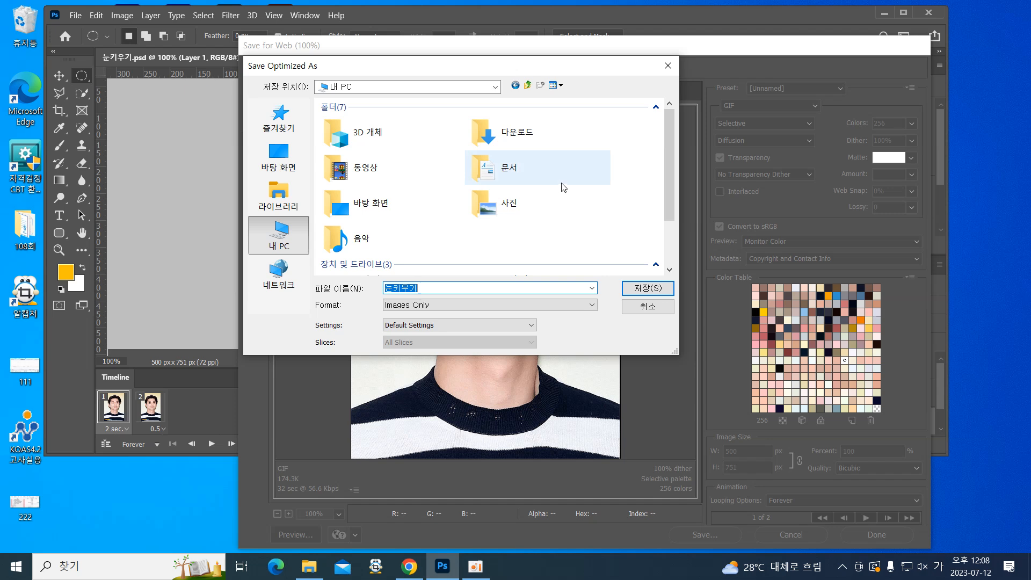
{"action": "scroll", "coordinate": [563, 187], "scroll_direction": "down", "scroll_amount": 2}
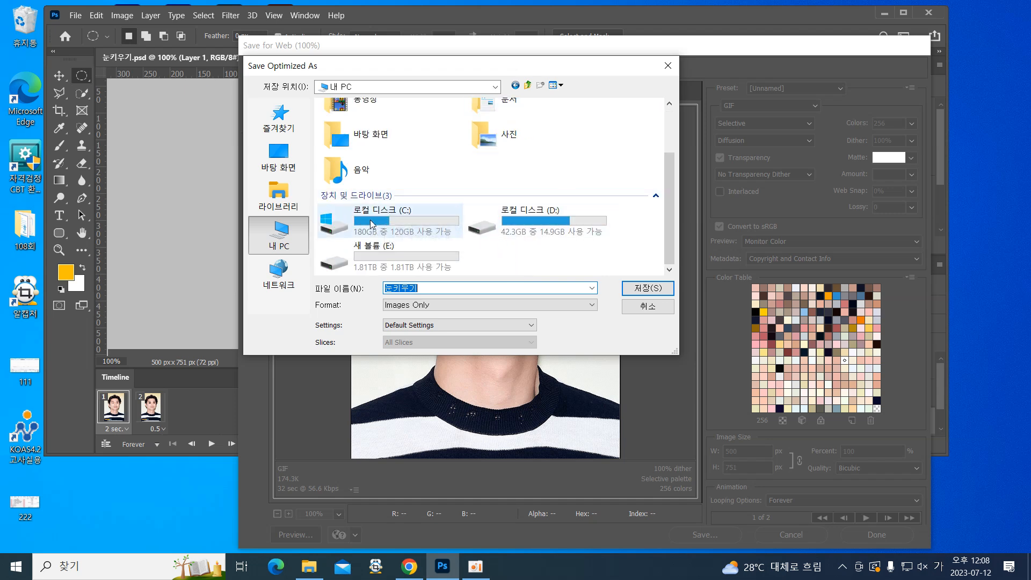
{"action": "double_click", "coordinate": [420, 256]}
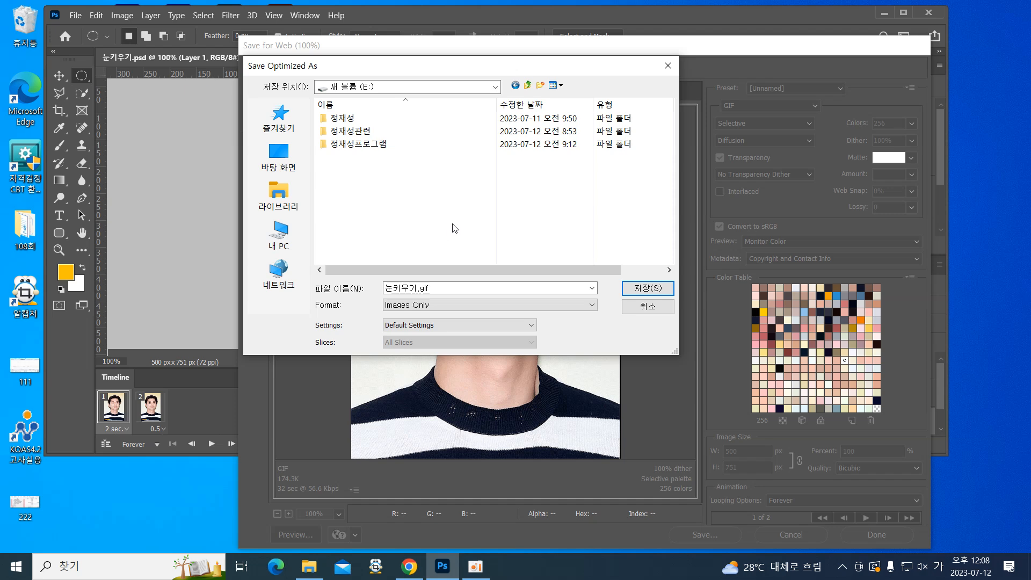
{"action": "double_click", "coordinate": [346, 119]}
{"action": "double_click", "coordinate": [344, 132]}
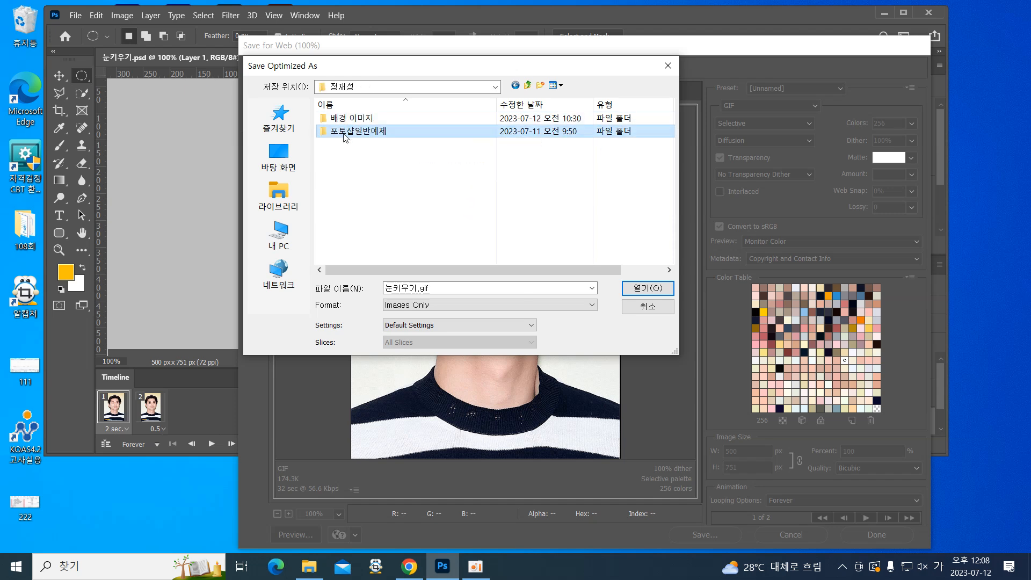
{"action": "double_click", "coordinate": [344, 134]}
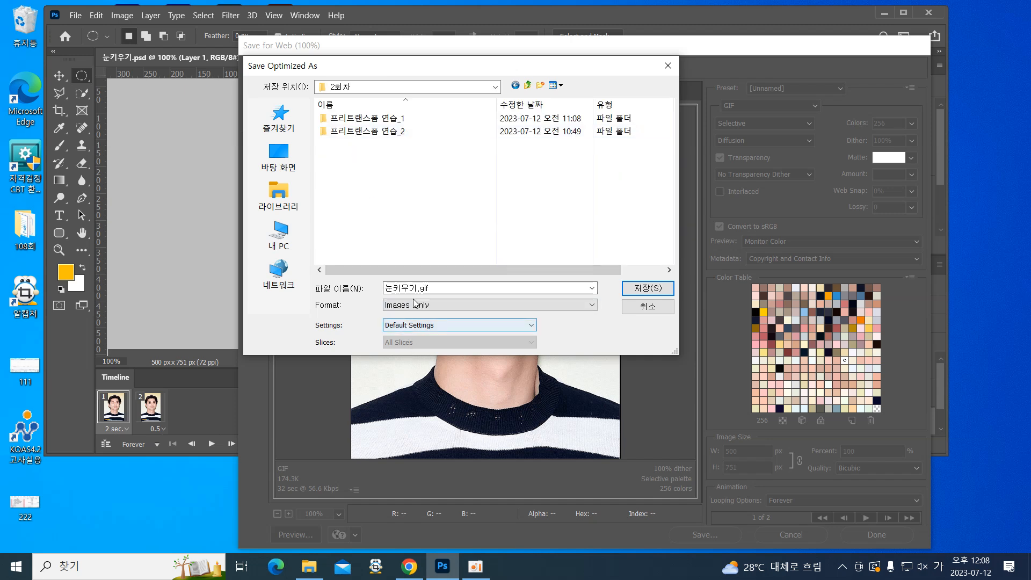
{"action": "left_click", "coordinate": [640, 290]}
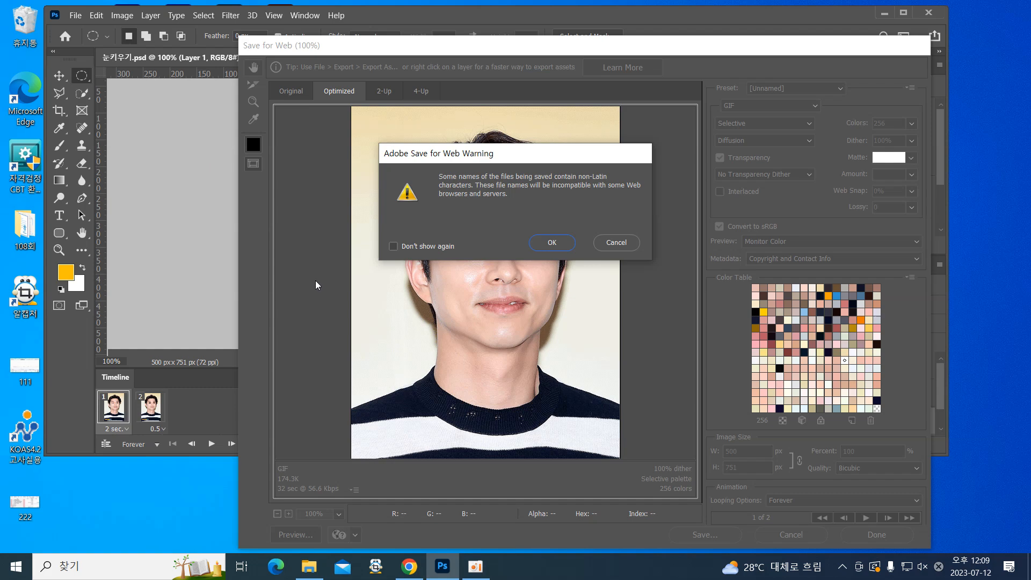
{"action": "left_click", "coordinate": [540, 248]}
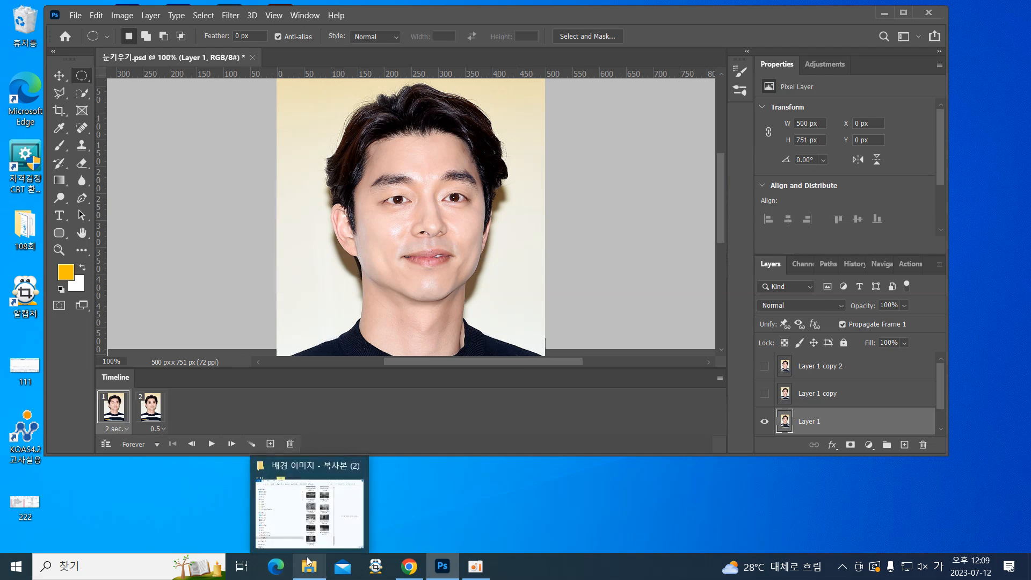
Switch to File Explorer, open 눈키우기.gif from the 2회차 folder on drive E: to watch its animation, and close the viewer
{"action": "left_click", "coordinate": [304, 574]}
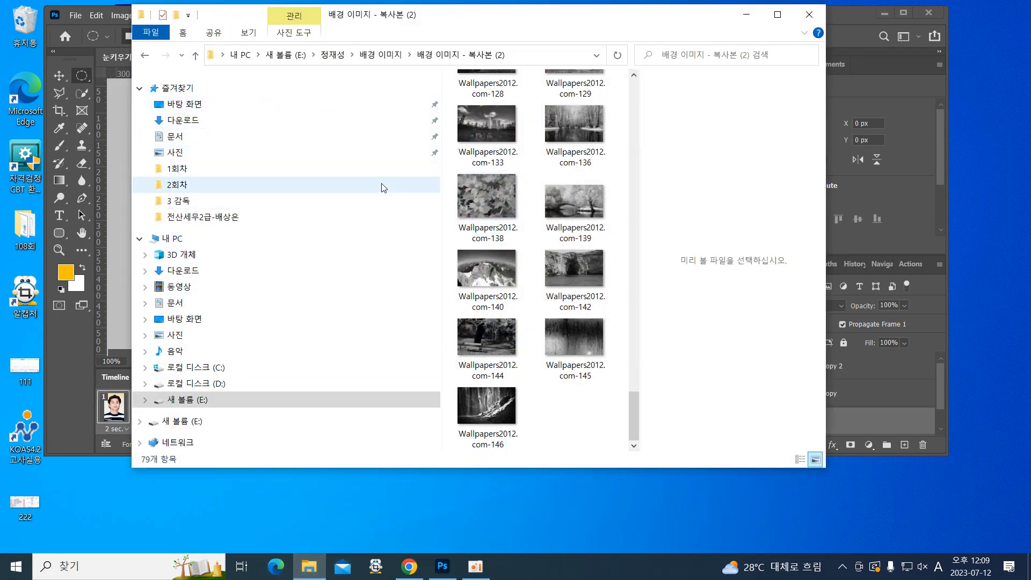
{"action": "left_click", "coordinate": [188, 399]}
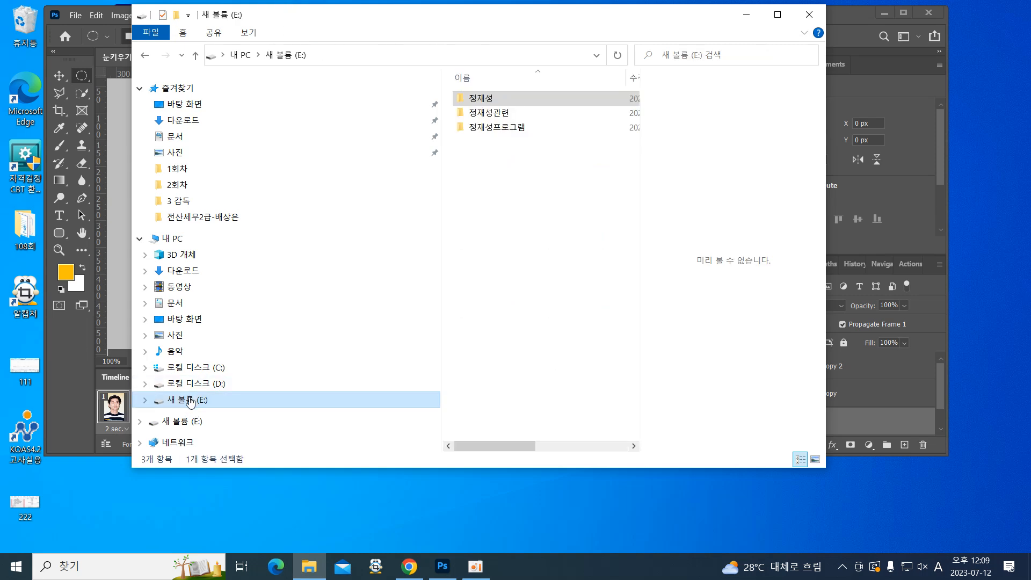
{"action": "left_click", "coordinate": [480, 101]}
{"action": "double_click", "coordinate": [481, 104]}
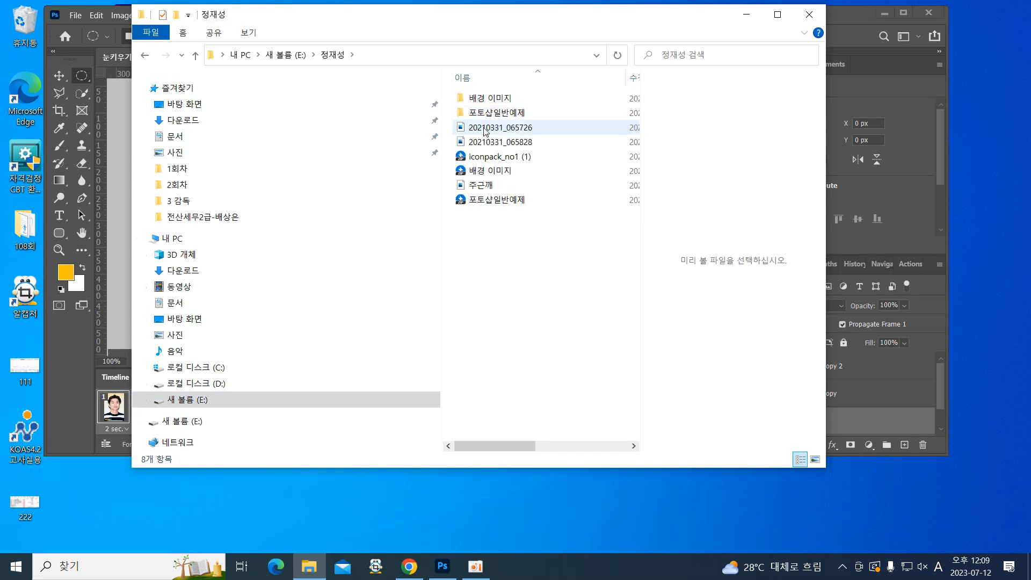
{"action": "double_click", "coordinate": [485, 113]}
{"action": "left_click", "coordinate": [478, 114]}
{"action": "double_click", "coordinate": [477, 113]}
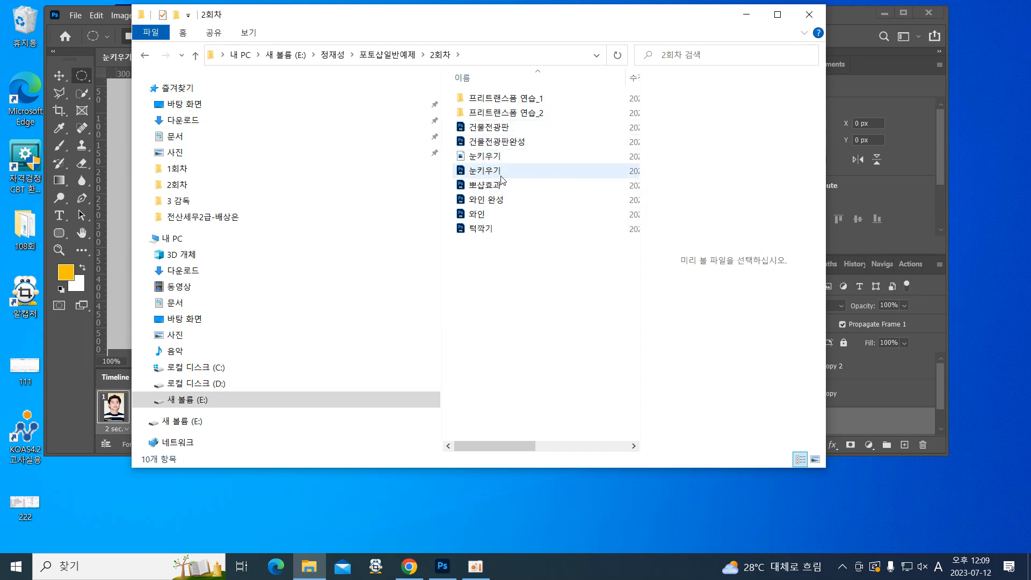
{"action": "double_click", "coordinate": [478, 160]}
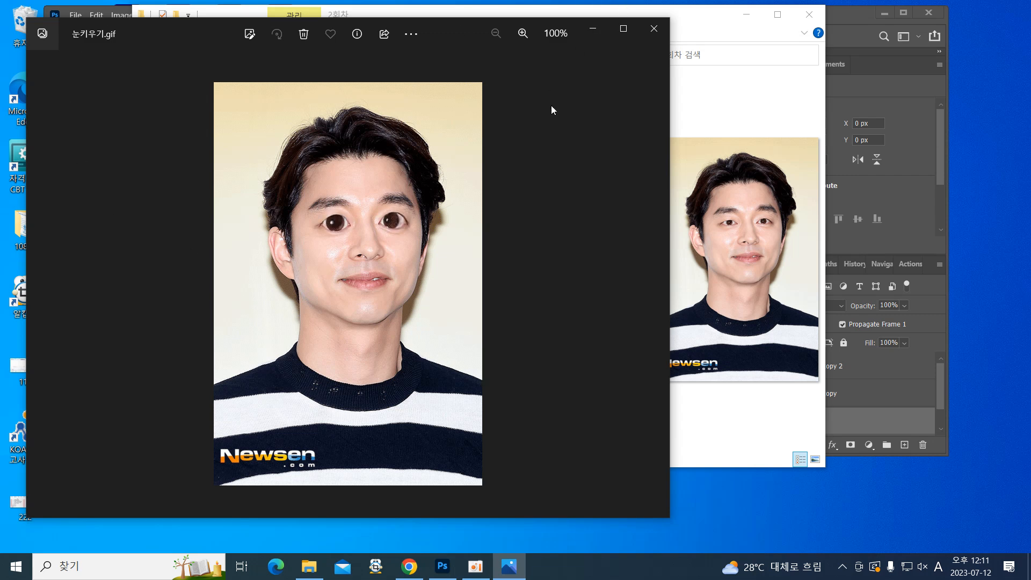
{"action": "left_click", "coordinate": [653, 29]}
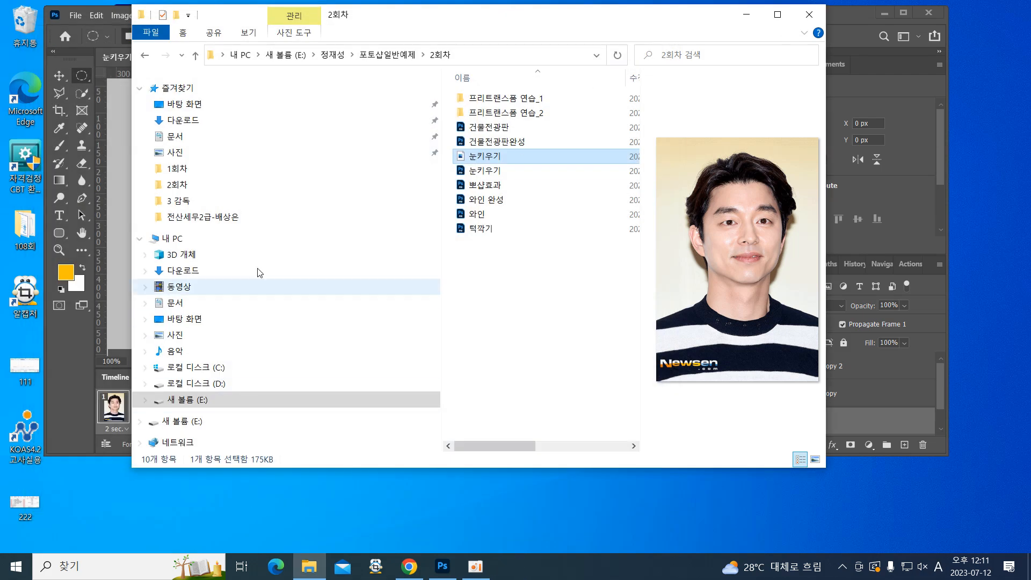
Switch back to Photoshop and save the changes to 눈키우기.psd
{"action": "left_click", "coordinate": [116, 185]}
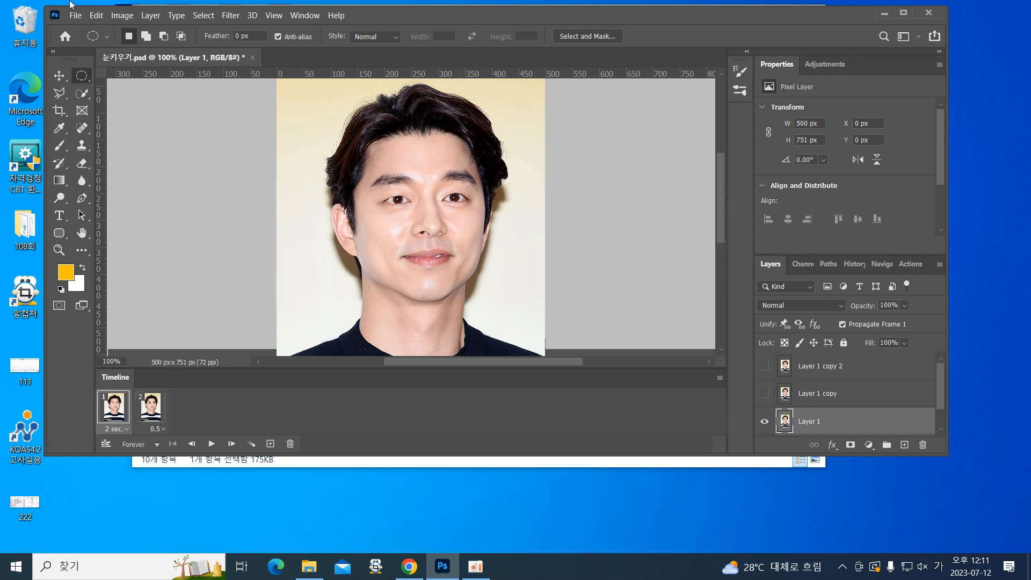
{"action": "left_click", "coordinate": [76, 15]}
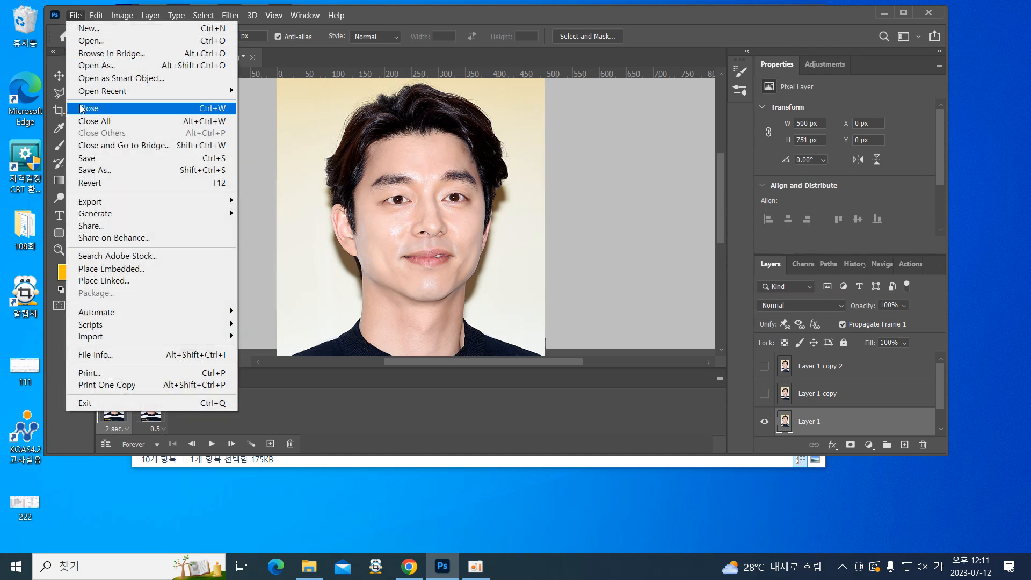
{"action": "left_click", "coordinate": [88, 158]}
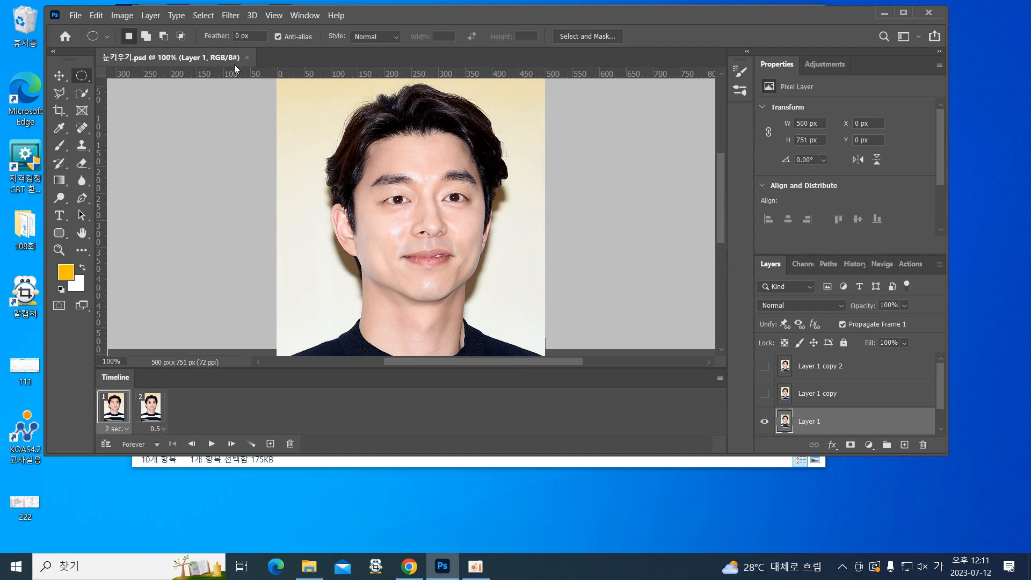
Close 눈키우기.psd and open 와인.psd and 와인 완성.psd together from the 2회차 folder
{"action": "left_click", "coordinate": [248, 58]}
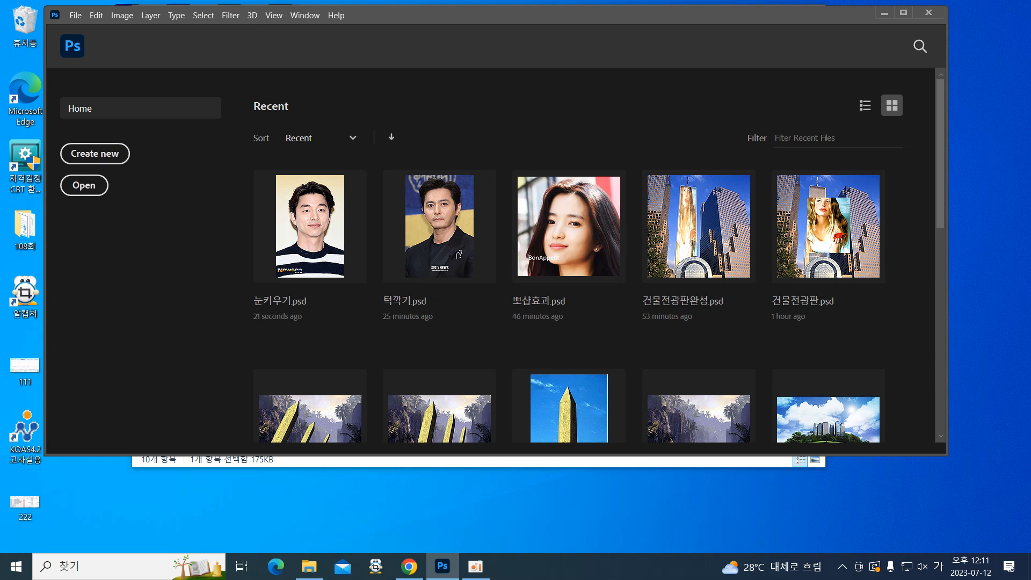
{"action": "left_click", "coordinate": [73, 16]}
{"action": "left_click", "coordinate": [76, 41]}
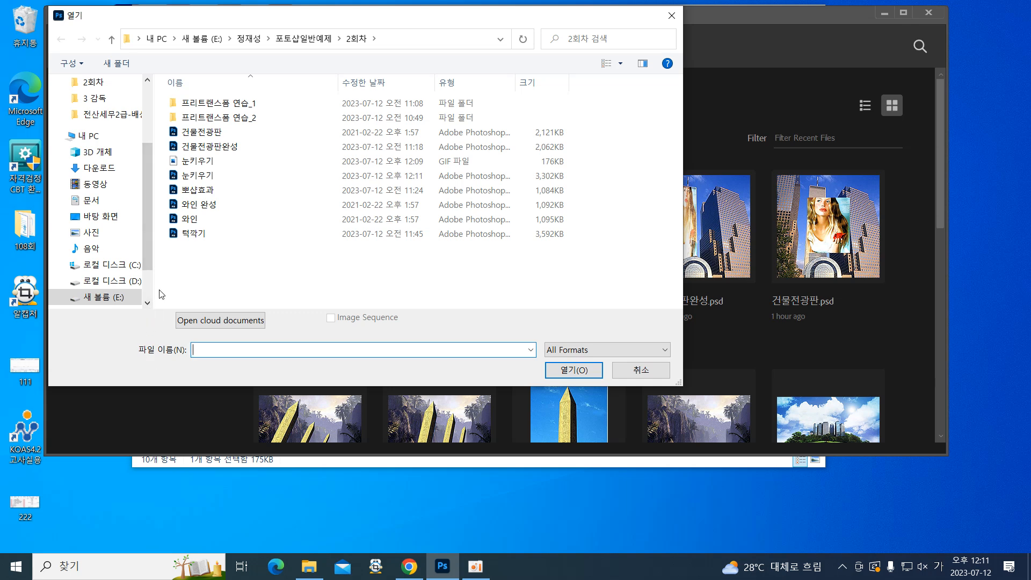
{"action": "left_click", "coordinate": [193, 224]}
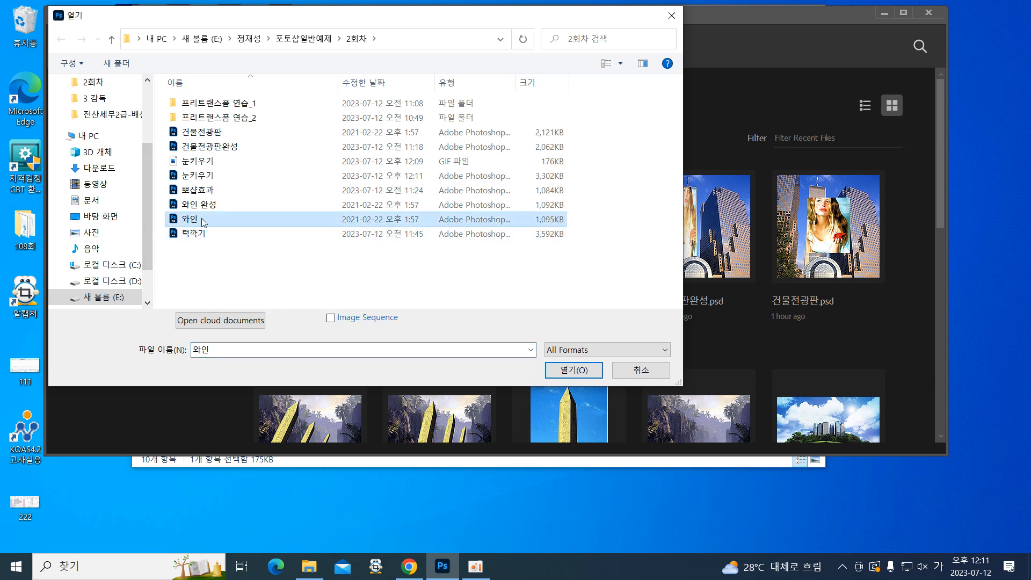
{"action": "left_click", "coordinate": [206, 210], "text": "ctrl"}
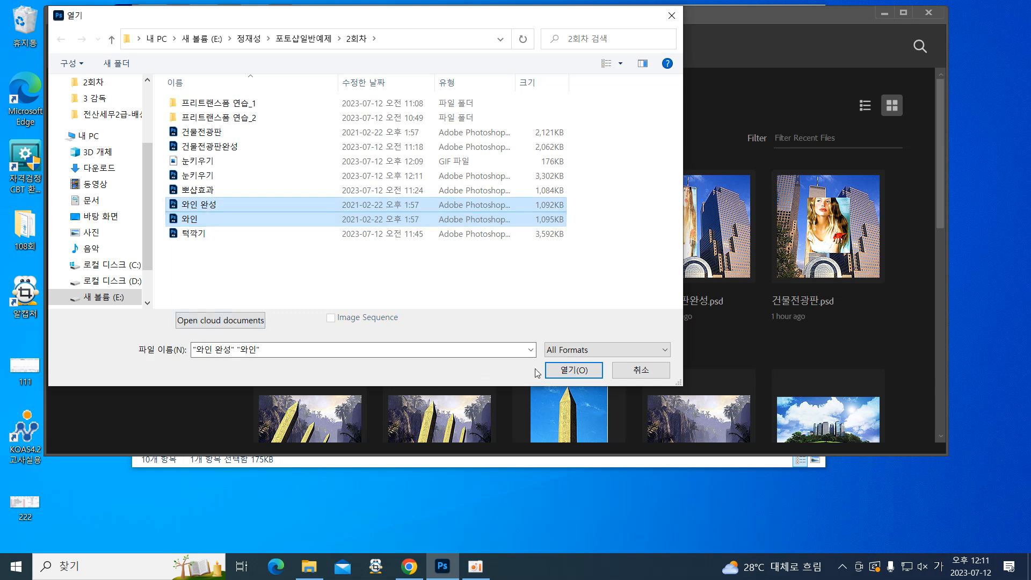
{"action": "left_click", "coordinate": [575, 369]}
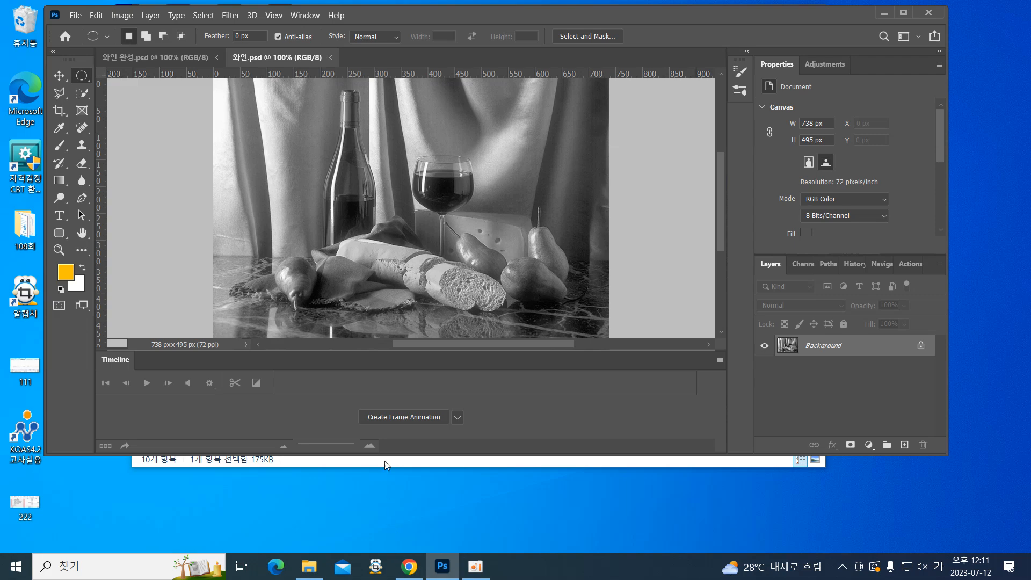
Close the Timeline panel group, view the coloured 와인 완성.psd for comparison, and return to the black-and-white 와인.psd
{"action": "left_click", "coordinate": [719, 359]}
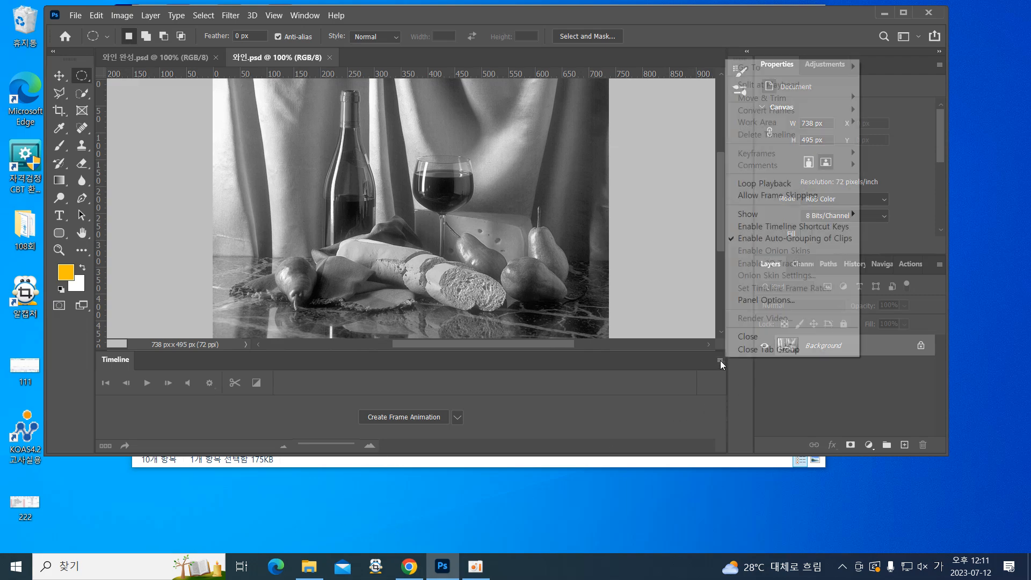
{"action": "left_click", "coordinate": [793, 348]}
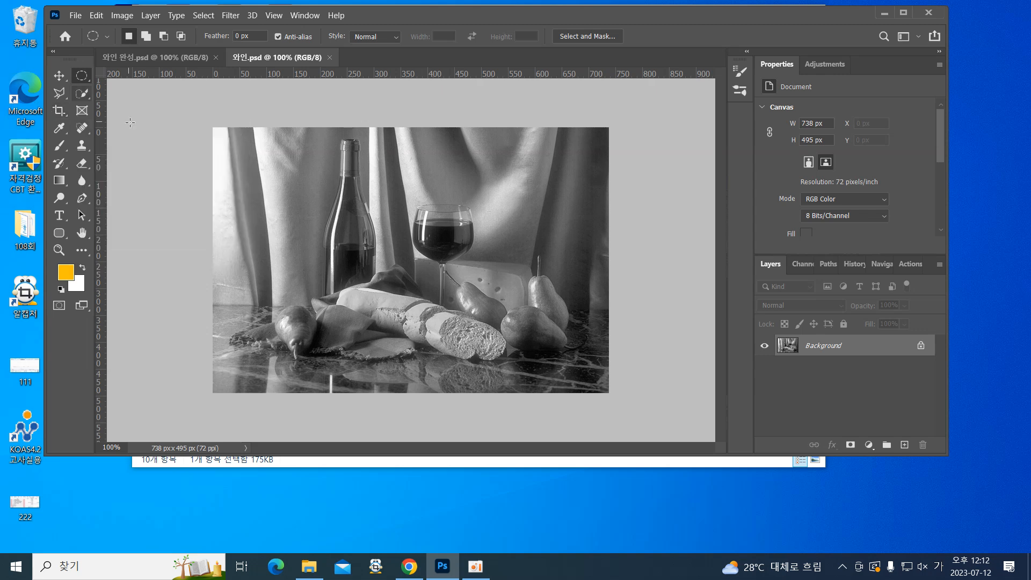
{"action": "left_click", "coordinate": [152, 59]}
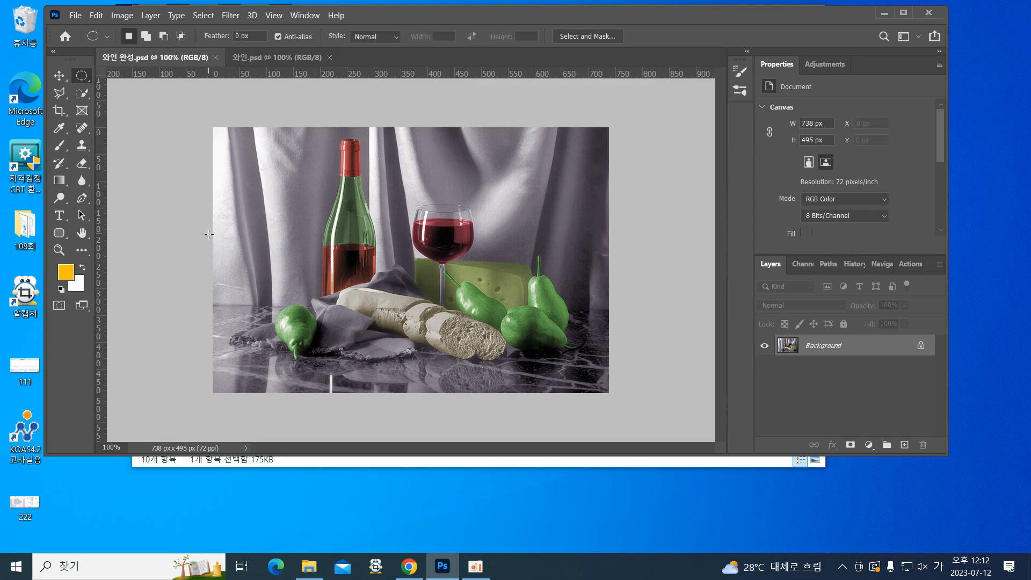
{"action": "left_click", "coordinate": [265, 51]}
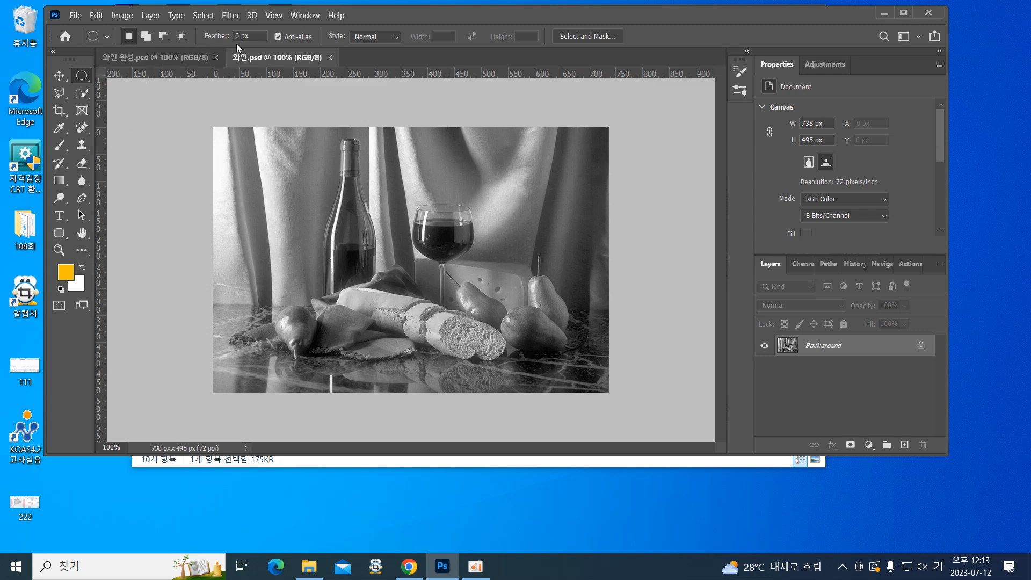
Choose RGB Color as the image mode of 와인.psd
{"action": "left_click", "coordinate": [119, 16]}
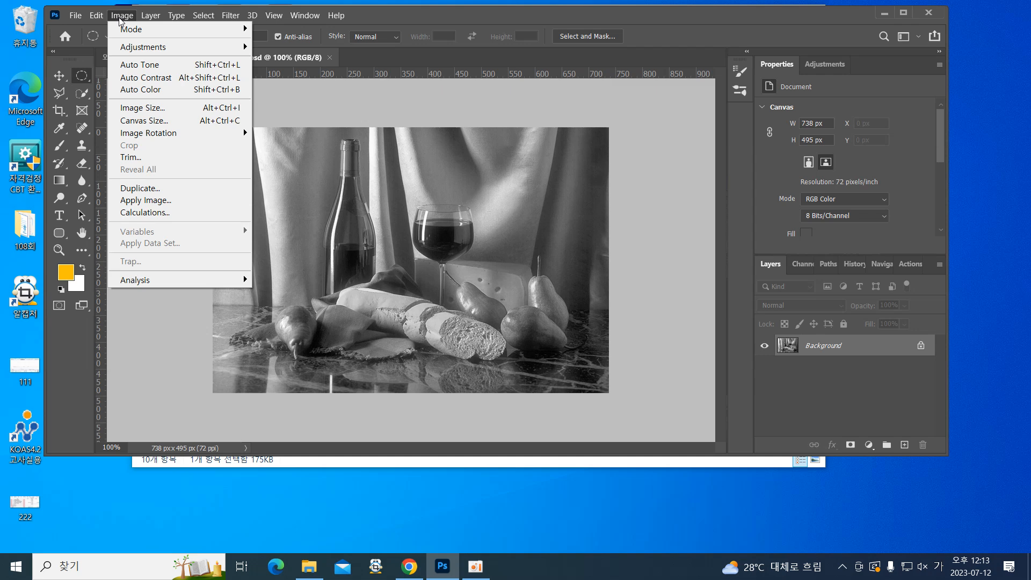
{"action": "mouse_move", "coordinate": [134, 31]}
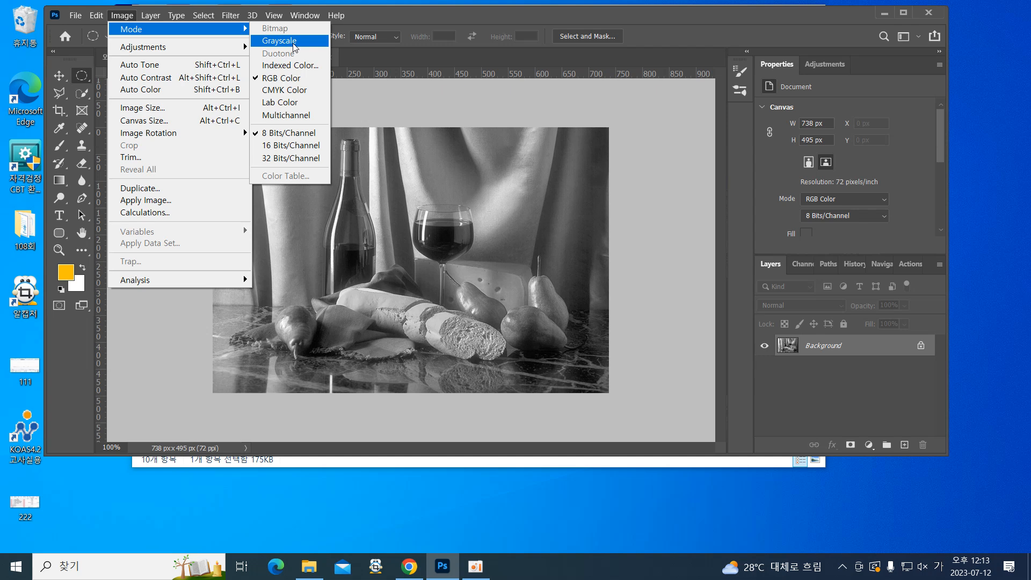
{"action": "left_click", "coordinate": [289, 79]}
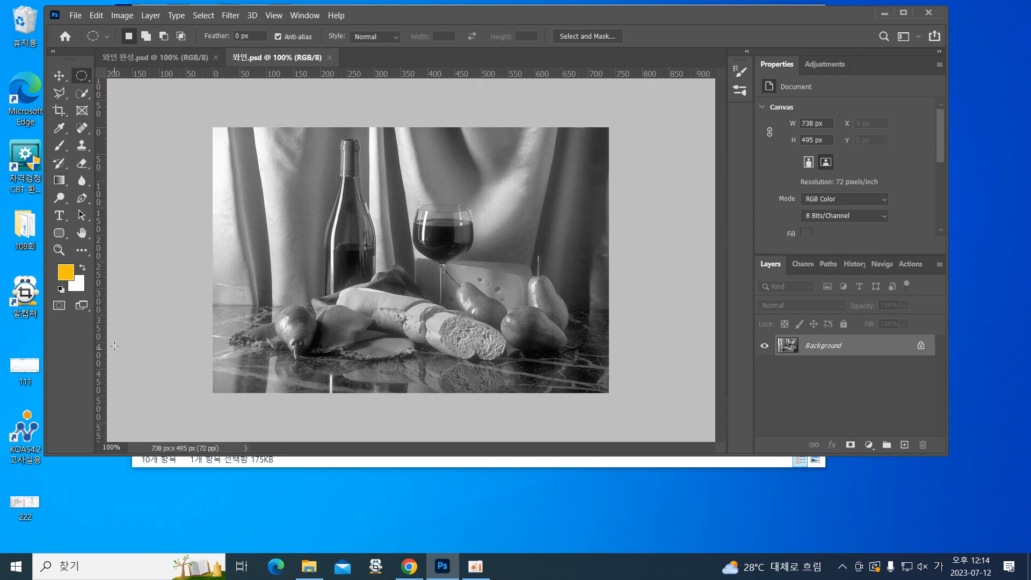
Activate the Pen Tool and set its drawing mode to Path
{"action": "left_click", "coordinate": [83, 199]}
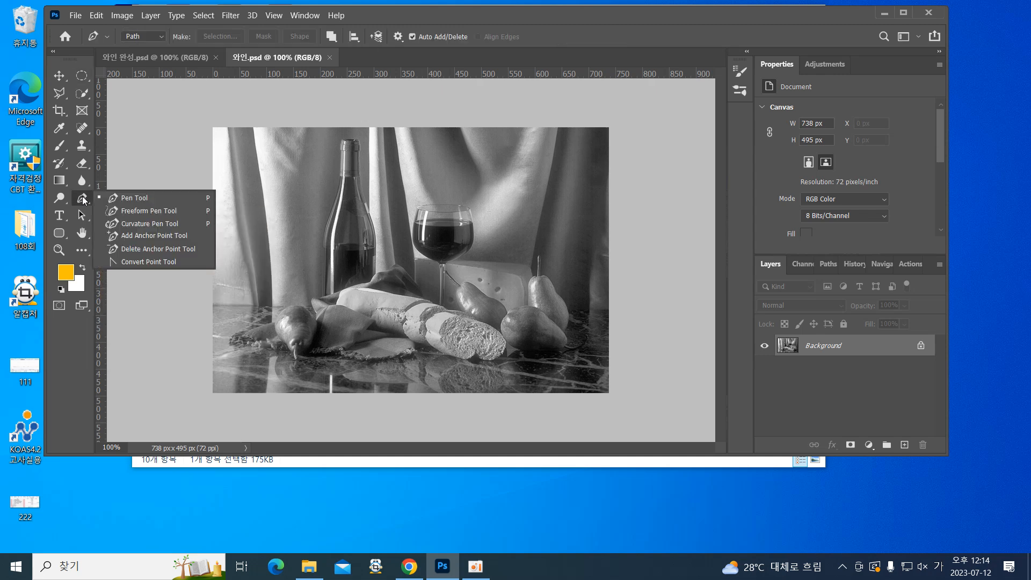
{"action": "left_click", "coordinate": [117, 198]}
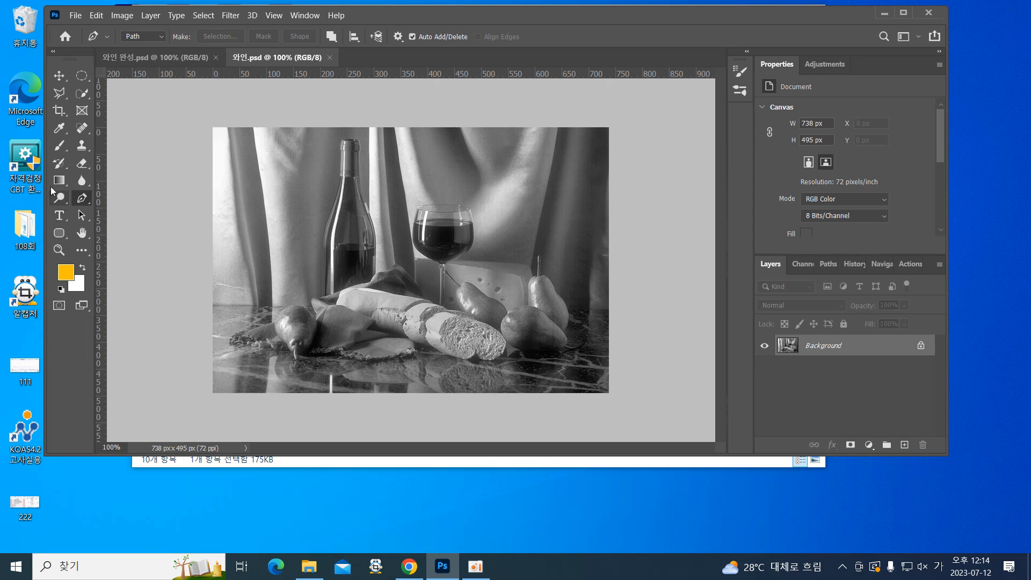
{"action": "left_click", "coordinate": [135, 37]}
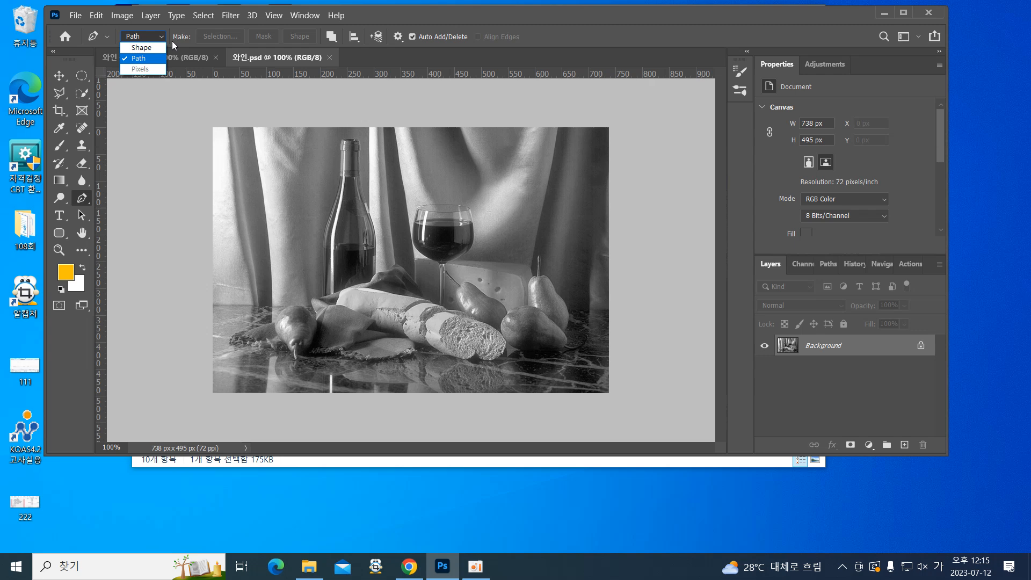
{"action": "left_click", "coordinate": [141, 59]}
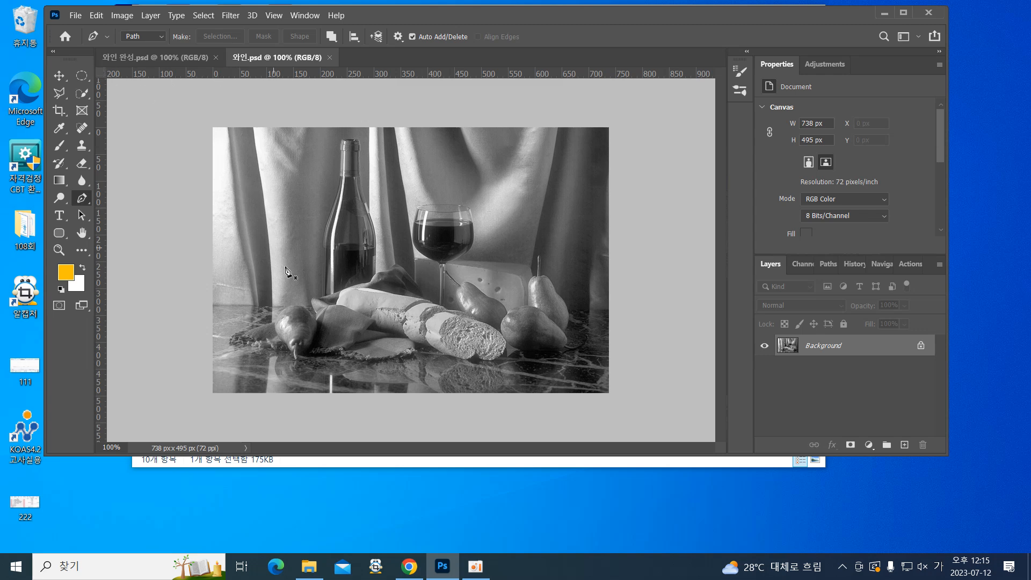
Draw a practice path across the wine photo with a straight segment to the bottle followed by two curved segments towards the image's far edge
{"action": "left_click", "coordinate": [250, 230]}
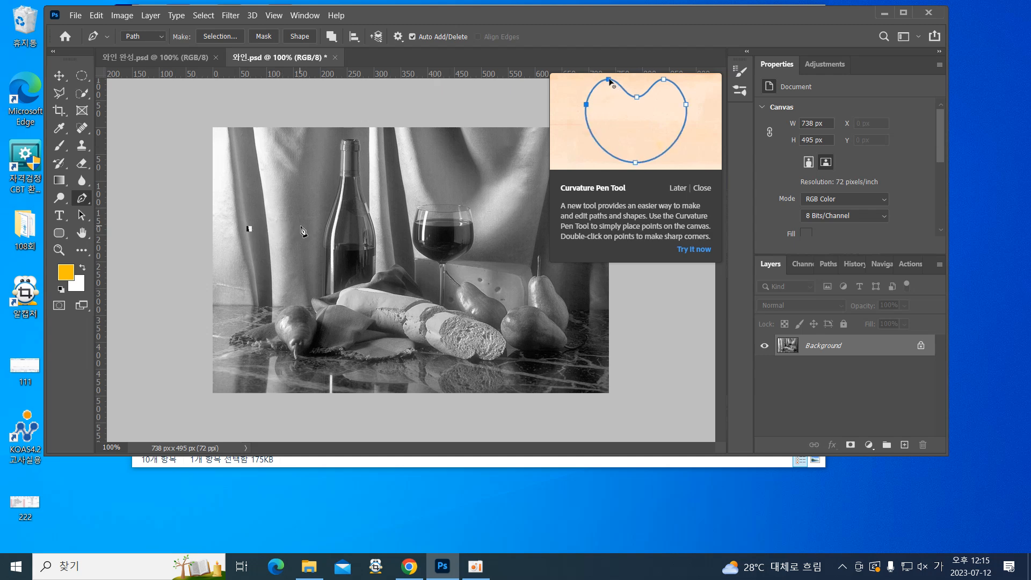
{"action": "left_click", "coordinate": [355, 229]}
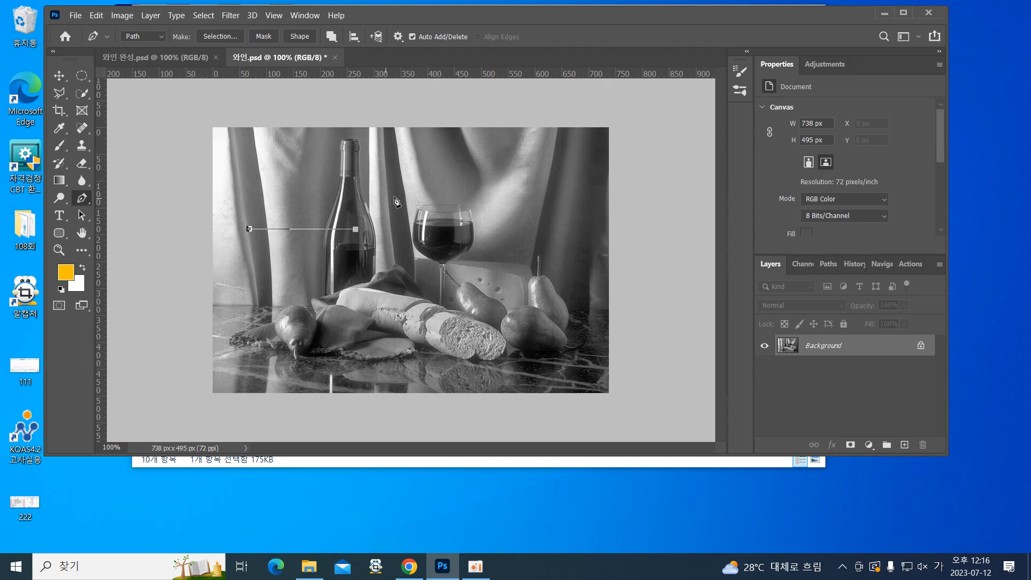
{"action": "left_click", "coordinate": [508, 217]}
{"action": "left_click_drag", "start_coordinate": [509, 222], "coordinate": [605, 351]}
{"action": "left_click_drag", "start_coordinate": [605, 351], "coordinate": [604, 357]}
{"action": "left_click", "coordinate": [603, 175]}
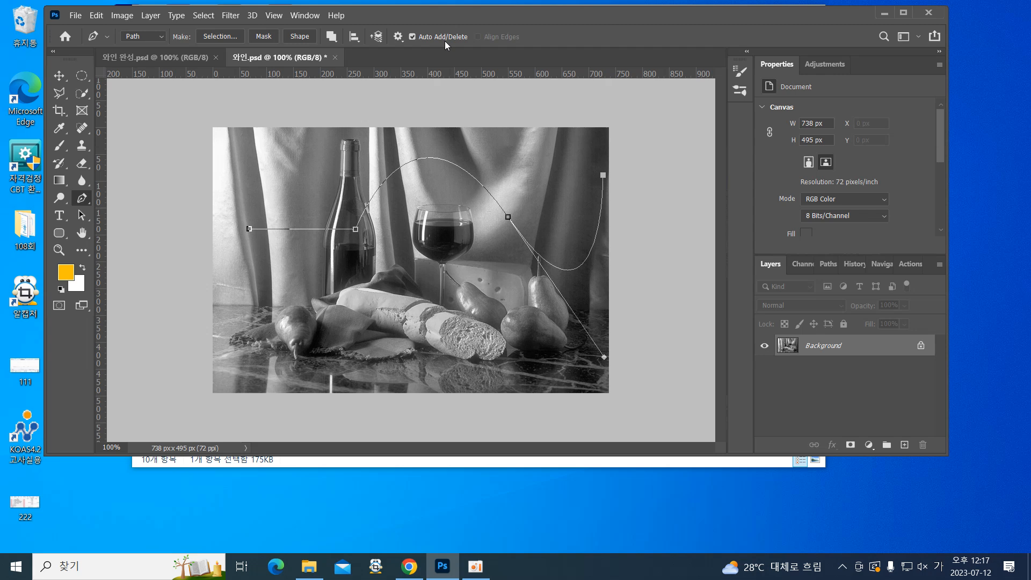
Undo the last curve, remove the outgoing handle of the anchor beside the wine glass, and add a segment curving to the image edge
{"action": "key", "text": "ctrl+z"}
{"action": "left_click", "coordinate": [612, 202]}
{"action": "key", "text": "ctrl+z"}
{"action": "left_click", "coordinate": [508, 217], "text": "alt"}
{"action": "left_click", "coordinate": [608, 217]}
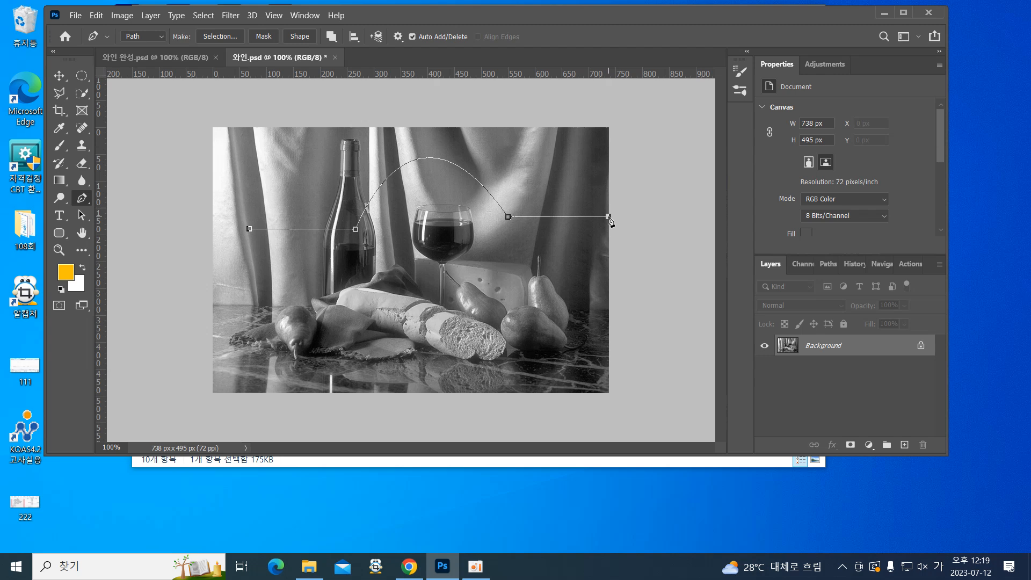
{"action": "left_click_drag", "start_coordinate": [609, 218], "coordinate": [613, 306]}
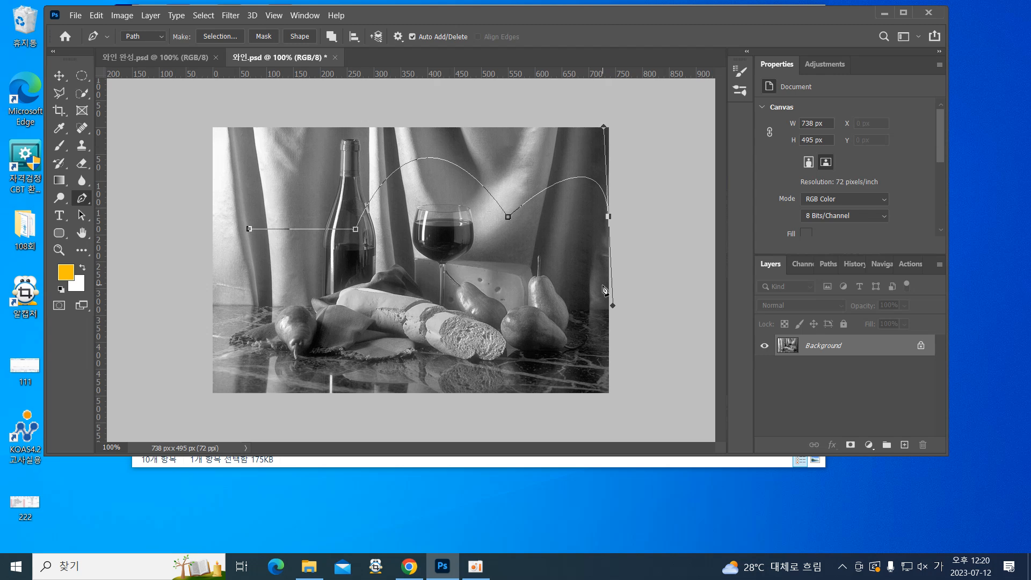
Extend the practice path with two more anchor points near the bread and cloth, and delete the whole path
{"action": "key", "text": "ctrl+s"}
{"action": "left_click", "coordinate": [348, 285]}
{"action": "left_click", "coordinate": [317, 336]}
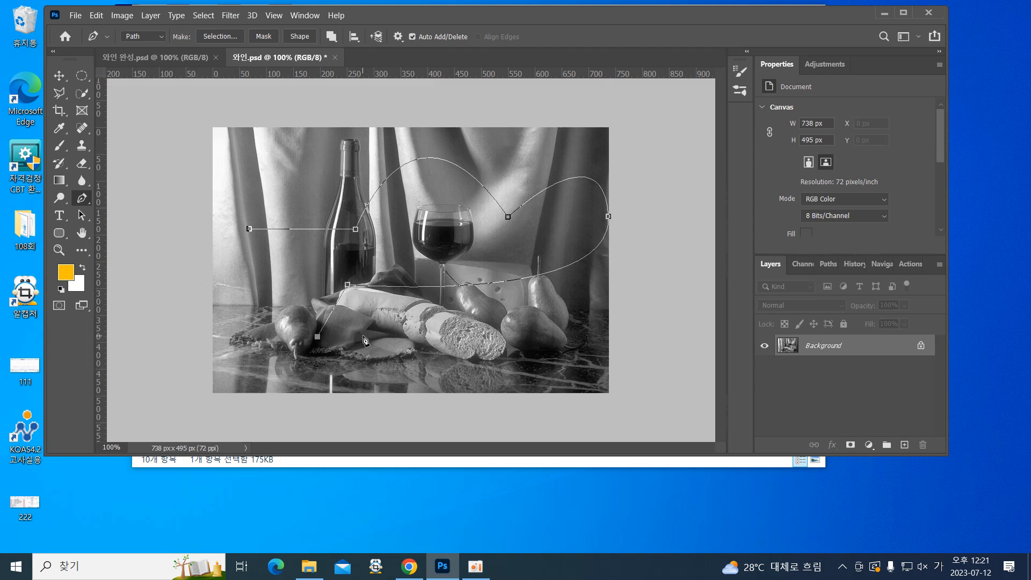
{"action": "right_click", "coordinate": [325, 246]}
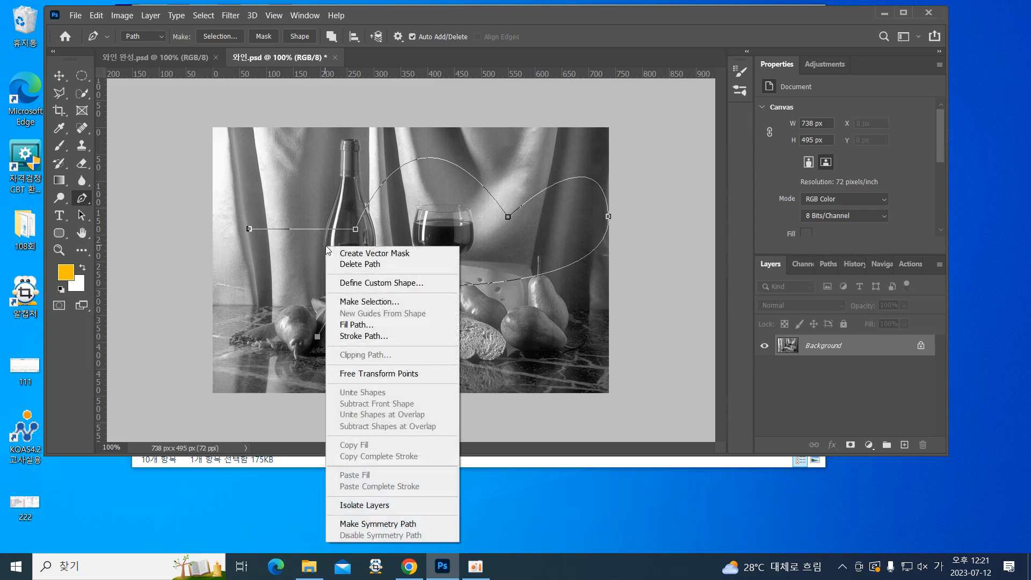
{"action": "left_click", "coordinate": [351, 264]}
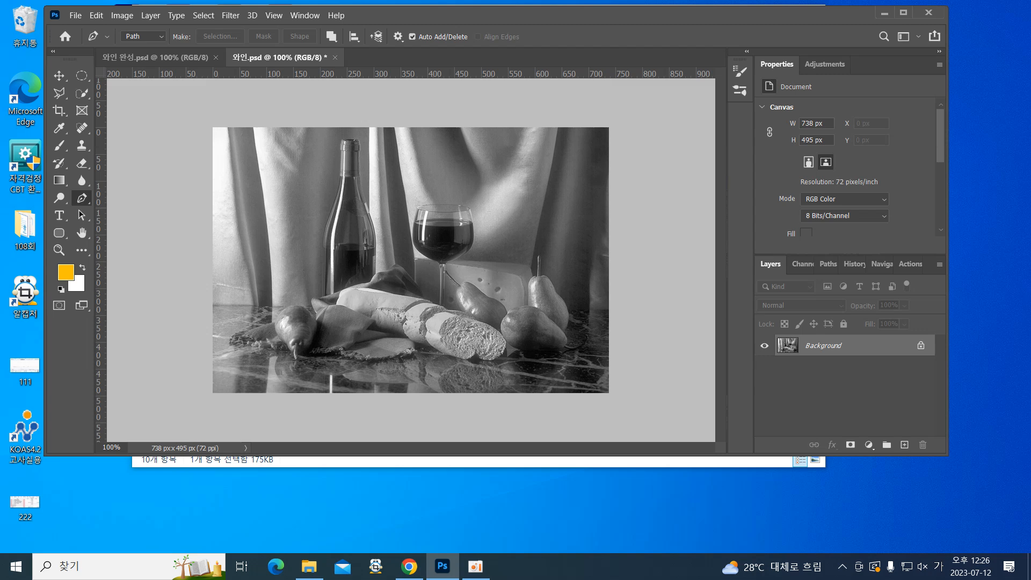
Switch to the Chrome window with the sent e-mail and open its jejehouse.com link to the Photoshop lecture blog
{"action": "key", "text": "alt+Tab"}
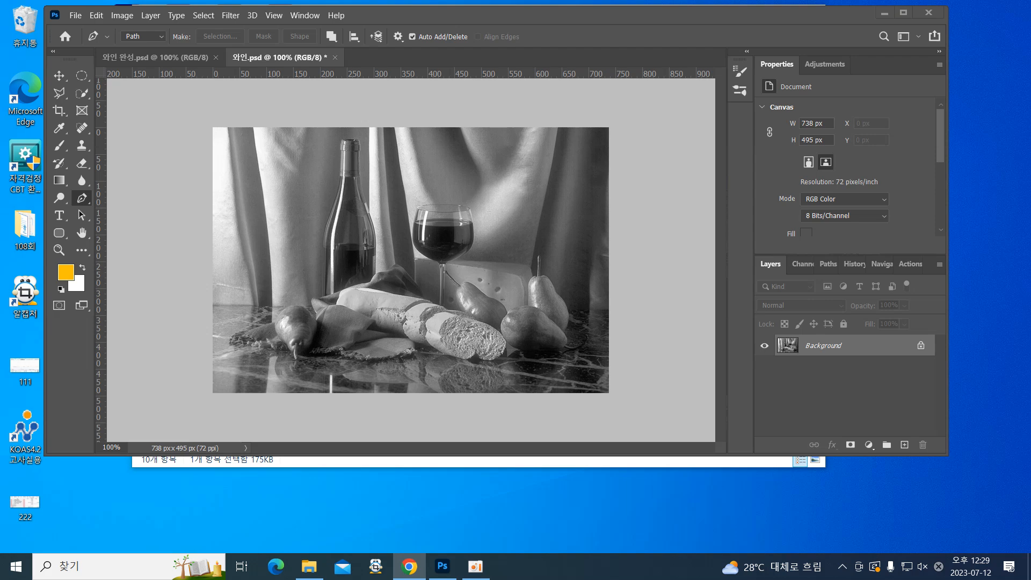
{"action": "left_click_drag", "start_coordinate": [0, 174], "coordinate": [570, 14]}
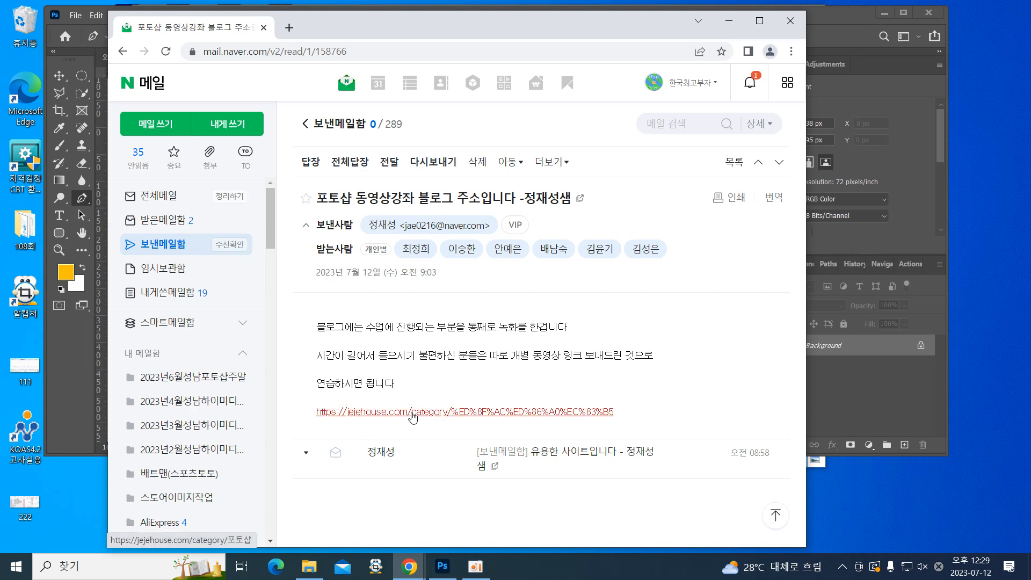
{"action": "left_click", "coordinate": [414, 412]}
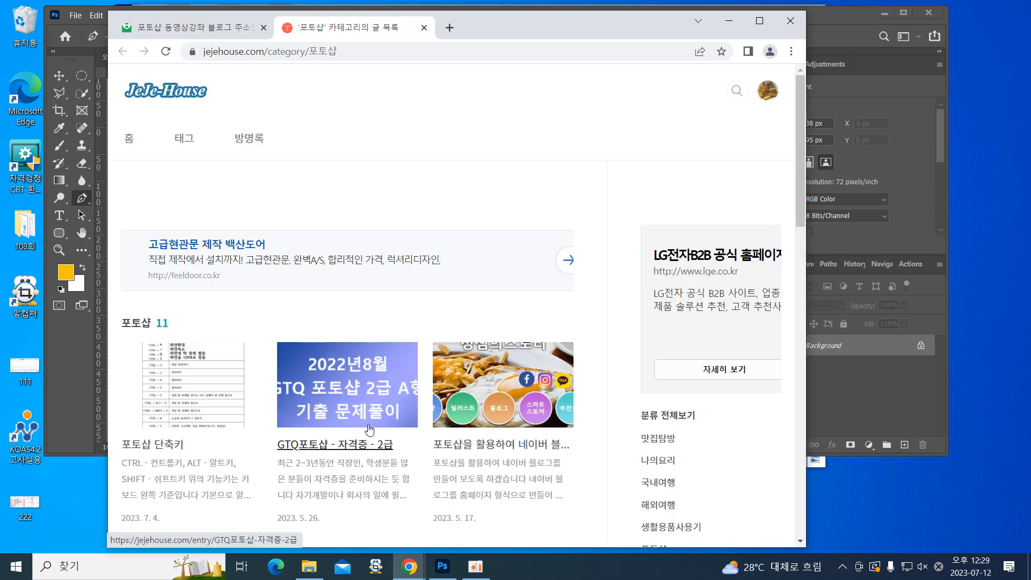
Go to page 2 of the blog's 포토샵 category and open the 포토샵1일차 - 과일 얼굴 만들기 post
{"action": "scroll", "coordinate": [367, 424], "scroll_direction": "down", "scroll_amount": 3}
{"action": "scroll", "coordinate": [368, 421], "scroll_direction": "down", "scroll_amount": 2}
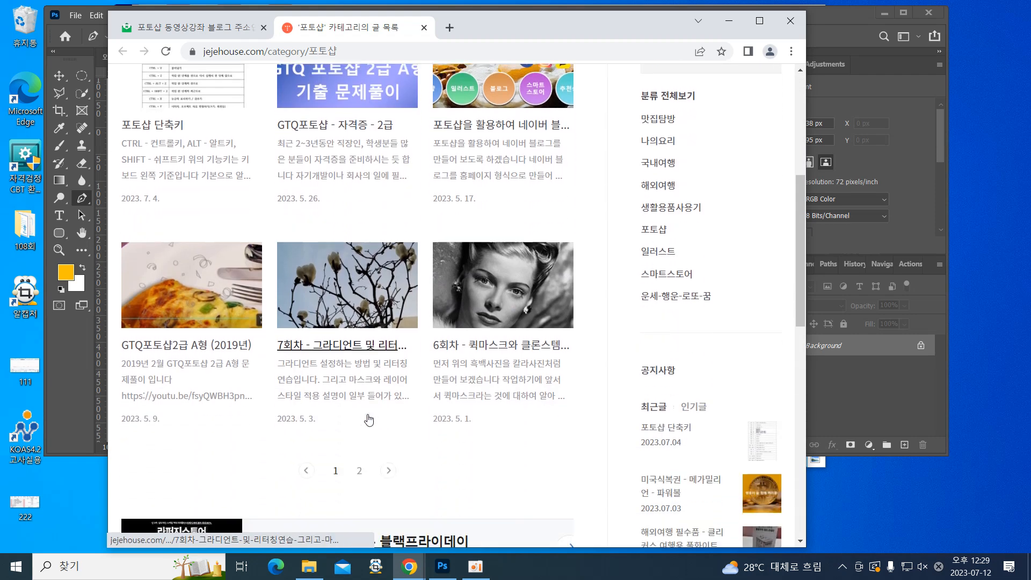
{"action": "left_click", "coordinate": [388, 456]}
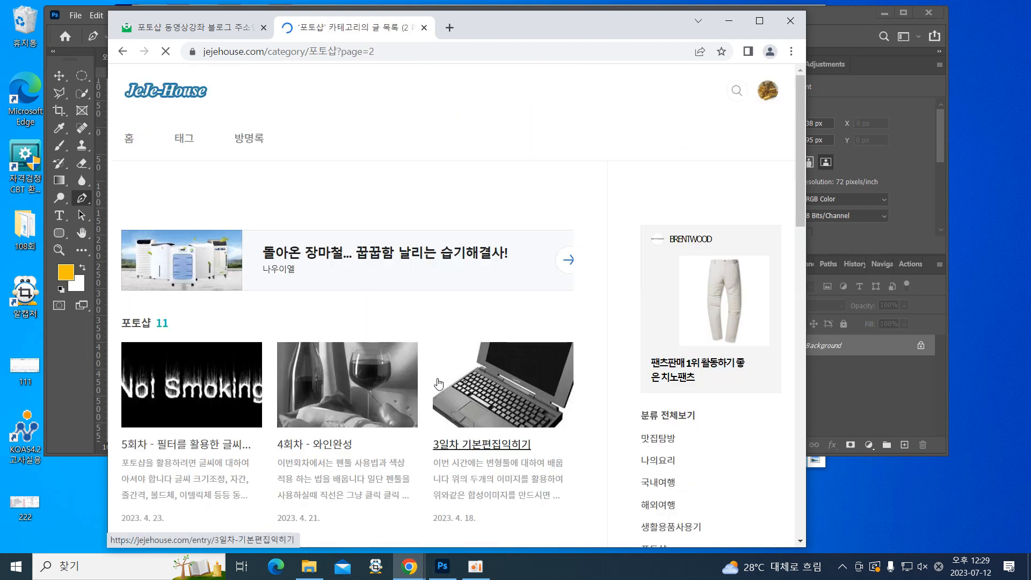
{"action": "scroll", "coordinate": [439, 384], "scroll_direction": "down", "scroll_amount": 2}
{"action": "scroll", "coordinate": [439, 385], "scroll_direction": "down", "scroll_amount": 2}
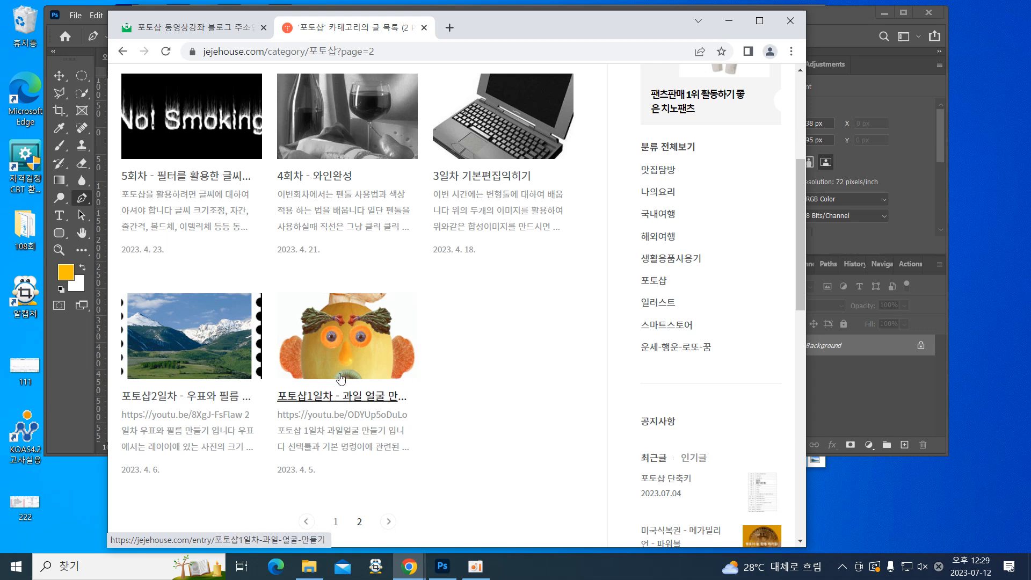
{"action": "left_click", "coordinate": [333, 359]}
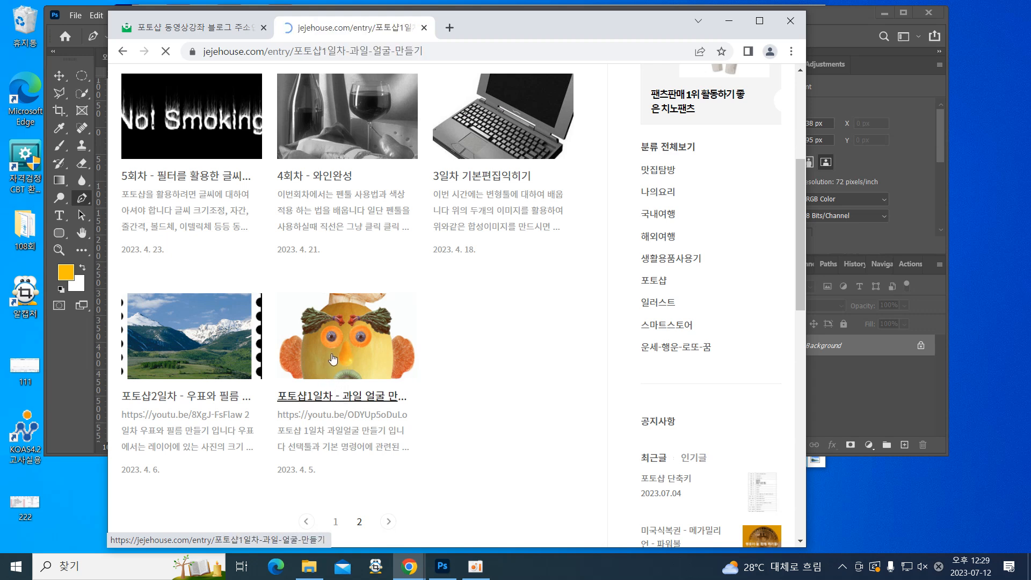
Read through the fruit face post's lesson notes down to its attached PSD practice files
{"action": "scroll", "coordinate": [351, 333], "scroll_direction": "down", "scroll_amount": 9}
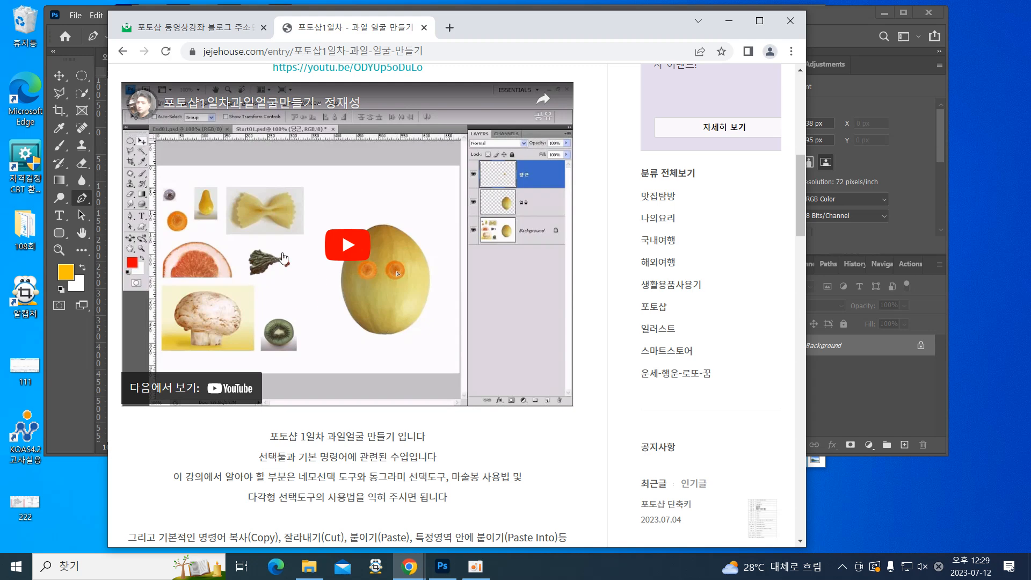
{"action": "scroll", "coordinate": [365, 491], "scroll_direction": "down", "scroll_amount": 4}
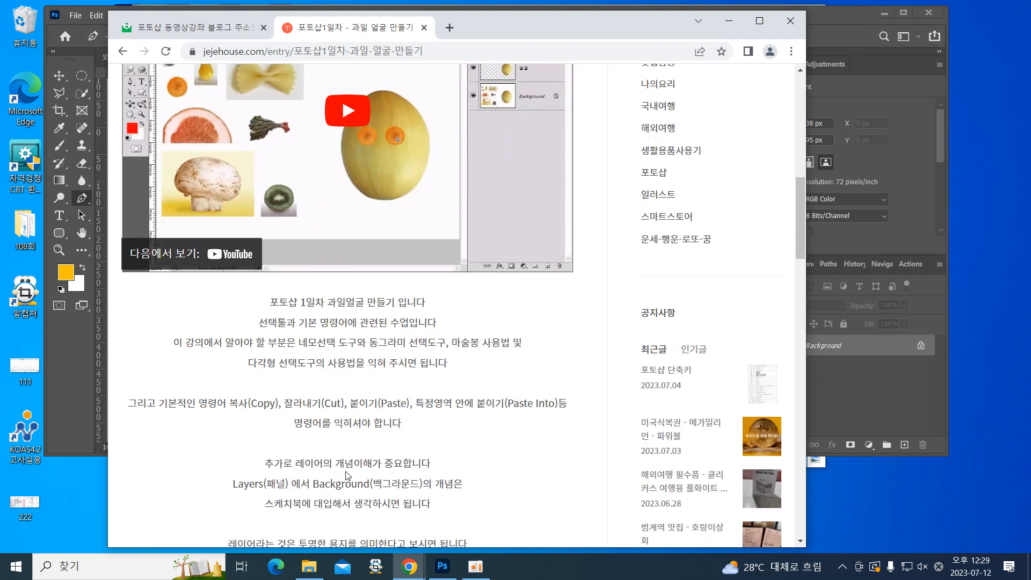
{"action": "scroll", "coordinate": [329, 416], "scroll_direction": "down", "scroll_amount": 3}
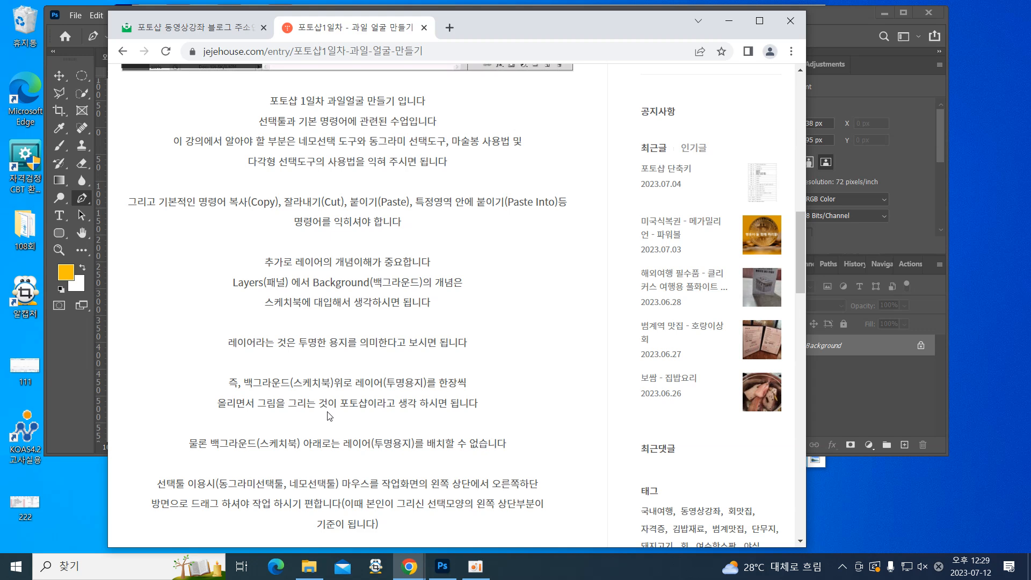
{"action": "scroll", "coordinate": [329, 416], "scroll_direction": "down", "scroll_amount": 3}
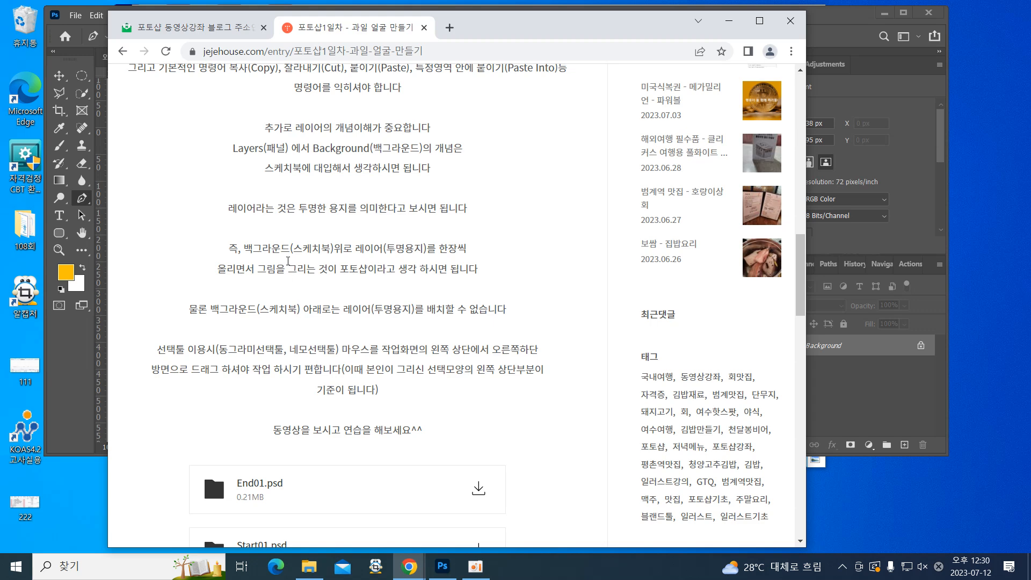
Review the rest of the fruit face post, including its PSD attachments and finished example, and return to the category list
{"action": "scroll", "coordinate": [268, 295], "scroll_direction": "down", "scroll_amount": 4}
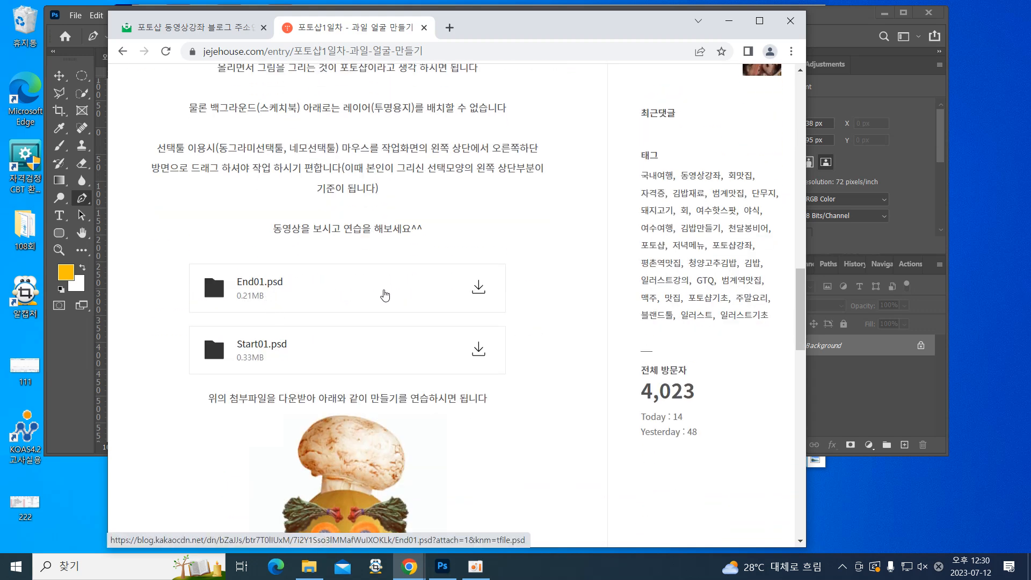
{"action": "scroll", "coordinate": [357, 354], "scroll_direction": "down", "scroll_amount": 2}
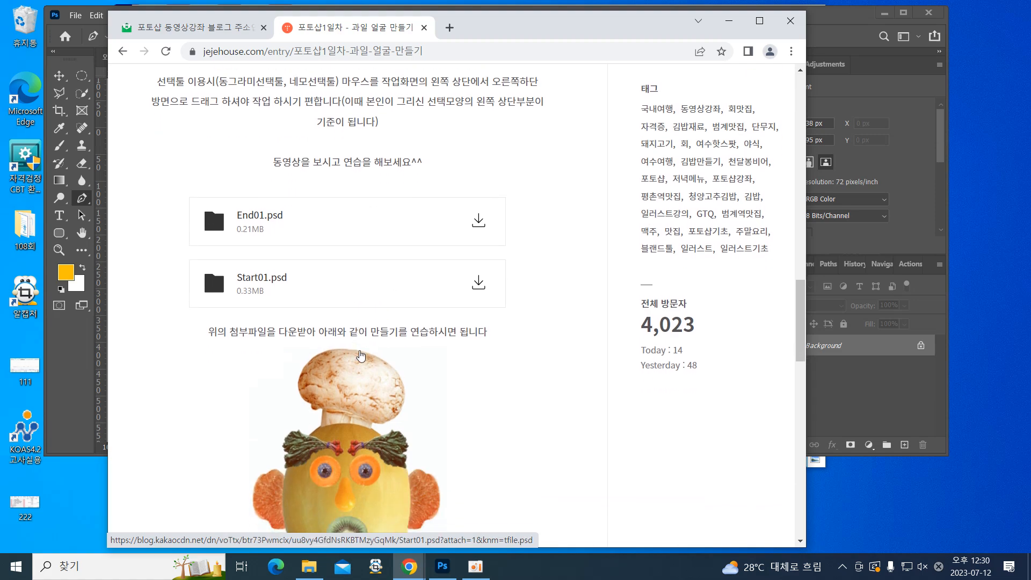
{"action": "scroll", "coordinate": [353, 357], "scroll_direction": "down", "scroll_amount": 2}
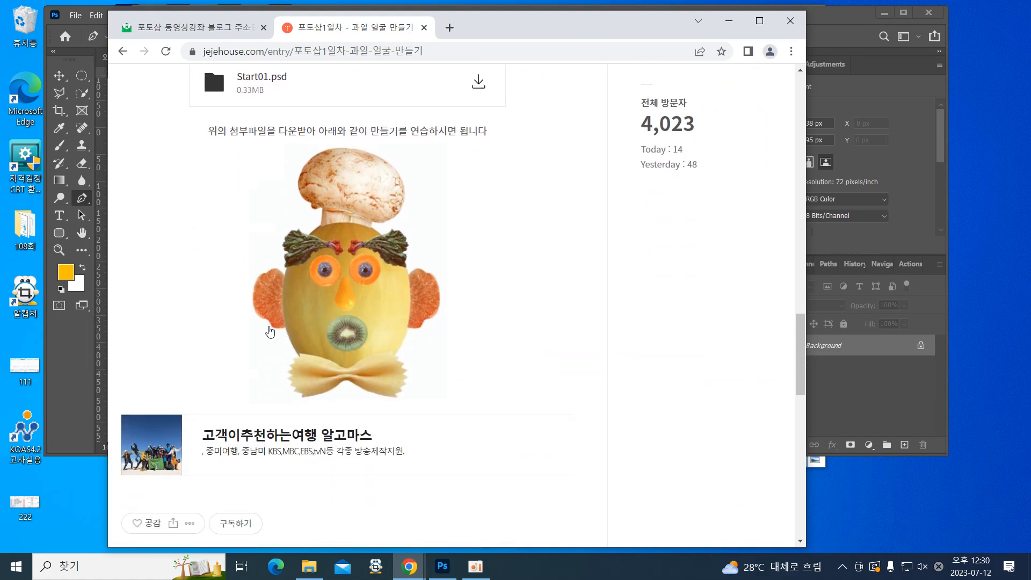
{"action": "scroll", "coordinate": [269, 330], "scroll_direction": "up", "scroll_amount": 5}
{"action": "scroll", "coordinate": [269, 330], "scroll_direction": "up", "scroll_amount": 14}
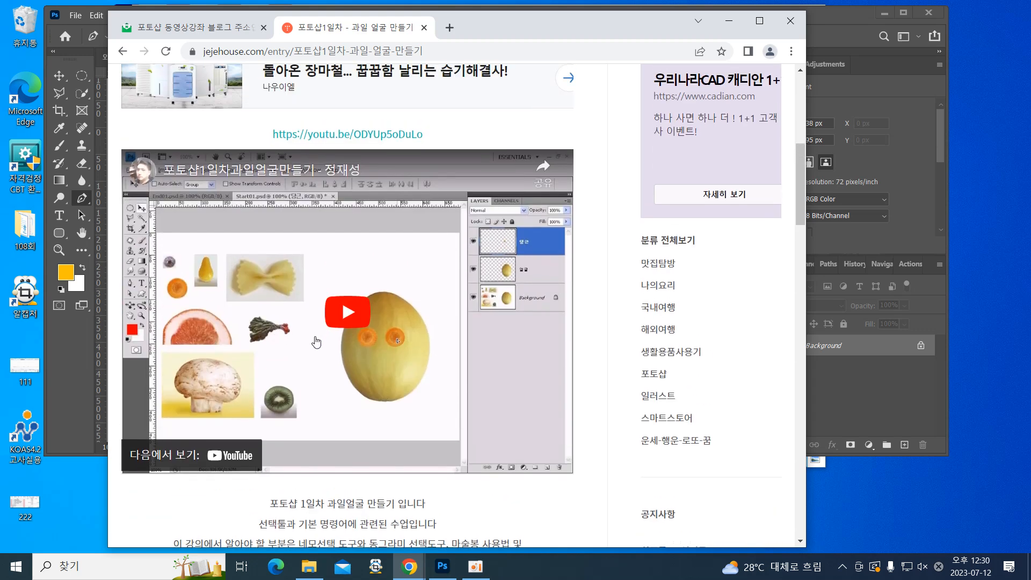
{"action": "left_click", "coordinate": [123, 52]}
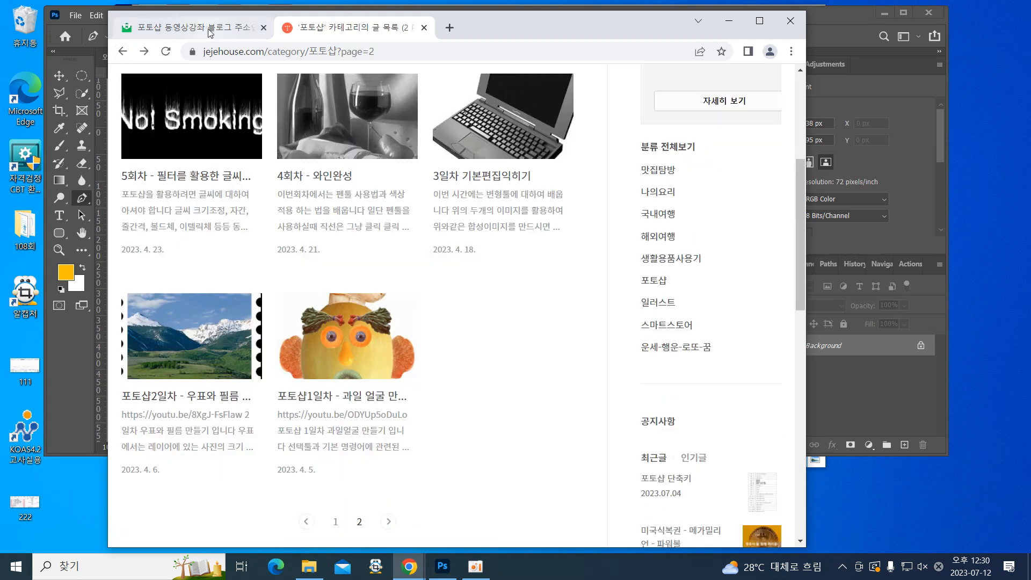
Return to the Naver sent mailbox, open the 포토샵 동영상강좌 링크입니다 e-mail and review its lesson links
{"action": "left_click", "coordinate": [188, 27]}
{"action": "left_click", "coordinate": [122, 51]}
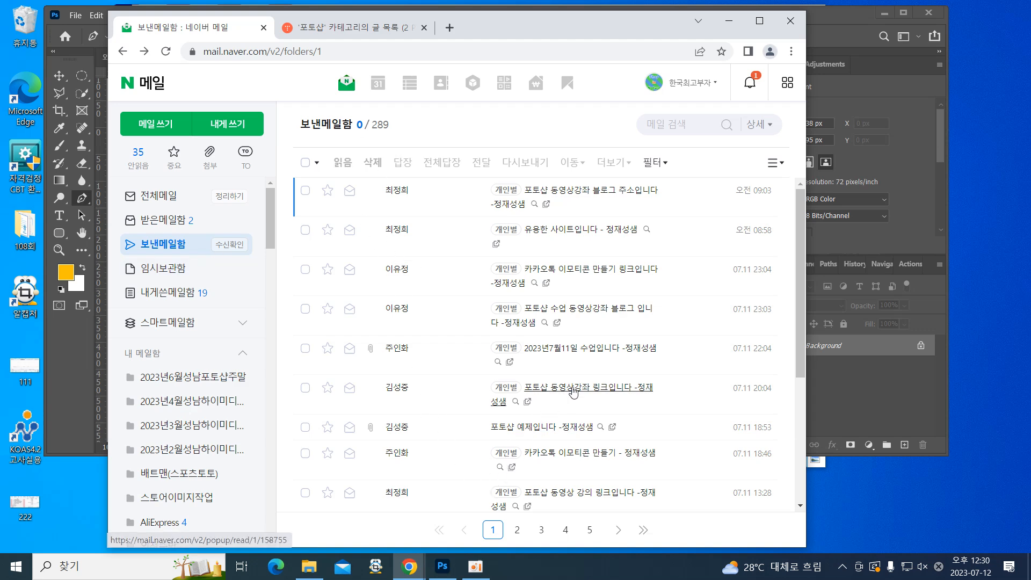
{"action": "left_click", "coordinate": [574, 392]}
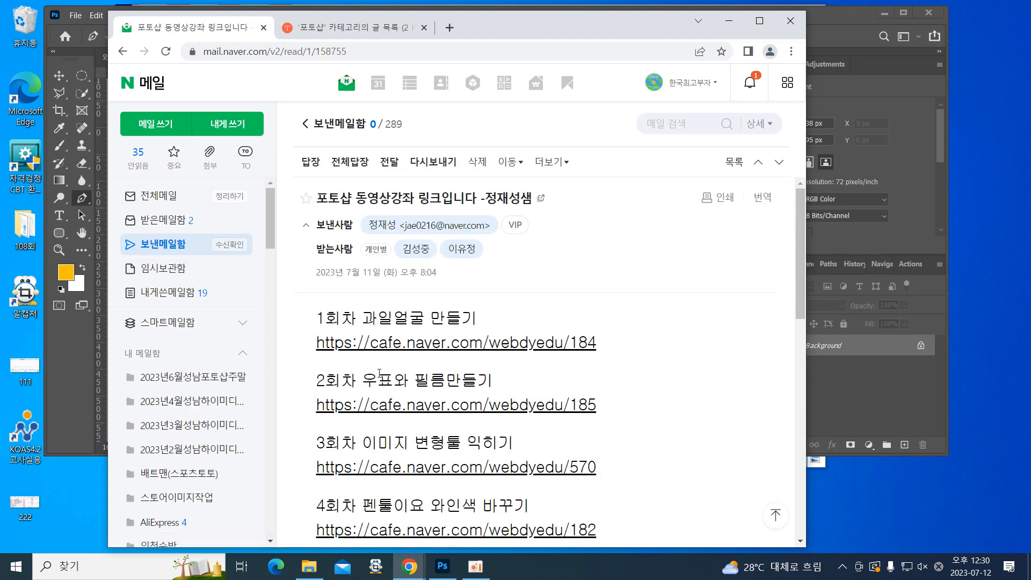
{"action": "scroll", "coordinate": [374, 387], "scroll_direction": "down", "scroll_amount": 3}
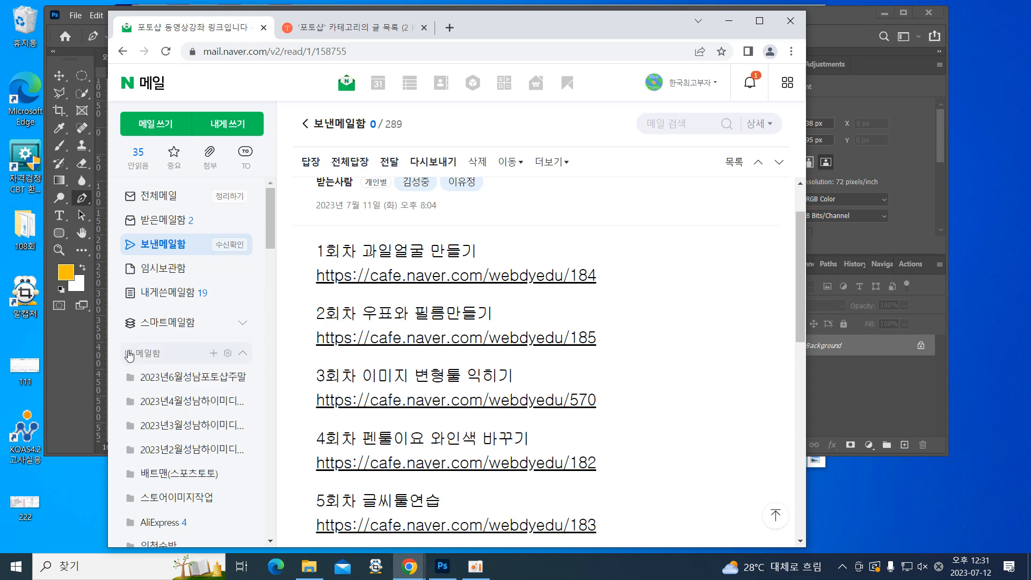
Switch back to Photoshop and start a Pen path in 와인.psd with two corner anchors up the left edge of the bottle's foil cap
{"action": "left_click_drag", "start_coordinate": [529, 27], "coordinate": [0, 210]}
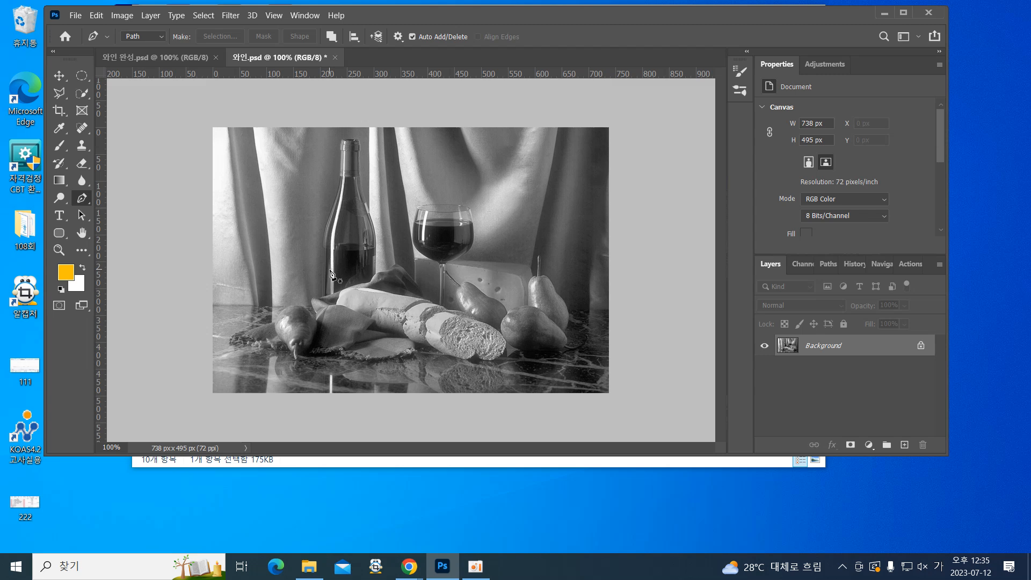
{"action": "key", "text": "ctrl+s"}
{"action": "key", "text": "ctrl+plus"}
{"action": "key", "text": "ctrl+plus"}
{"action": "key", "text": "ctrl+plus"}
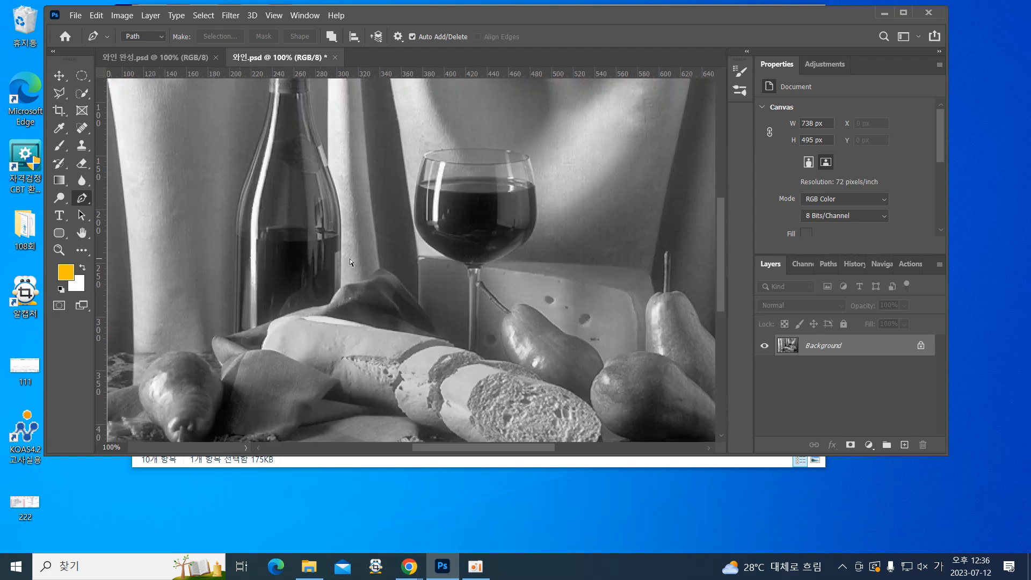
{"action": "key", "text": "ctrl+plus"}
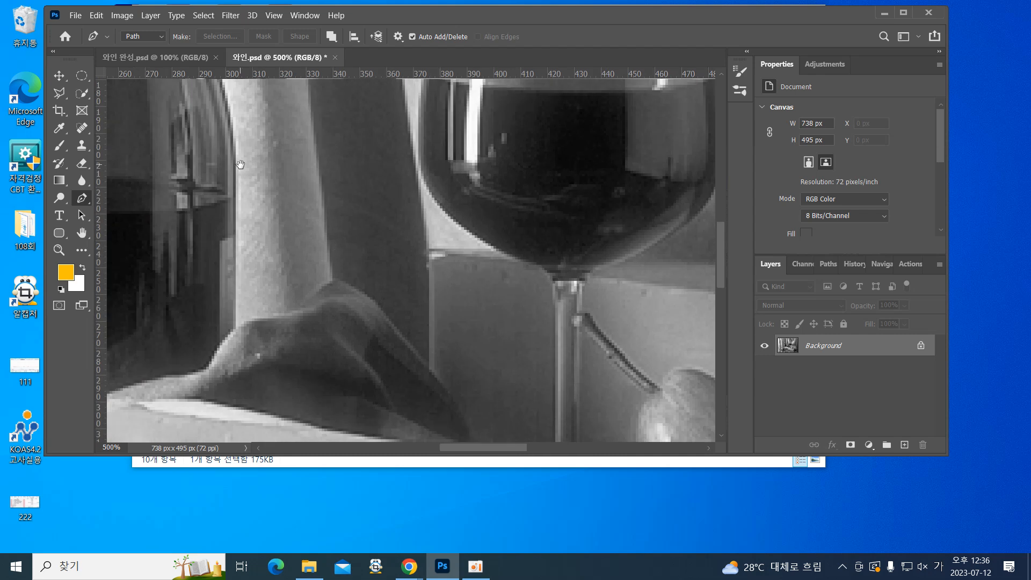
{"action": "left_click_drag", "start_coordinate": [215, 131], "coordinate": [371, 425]}
{"action": "left_click_drag", "start_coordinate": [355, 322], "coordinate": [377, 314]}
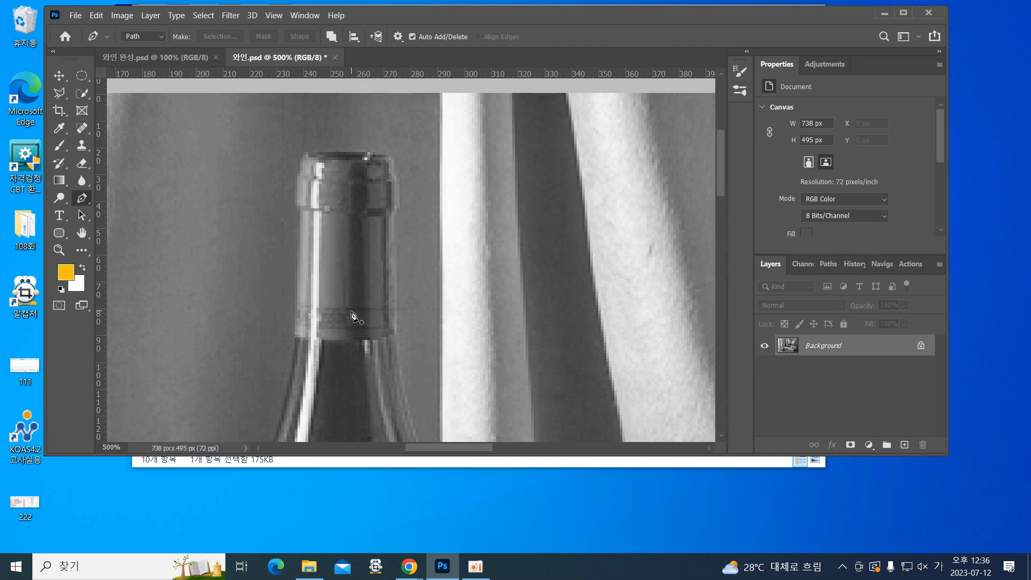
{"action": "left_click", "coordinate": [291, 338]}
{"action": "left_click", "coordinate": [300, 209]}
Try curved anchor points at the upper left of the bottle cap's rim, and undo them back to the second anchor
{"action": "left_click", "coordinate": [297, 171]}
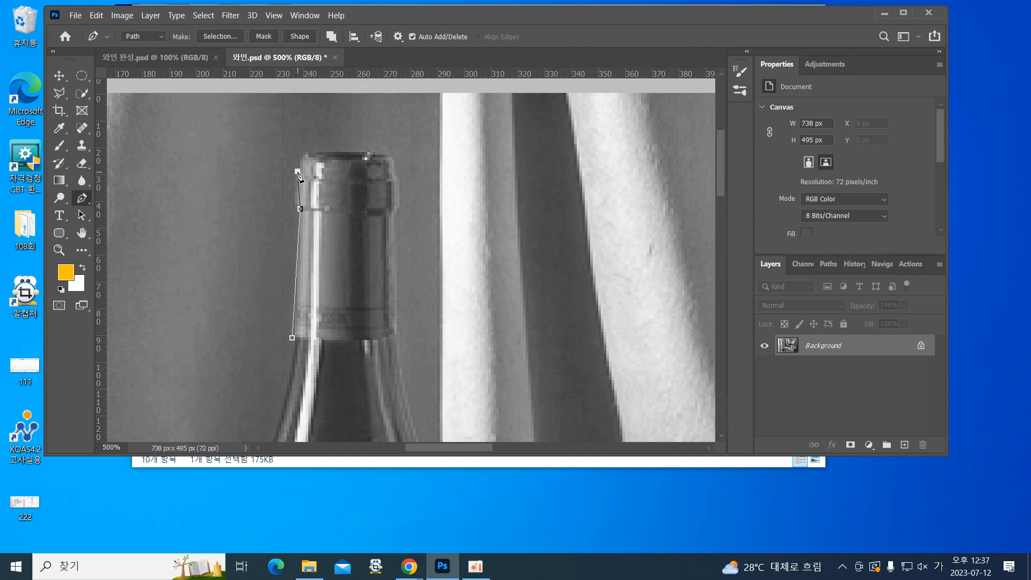
{"action": "left_click_drag", "start_coordinate": [298, 171], "coordinate": [305, 158]}
{"action": "key", "text": "ctrl+plus"}
{"action": "key", "text": "ctrl+plus"}
{"action": "key", "text": "ctrl+plus"}
{"action": "key", "text": "ctrl+plus"}
{"action": "key", "text": "space"}
{"action": "left_click_drag", "start_coordinate": [283, 260], "coordinate": [311, 379]}
{"action": "left_click_drag", "start_coordinate": [293, 310], "coordinate": [368, 473]}
{"action": "left_click_drag", "start_coordinate": [318, 271], "coordinate": [315, 219]}
{"action": "key", "text": "ctrl+z"}
{"action": "key", "text": "ctrl+z"}
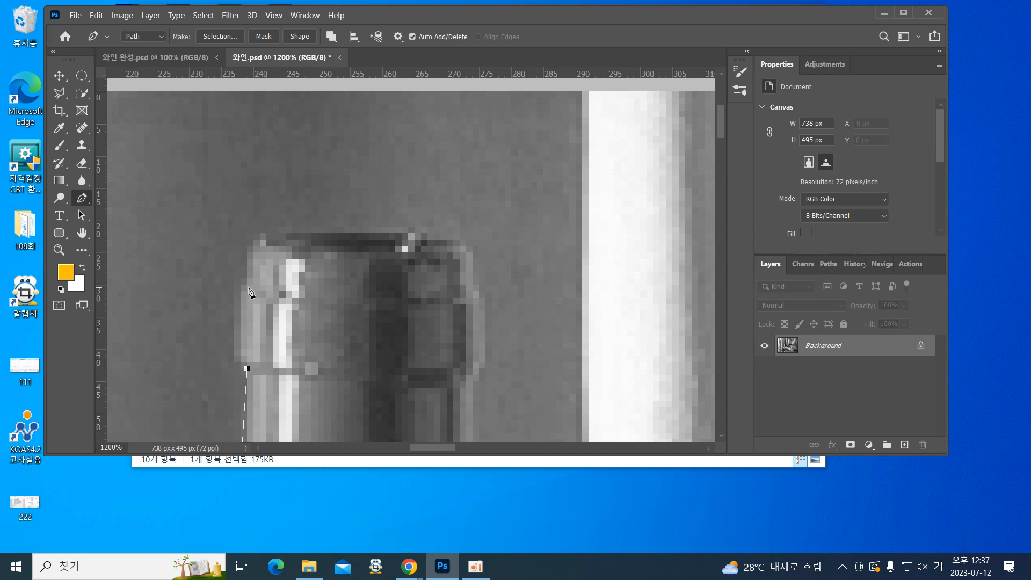
Add a curved anchor following the rim's left bulge and remove its outgoing direction handle
{"action": "left_click_drag", "start_coordinate": [246, 285], "coordinate": [275, 246]}
{"action": "left_click_drag", "start_coordinate": [274, 244], "coordinate": [276, 244]}
{"action": "key", "text": "alt"}
{"action": "left_click", "coordinate": [248, 288], "text": "alt"}
Try a corner anchor at the cap's top-left corner and a curved anchor across its top edge, and undo both
{"action": "left_click", "coordinate": [247, 235]}
{"action": "left_click", "coordinate": [478, 241]}
{"action": "left_click_drag", "start_coordinate": [478, 241], "coordinate": [570, 261]}
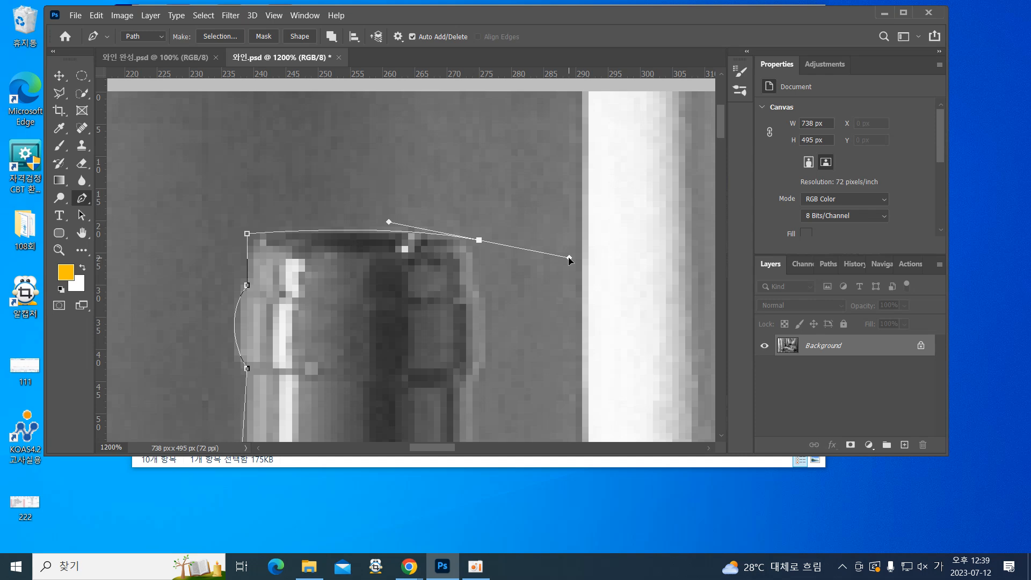
{"action": "mouse_move", "coordinate": [570, 261]}
{"action": "left_mouse_down"}
{"action": "mouse_move", "coordinate": [542, 248]}
{"action": "mouse_move", "coordinate": [576, 257]}
{"action": "left_mouse_up"}
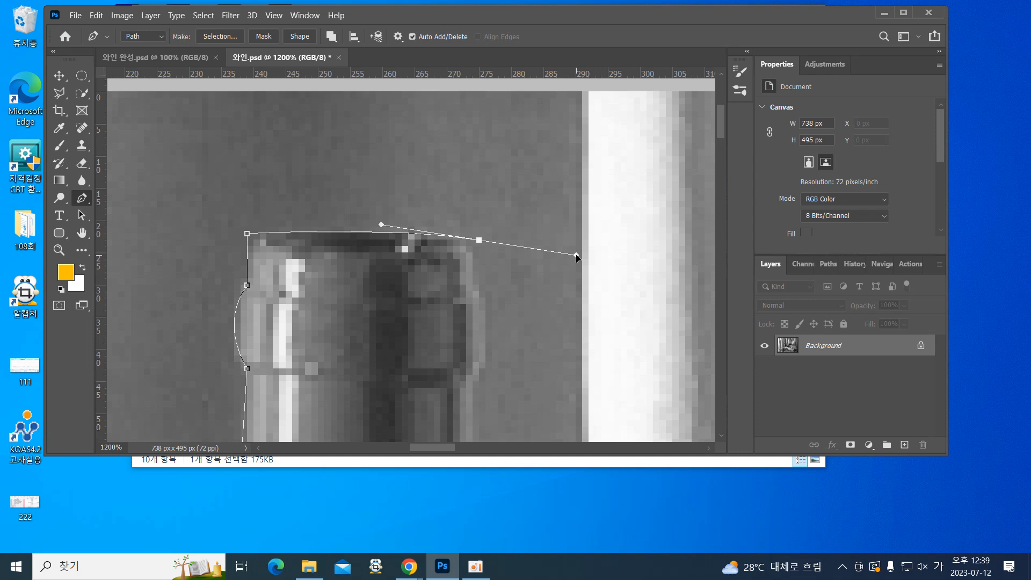
{"action": "left_click_drag", "start_coordinate": [576, 258], "coordinate": [576, 258]}
{"action": "key", "text": "ctrl+z"}
{"action": "key", "text": "ctrl+z"}
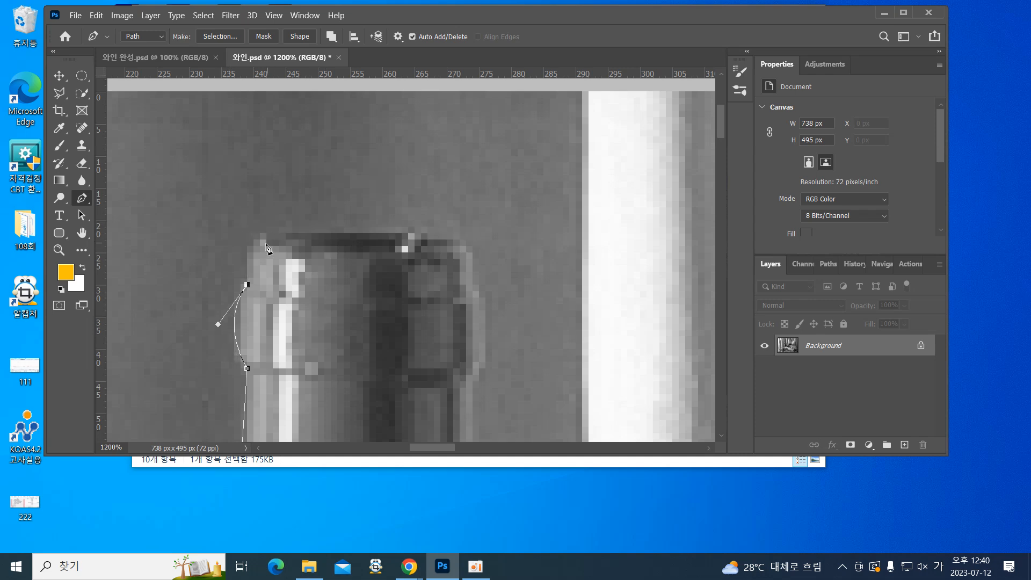
Place a corner anchor at the cap's top-left corner and curve the path across to its top-right corner, removing the outgoing handle
{"action": "left_click", "coordinate": [247, 246]}
{"action": "left_click_drag", "start_coordinate": [472, 247], "coordinate": [569, 273]}
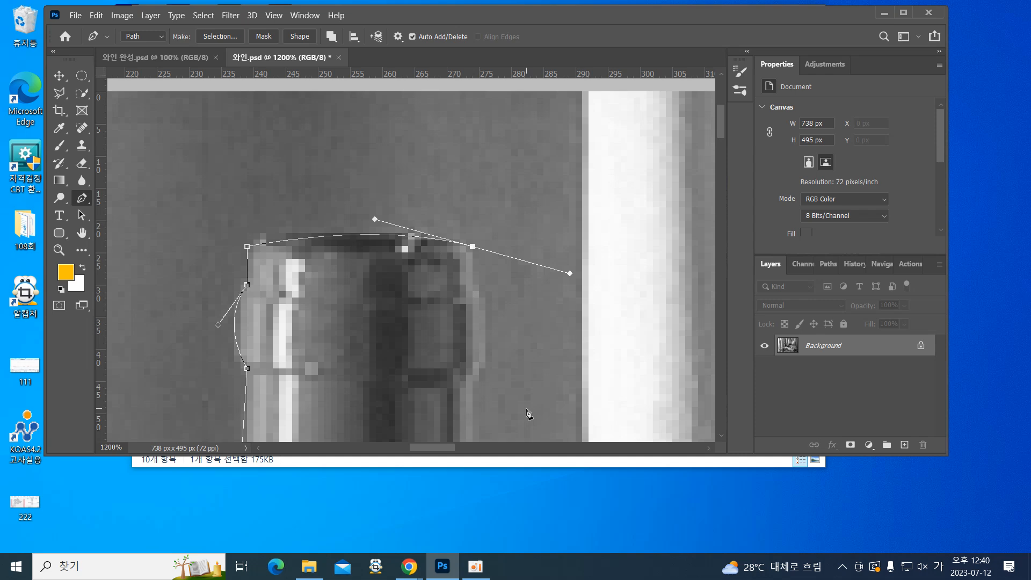
{"action": "left_click", "coordinate": [473, 248], "text": "alt"}
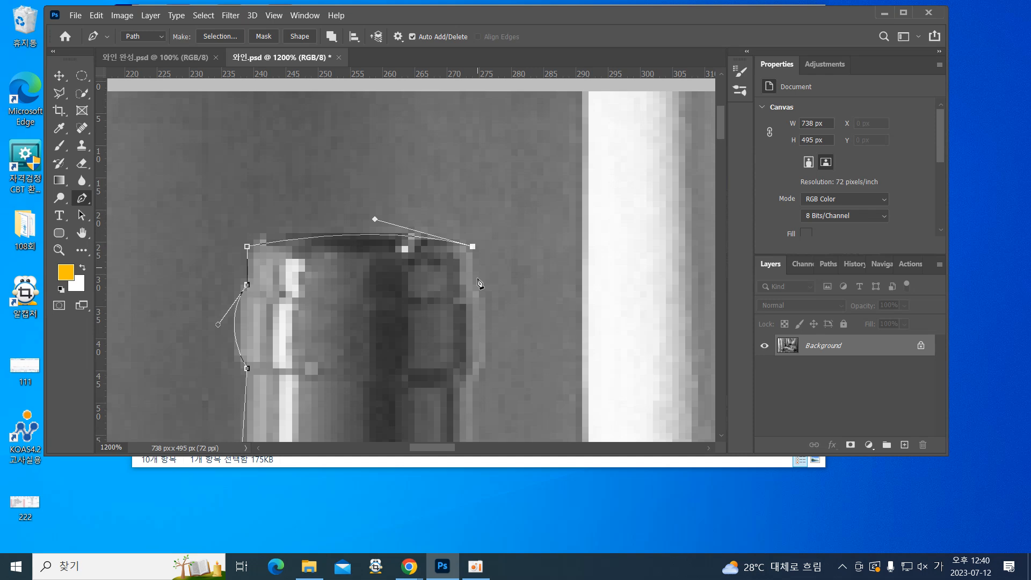
Continue the path down the cap's right side with a corner anchor and a curved bulge, and remove the bulge's outgoing handle
{"action": "scroll", "coordinate": [476, 284], "scroll_direction": "down", "scroll_amount": 1}
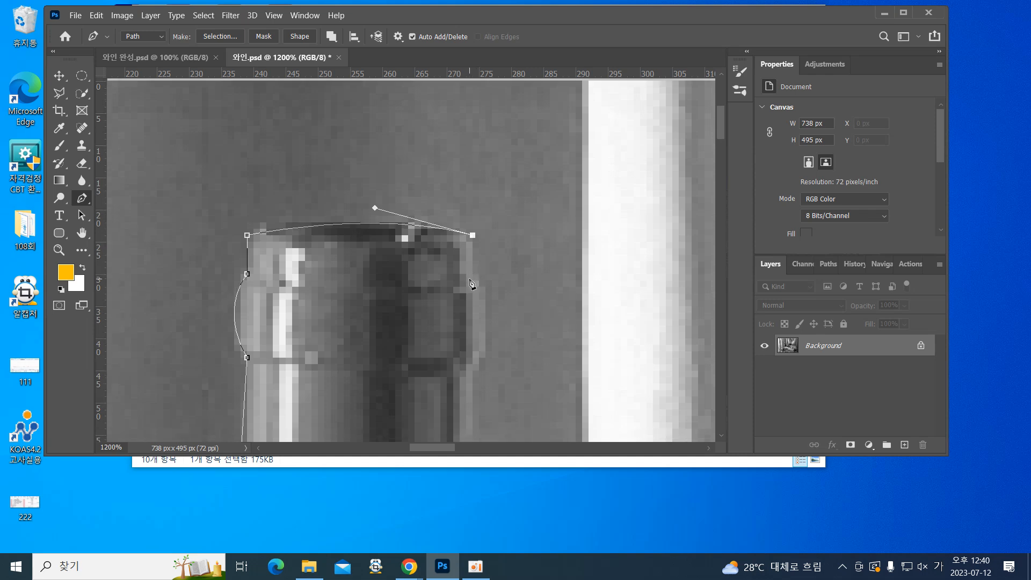
{"action": "left_click", "coordinate": [472, 280]}
{"action": "left_click", "coordinate": [472, 370]}
{"action": "left_click_drag", "start_coordinate": [473, 370], "coordinate": [450, 418]}
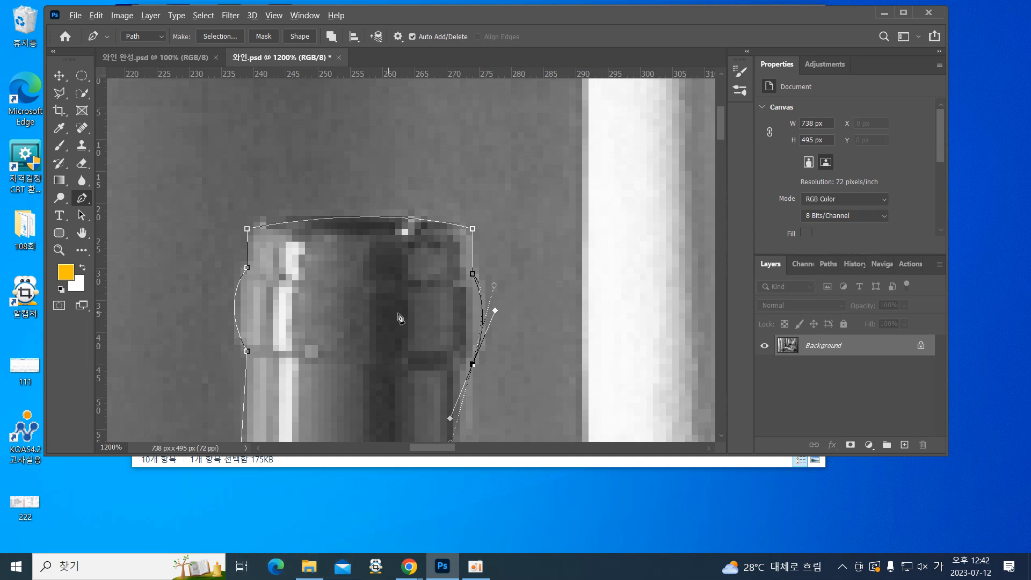
{"action": "left_click", "coordinate": [472, 366], "text": "alt"}
Extend the path straight down to a corner anchor at the foil cap's lower-right corner
{"action": "left_click_drag", "start_coordinate": [470, 373], "coordinate": [461, 238]}
{"action": "left_click_drag", "start_coordinate": [456, 290], "coordinate": [442, 210]}
{"action": "left_click_drag", "start_coordinate": [427, 263], "coordinate": [428, 211]}
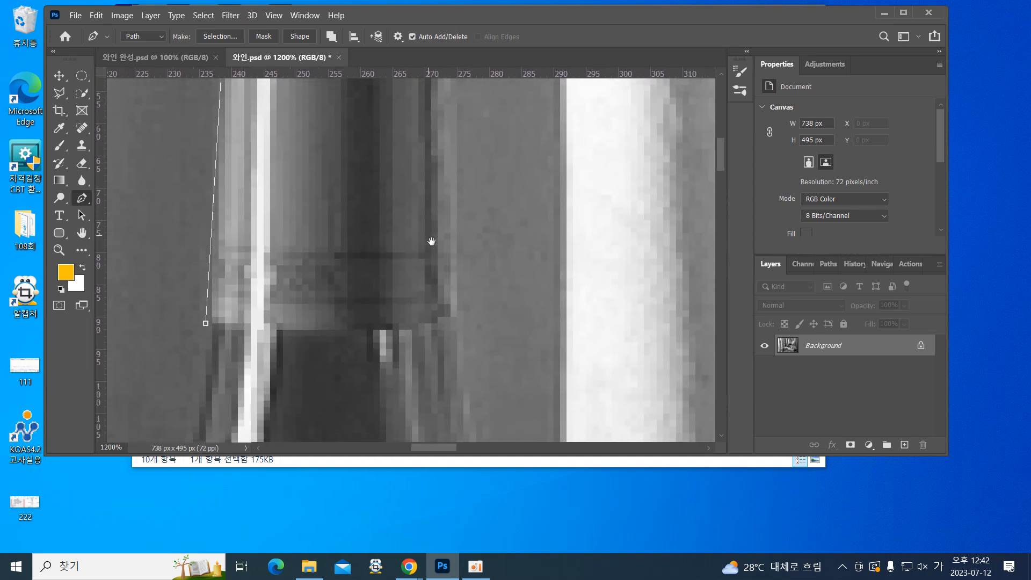
{"action": "left_click", "coordinate": [450, 316]}
Close the path at its starting anchor with a curve along the cap's lower edge, and convert it to a selection
{"action": "key", "text": "ctrl+minus"}
{"action": "key", "text": "ctrl+minus"}
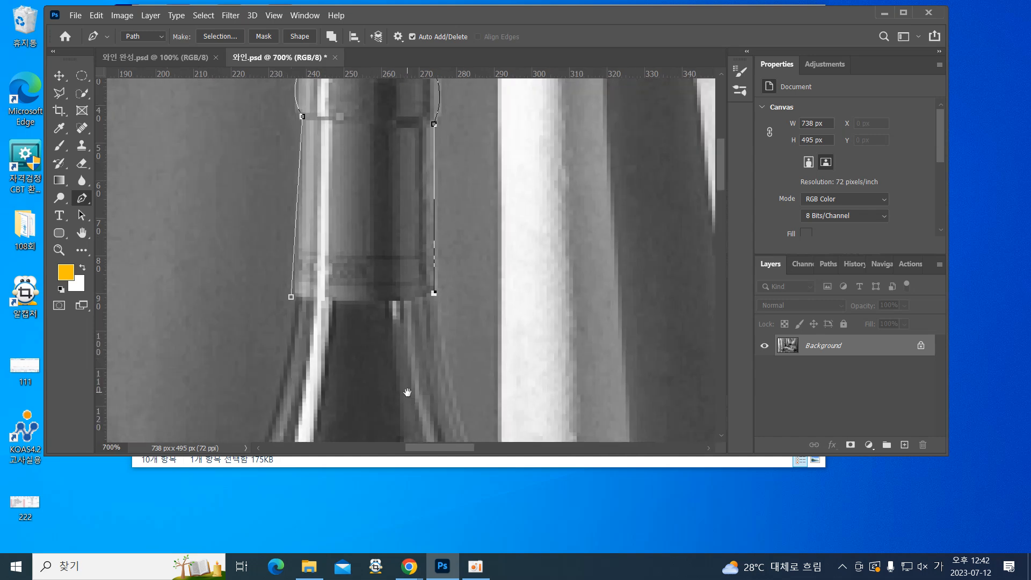
{"action": "left_click_drag", "start_coordinate": [353, 295], "coordinate": [357, 341]}
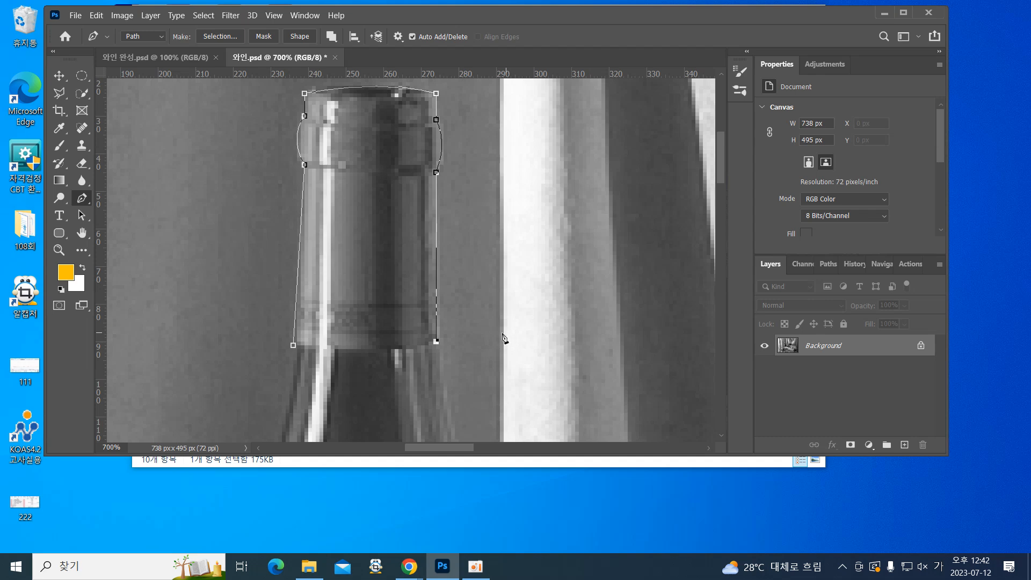
{"action": "left_click", "coordinate": [294, 345]}
{"action": "left_click_drag", "start_coordinate": [294, 346], "coordinate": [209, 330]}
{"action": "left_click_drag", "start_coordinate": [210, 329], "coordinate": [207, 330]}
{"action": "key", "text": "ctrl+Return"}
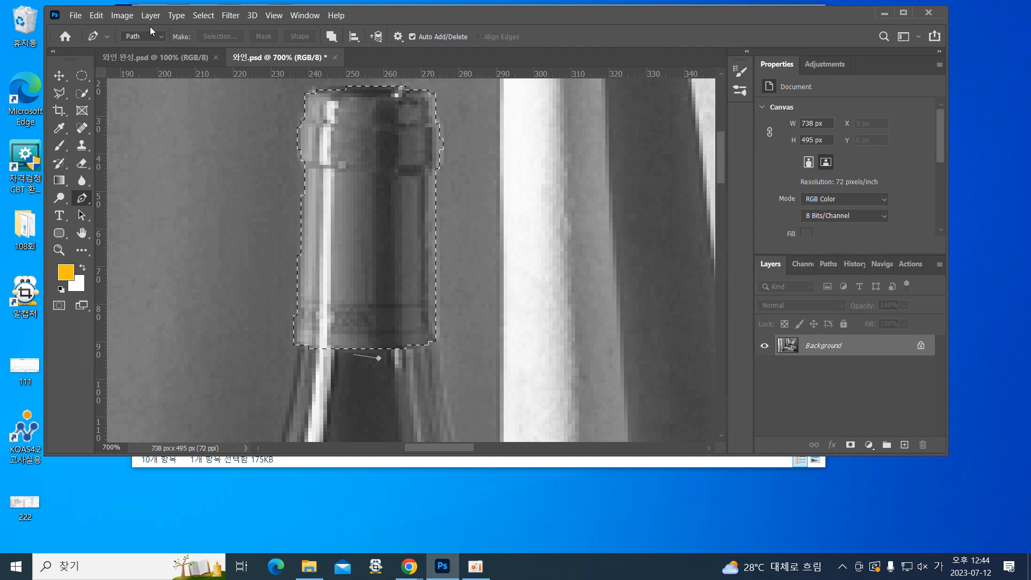
Colorize the selected bottle cap red using Hue/Saturation with hue 0 and saturation 50
{"action": "left_click", "coordinate": [122, 16]}
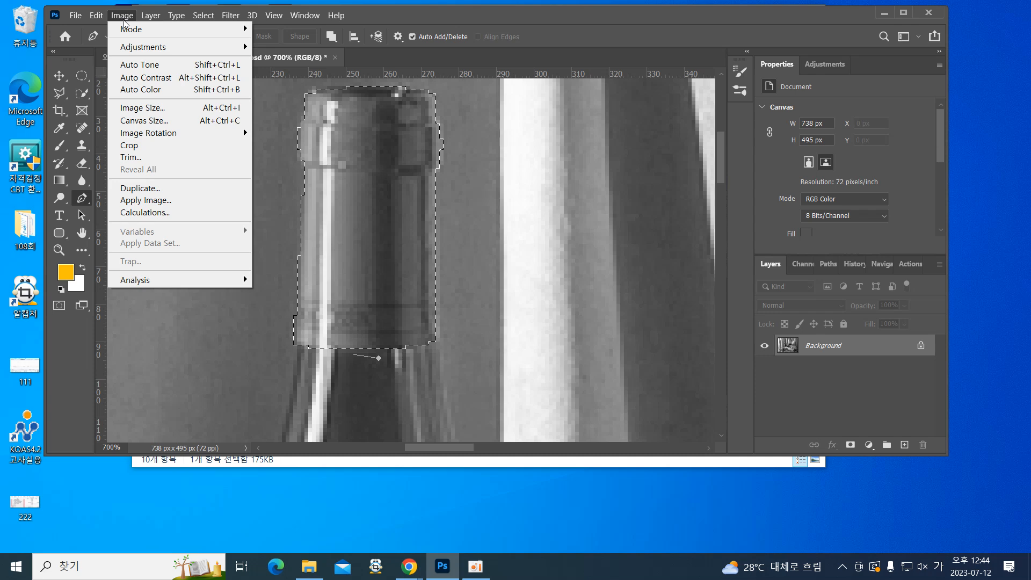
{"action": "mouse_move", "coordinate": [136, 51]}
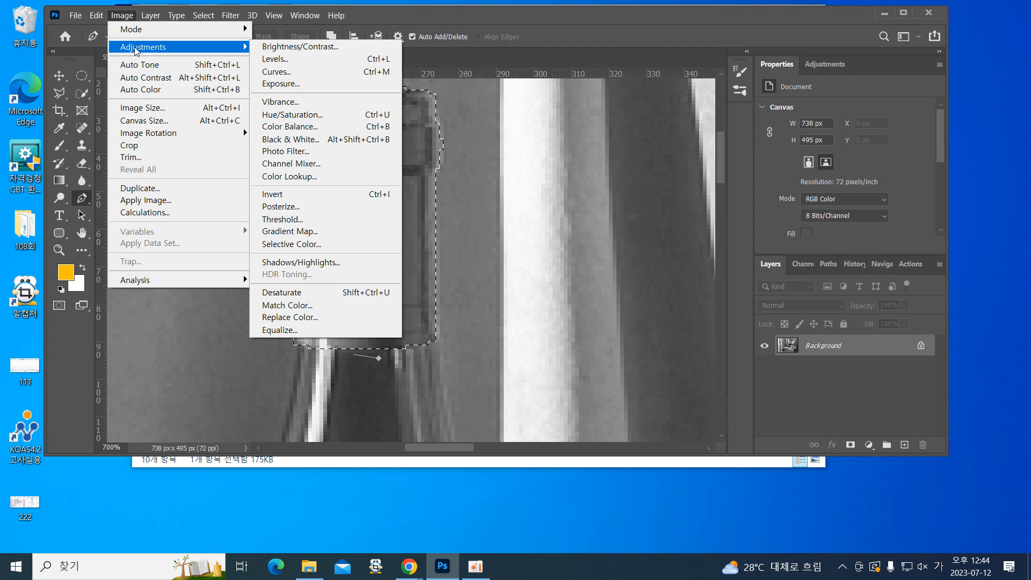
{"action": "left_click", "coordinate": [301, 116]}
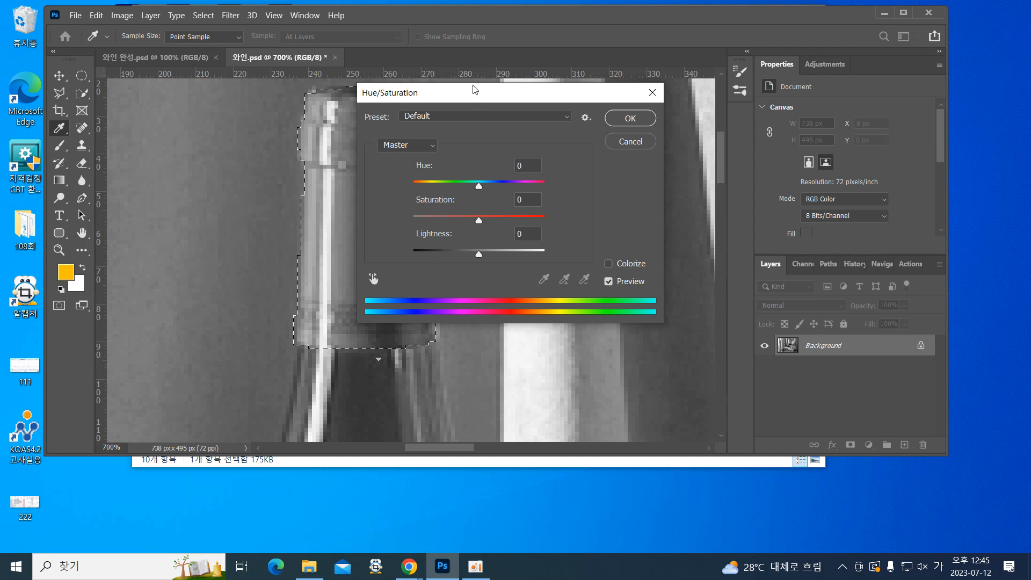
{"action": "left_click_drag", "start_coordinate": [473, 92], "coordinate": [628, 90]}
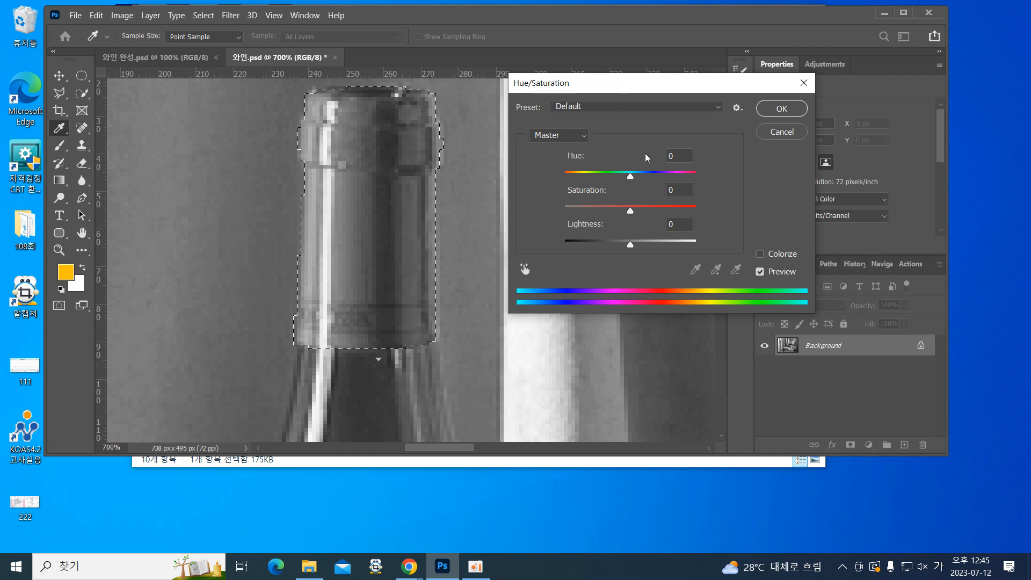
{"action": "mouse_move", "coordinate": [630, 177]}
{"action": "left_mouse_down"}
{"action": "mouse_move", "coordinate": [649, 178]}
{"action": "mouse_move", "coordinate": [627, 175]}
{"action": "left_mouse_up"}
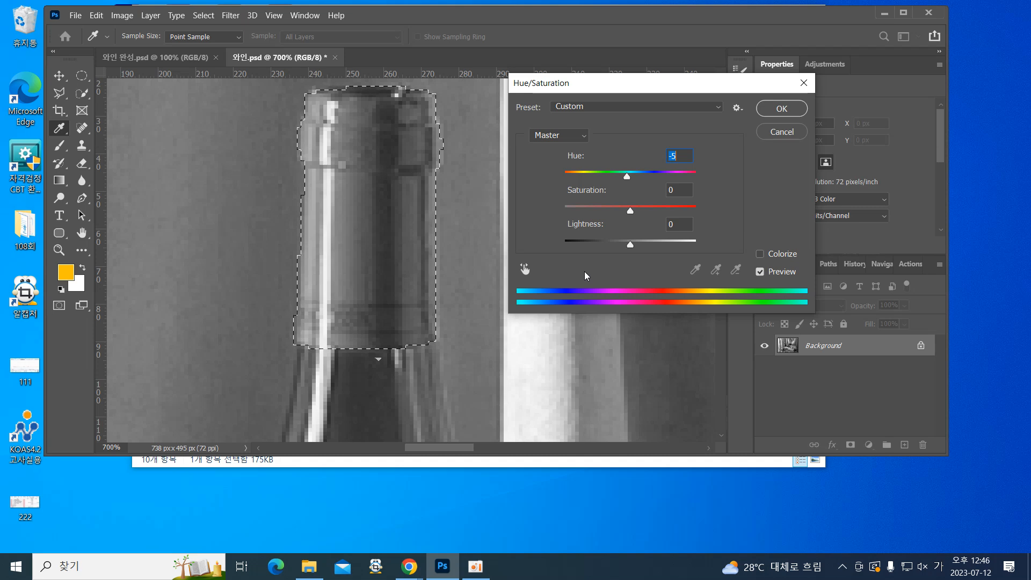
{"action": "left_click", "coordinate": [760, 254]}
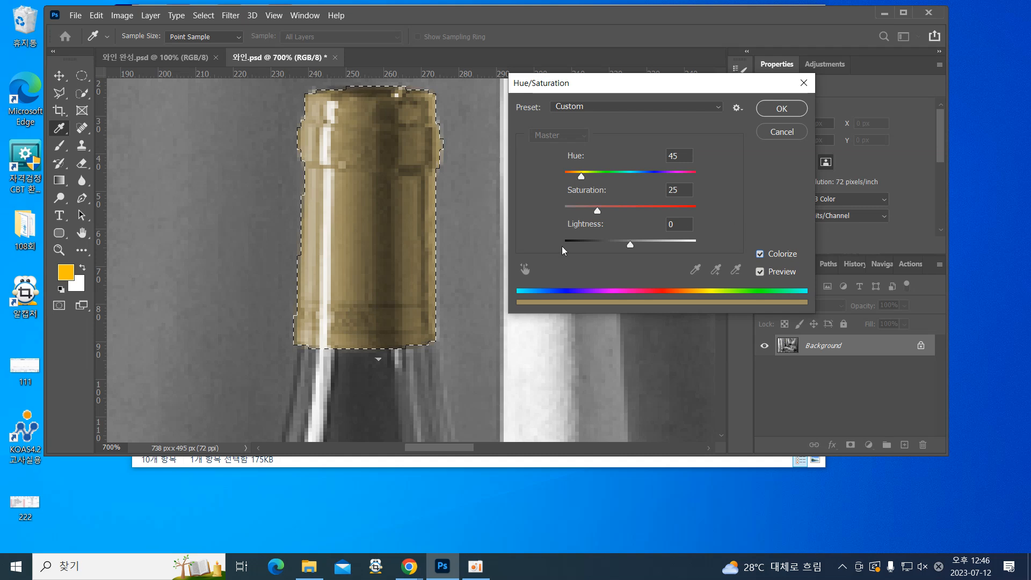
{"action": "left_click", "coordinate": [627, 209]}
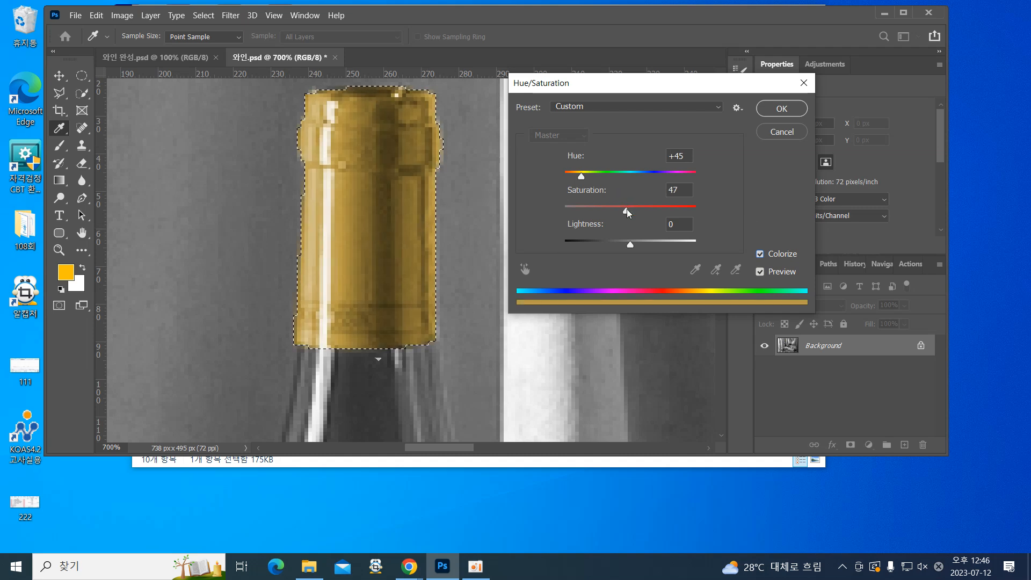
{"action": "left_click_drag", "start_coordinate": [627, 210], "coordinate": [630, 211]}
{"action": "left_click_drag", "start_coordinate": [581, 177], "coordinate": [564, 192]}
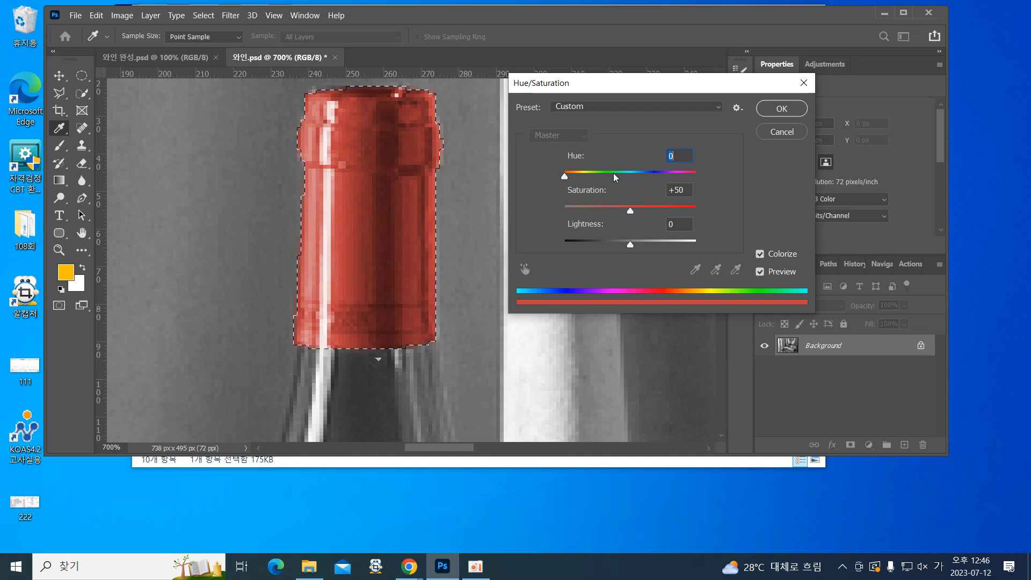
{"action": "left_click", "coordinate": [775, 109]}
{"action": "key", "text": "p"}
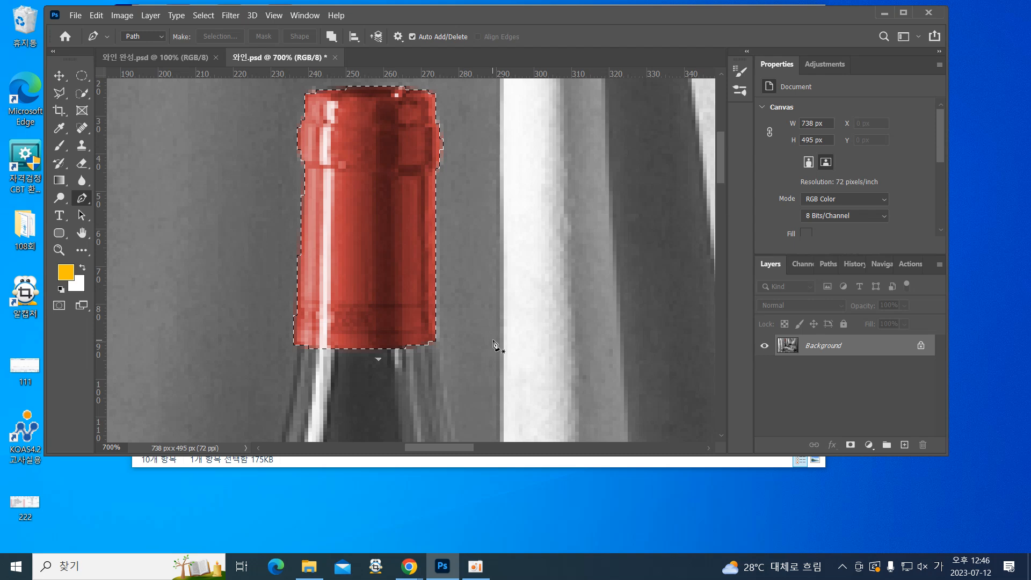
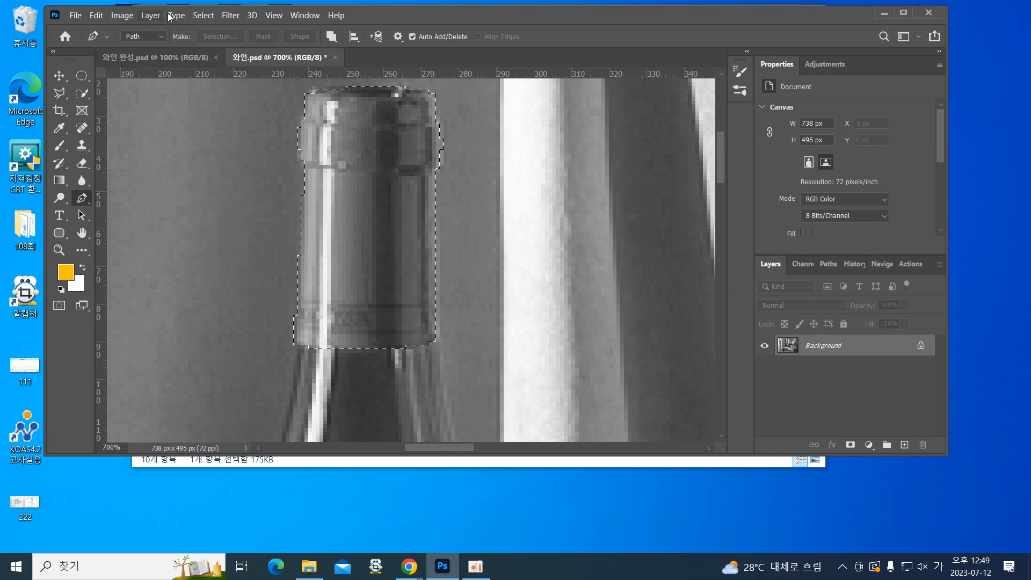
Add a Hue/Saturation adjustment layer from the bottle cap selection, keeping the default layer options
{"action": "left_click", "coordinate": [152, 18]}
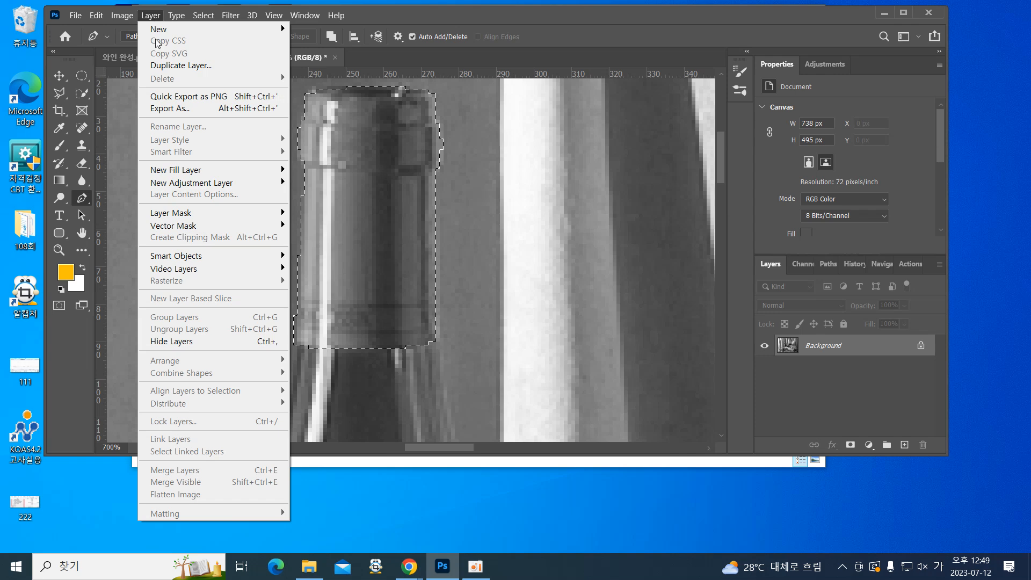
{"action": "mouse_move", "coordinate": [185, 187]}
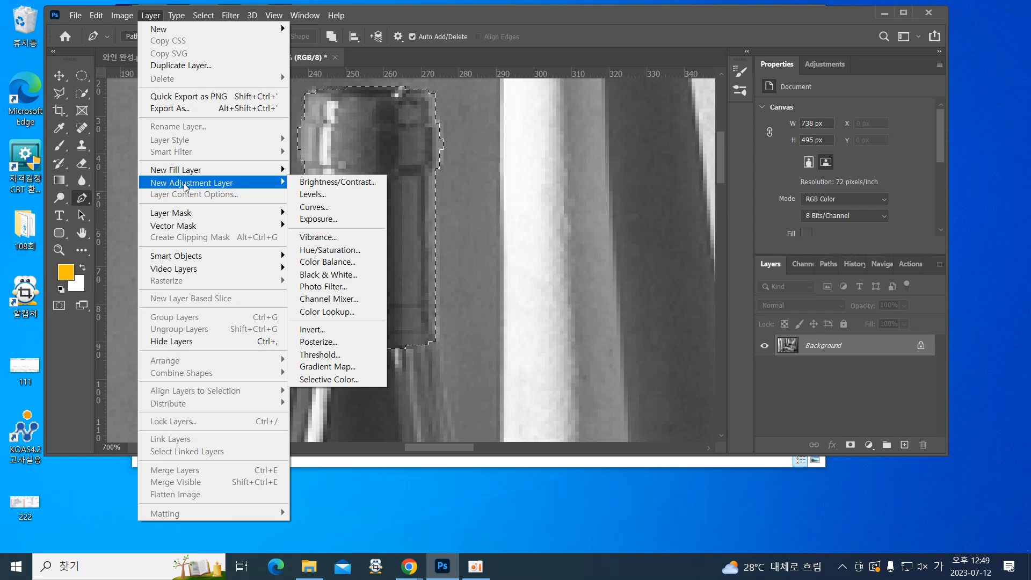
{"action": "left_click", "coordinate": [324, 250]}
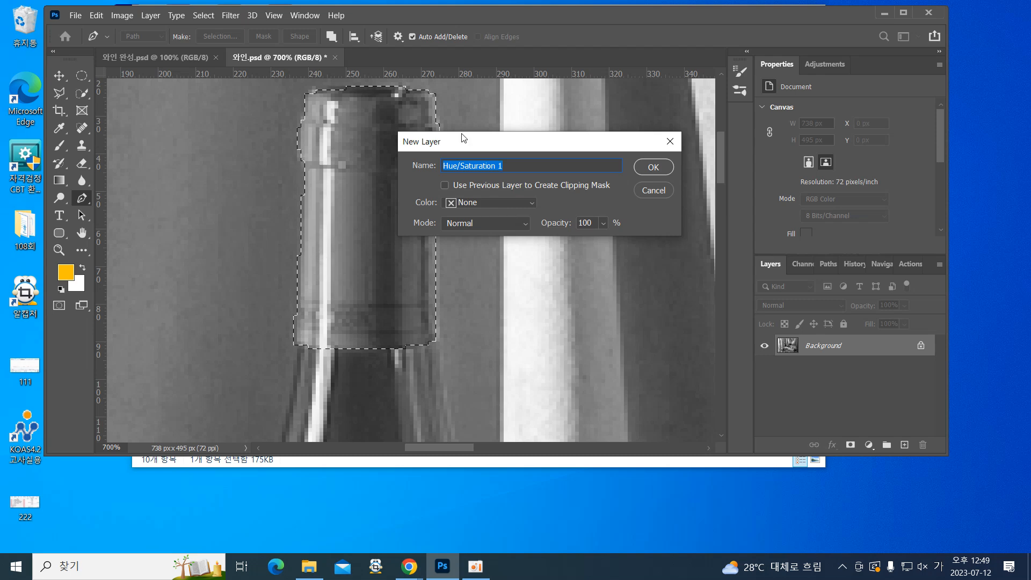
{"action": "left_click", "coordinate": [652, 167]}
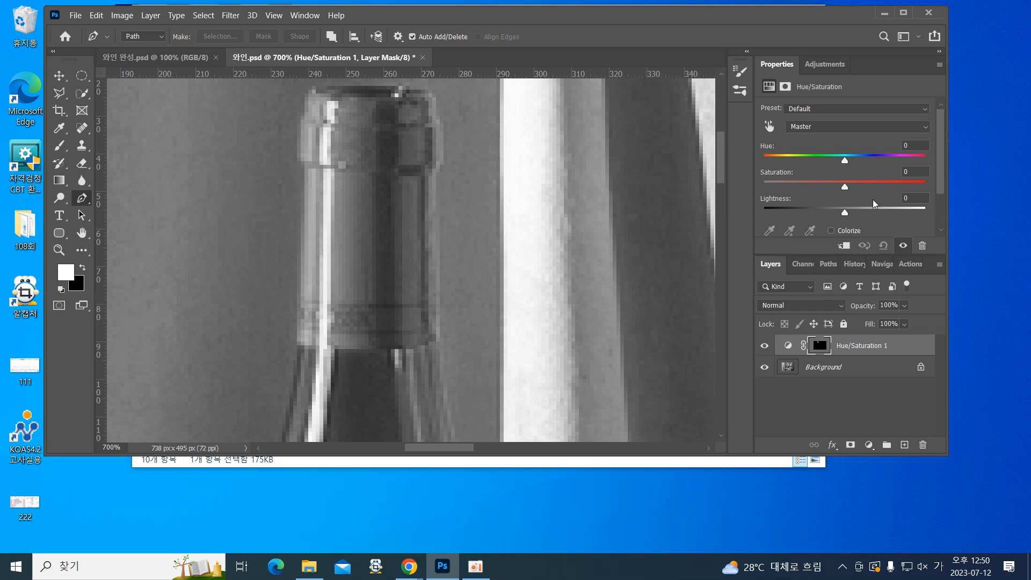
Enable Colorize on the cap's Hue/Saturation adjustment layer and set saturation to 50 and hue to 0
{"action": "scroll", "coordinate": [868, 209], "scroll_direction": "down", "scroll_amount": 3}
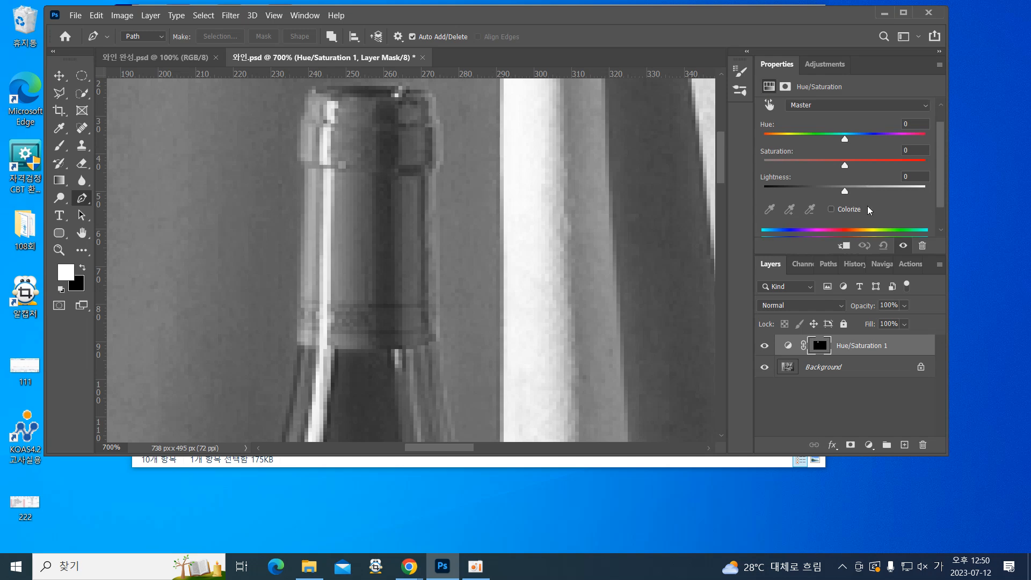
{"action": "scroll", "coordinate": [869, 208], "scroll_direction": "down", "scroll_amount": 1}
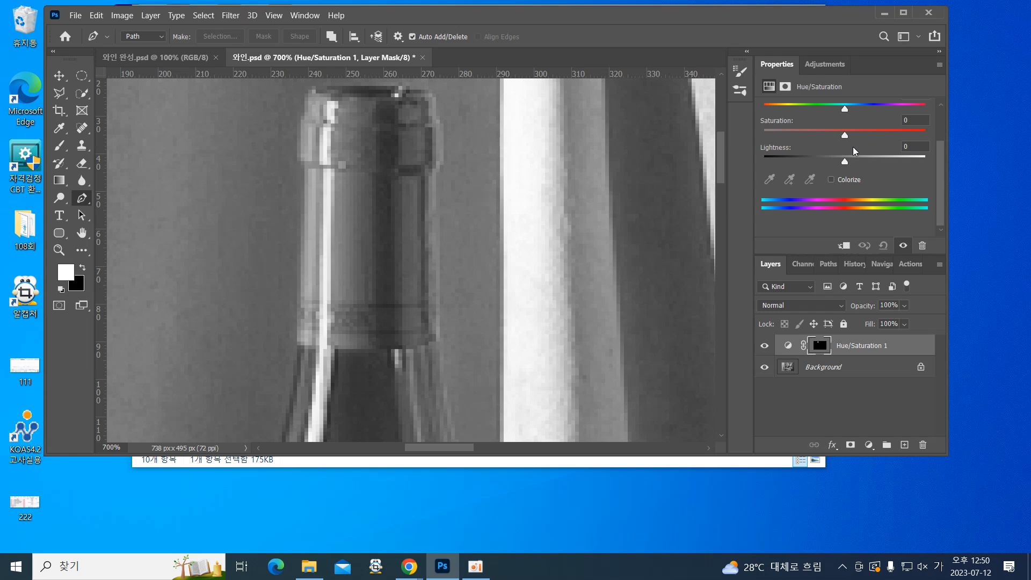
{"action": "left_click", "coordinate": [842, 178]}
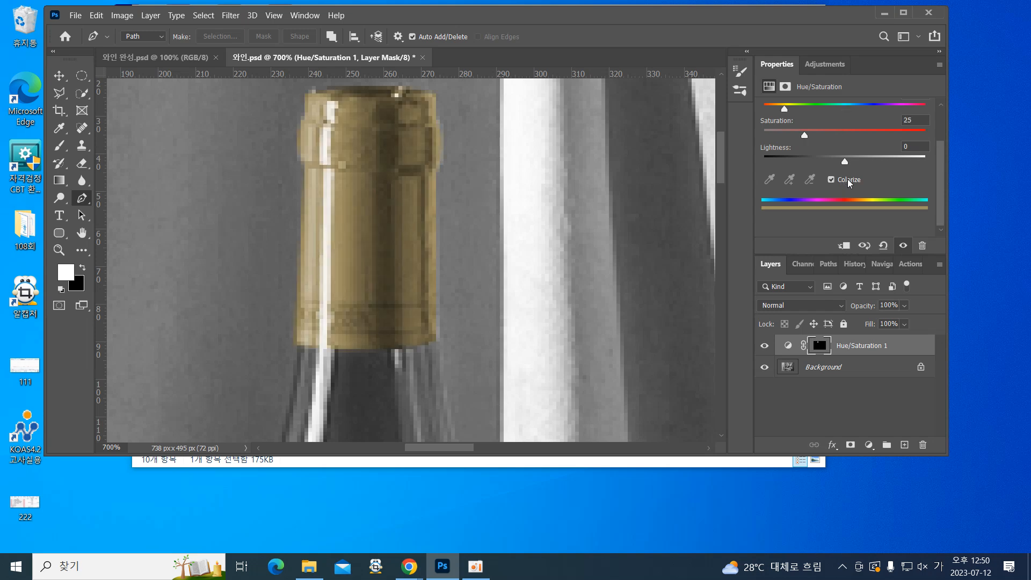
{"action": "scroll", "coordinate": [847, 179], "scroll_direction": "up", "scroll_amount": 1}
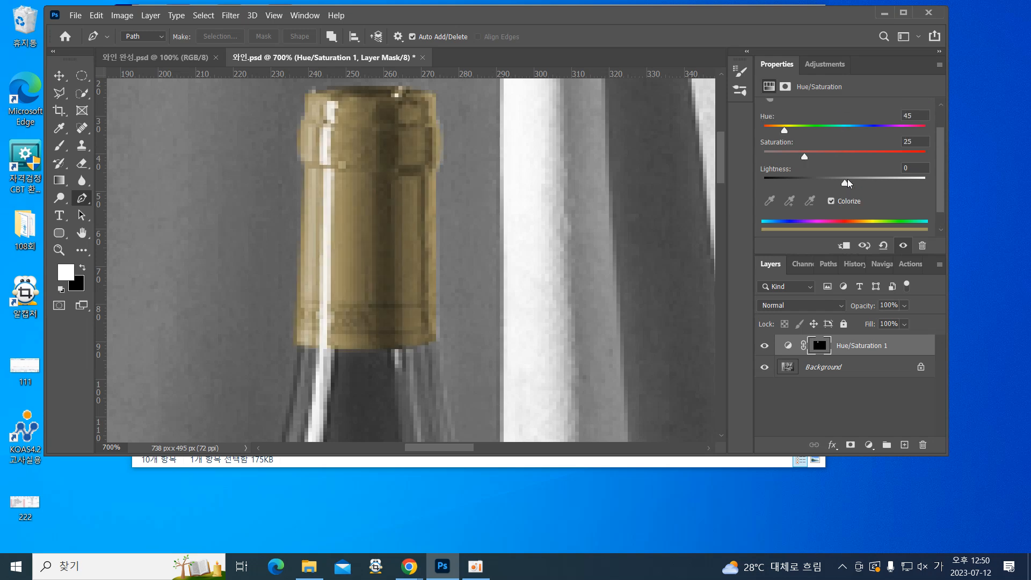
{"action": "left_click", "coordinate": [912, 141]}
{"action": "type", "text": "50"}
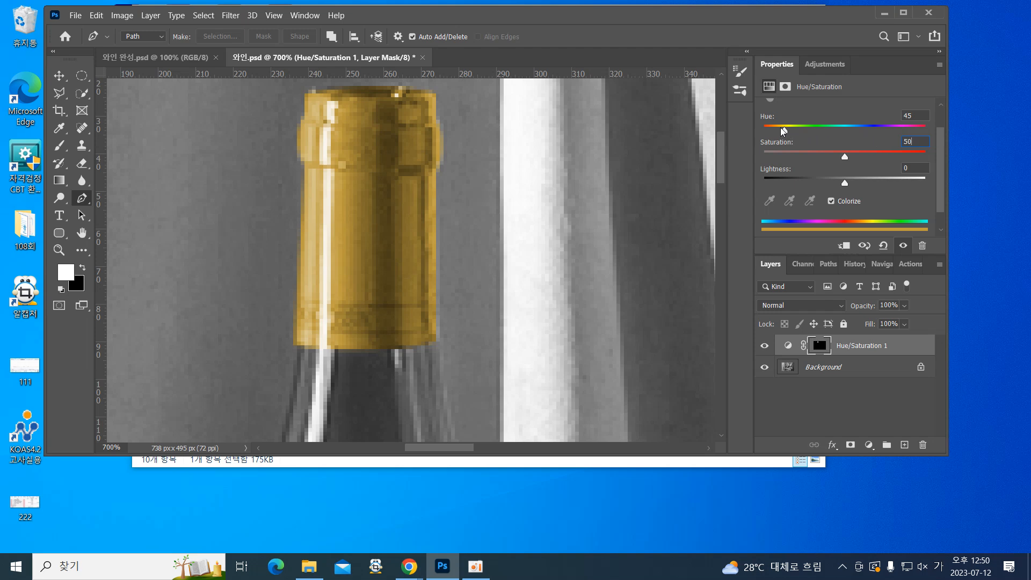
{"action": "left_click_drag", "start_coordinate": [783, 130], "coordinate": [745, 135]}
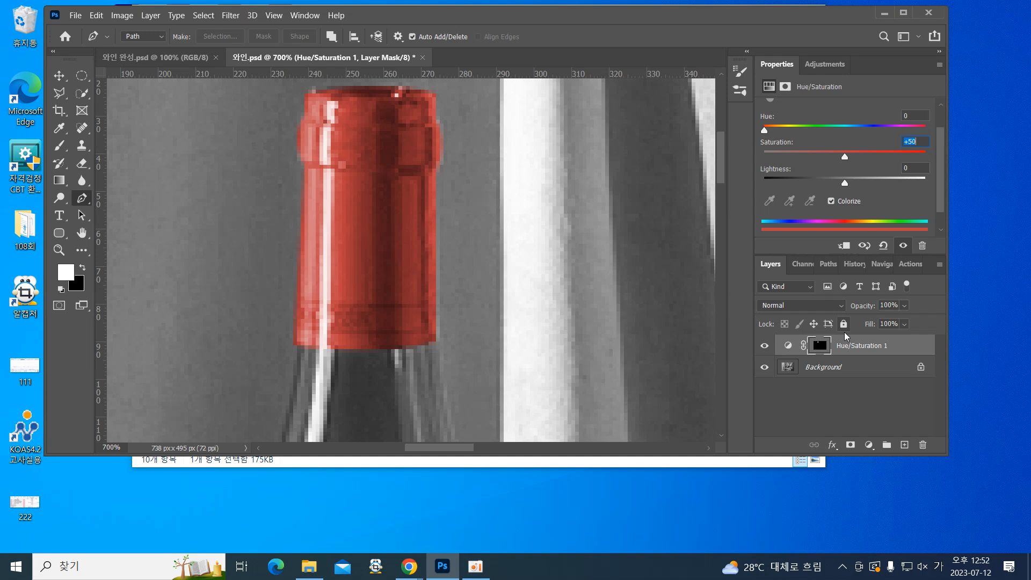
Activate the Brush Tool for the adjustment layer's mask and check its size and hardness options
{"action": "key", "text": "ctrl+minus"}
{"action": "key", "text": "ctrl+minus"}
{"action": "key", "text": "ctrl+minus"}
{"action": "key", "text": "ctrl+minus"}
{"action": "key", "text": "ctrl+minus"}
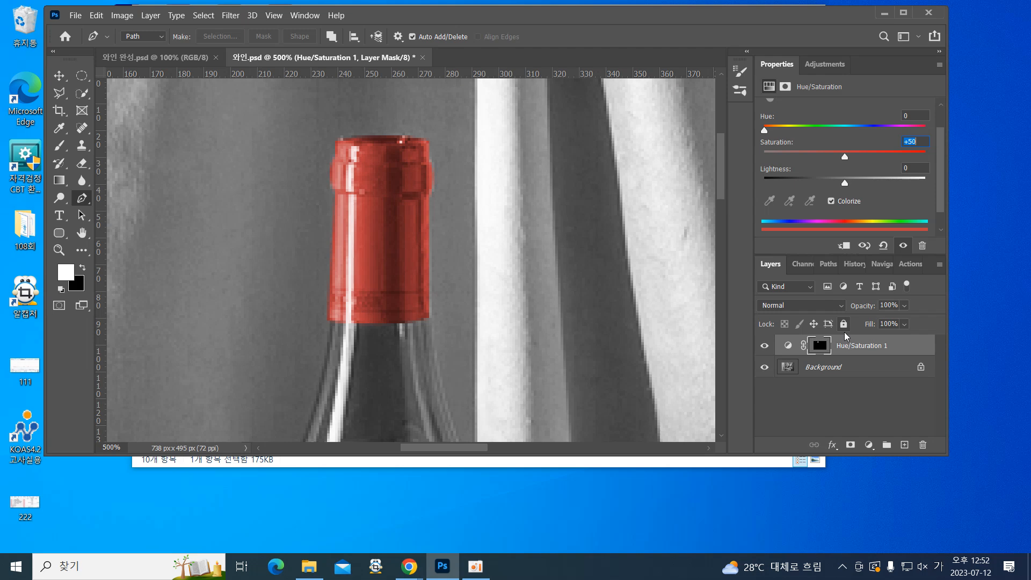
{"action": "key", "text": "ctrl+minus"}
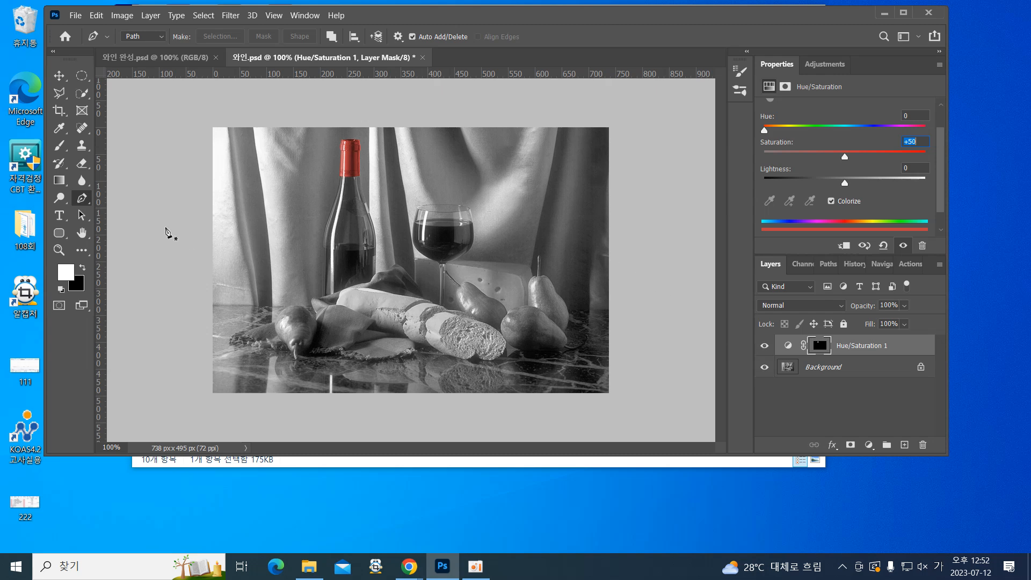
{"action": "left_click", "coordinate": [59, 145]}
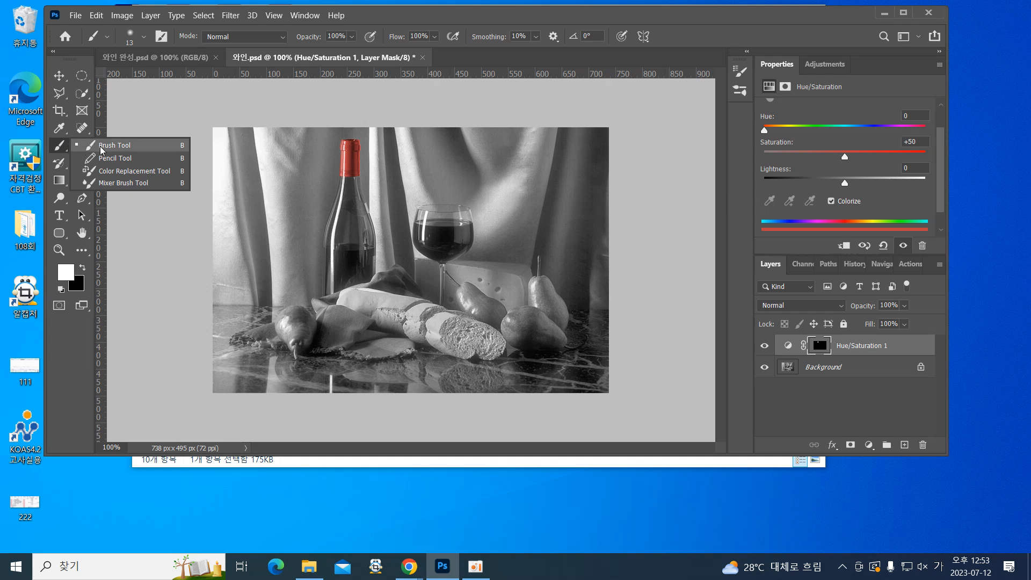
{"action": "left_click", "coordinate": [102, 150]}
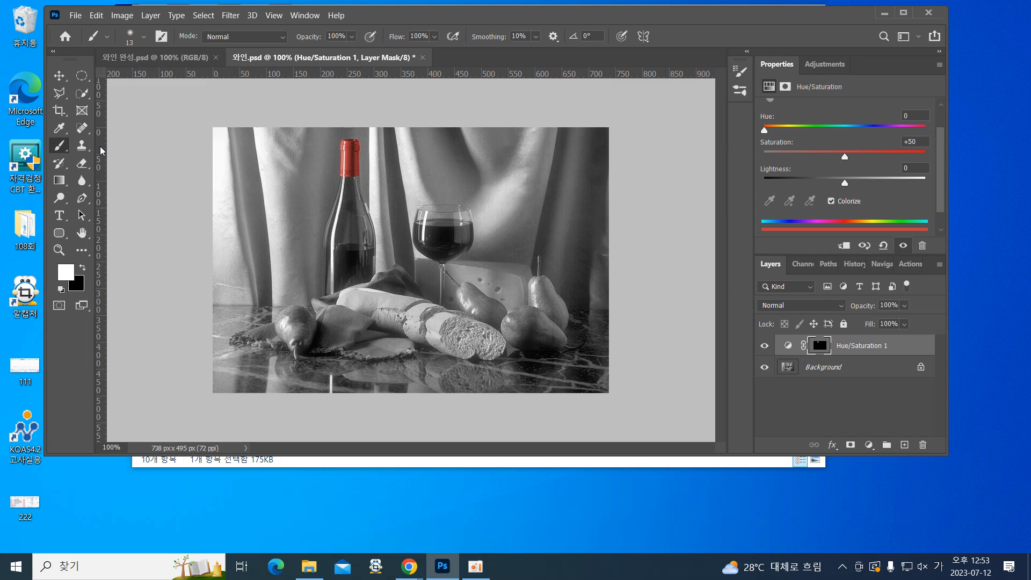
{"action": "left_click", "coordinate": [129, 47]}
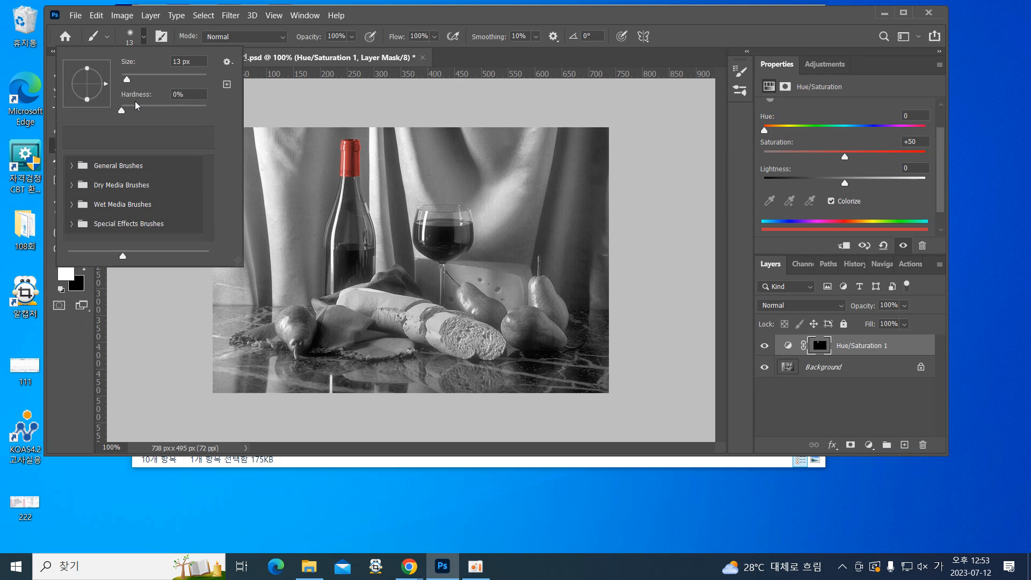
{"action": "key", "text": "Return"}
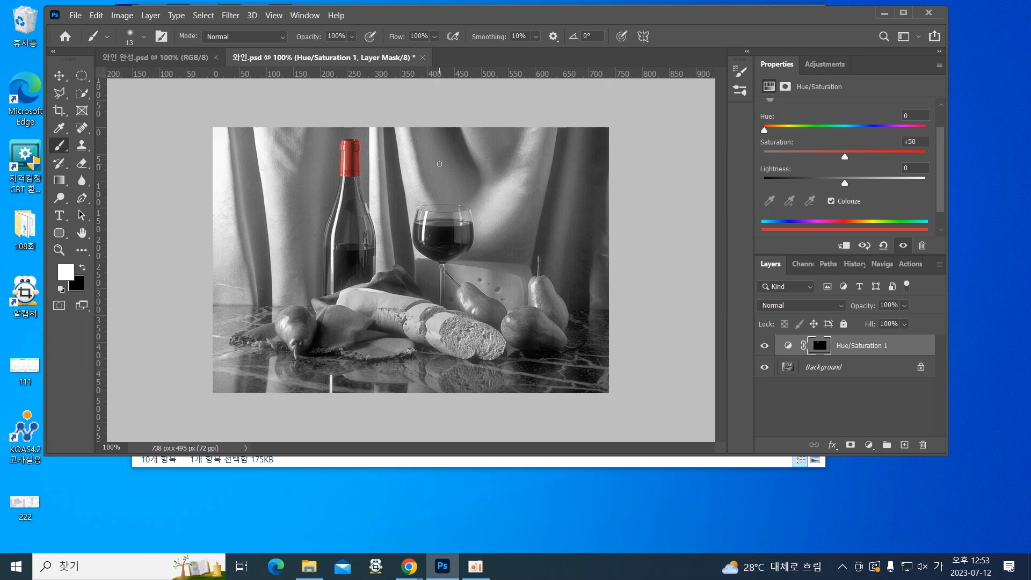
Paint the mask white over the curtain beside the wine glass with a soft 70 px brush, and paint it out again in black
{"action": "key", "text": "bracketright"}
{"action": "key", "text": "bracketright"}
{"action": "key", "text": "bracketright"}
{"action": "key", "text": "bracketright"}
{"action": "key", "text": "bracketright"}
{"action": "key", "text": "bracketright"}
{"action": "left_click", "coordinate": [460, 182]}
{"action": "mouse_move", "coordinate": [484, 184]}
{"action": "left_mouse_down"}
{"action": "mouse_move", "coordinate": [530, 188]}
{"action": "mouse_move", "coordinate": [520, 202]}
{"action": "mouse_move", "coordinate": [476, 202]}
{"action": "mouse_move", "coordinate": [474, 187]}
{"action": "mouse_move", "coordinate": [509, 186]}
{"action": "mouse_move", "coordinate": [514, 223]}
{"action": "mouse_move", "coordinate": [475, 222]}
{"action": "mouse_move", "coordinate": [486, 182]}
{"action": "mouse_move", "coordinate": [517, 215]}
{"action": "mouse_move", "coordinate": [478, 232]}
{"action": "mouse_move", "coordinate": [469, 192]}
{"action": "mouse_move", "coordinate": [516, 211]}
{"action": "mouse_move", "coordinate": [517, 239]}
{"action": "left_mouse_up"}
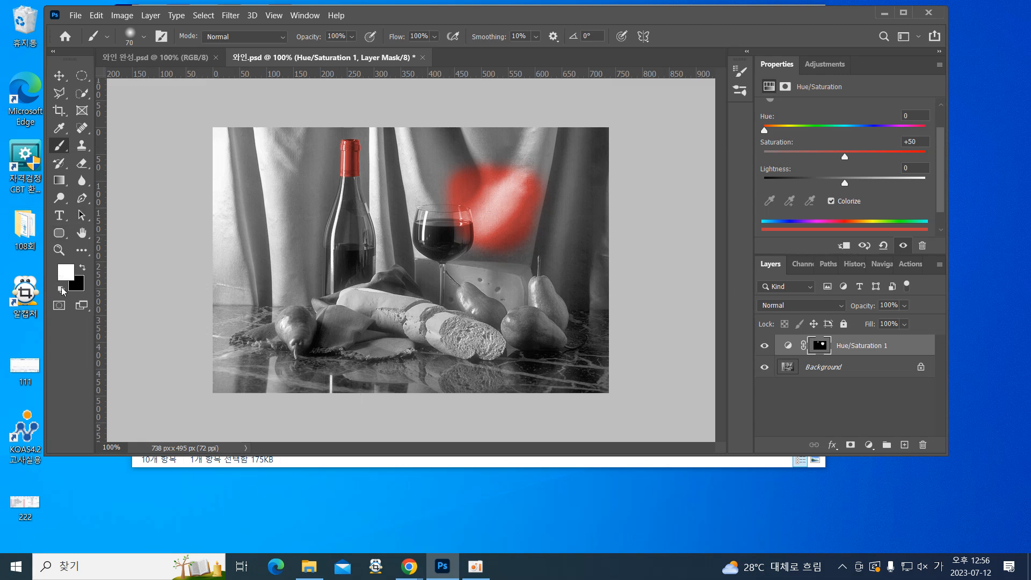
{"action": "left_click", "coordinate": [83, 267]}
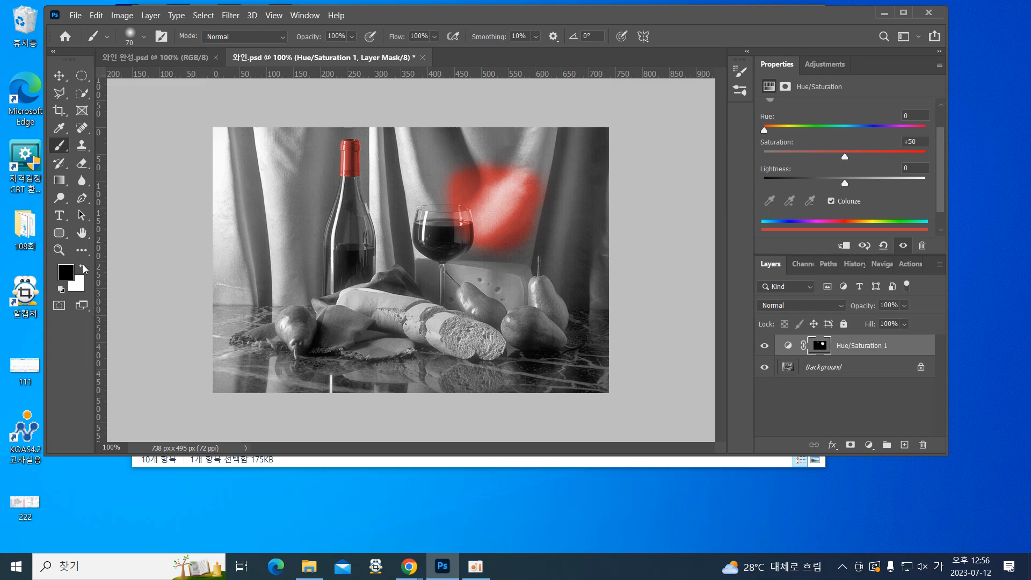
{"action": "mouse_move", "coordinate": [460, 231]}
{"action": "left_mouse_down"}
{"action": "mouse_move", "coordinate": [474, 171]}
{"action": "mouse_move", "coordinate": [449, 212]}
{"action": "mouse_move", "coordinate": [458, 173]}
{"action": "mouse_move", "coordinate": [481, 266]}
{"action": "mouse_move", "coordinate": [482, 172]}
{"action": "mouse_move", "coordinate": [483, 279]}
{"action": "mouse_move", "coordinate": [504, 142]}
{"action": "mouse_move", "coordinate": [513, 264]}
{"action": "mouse_move", "coordinate": [512, 166]}
{"action": "mouse_move", "coordinate": [514, 246]}
{"action": "mouse_move", "coordinate": [515, 183]}
{"action": "mouse_move", "coordinate": [520, 219]}
{"action": "mouse_move", "coordinate": [528, 169]}
{"action": "mouse_move", "coordinate": [537, 231]}
{"action": "mouse_move", "coordinate": [533, 174]}
{"action": "mouse_move", "coordinate": [539, 251]}
{"action": "mouse_move", "coordinate": [530, 278]}
{"action": "mouse_move", "coordinate": [519, 227]}
{"action": "mouse_move", "coordinate": [484, 302]}
{"action": "mouse_move", "coordinate": [477, 228]}
{"action": "mouse_move", "coordinate": [471, 287]}
{"action": "mouse_move", "coordinate": [457, 219]}
{"action": "mouse_move", "coordinate": [426, 307]}
{"action": "left_mouse_up"}
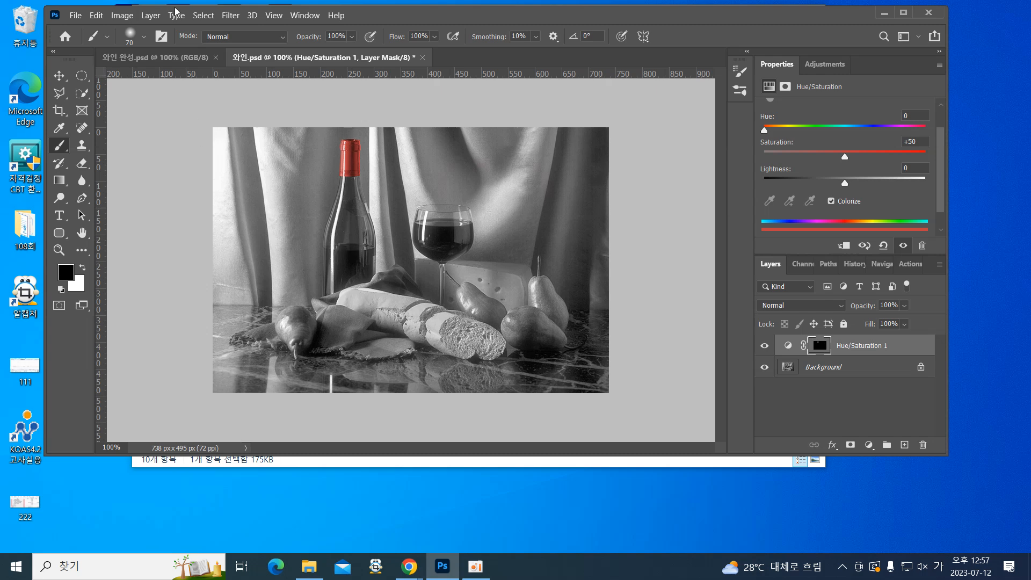
Set the brush hardness to 100% and create a new 500 x 751 px document at 72 pixels/inch
{"action": "left_click", "coordinate": [130, 38]}
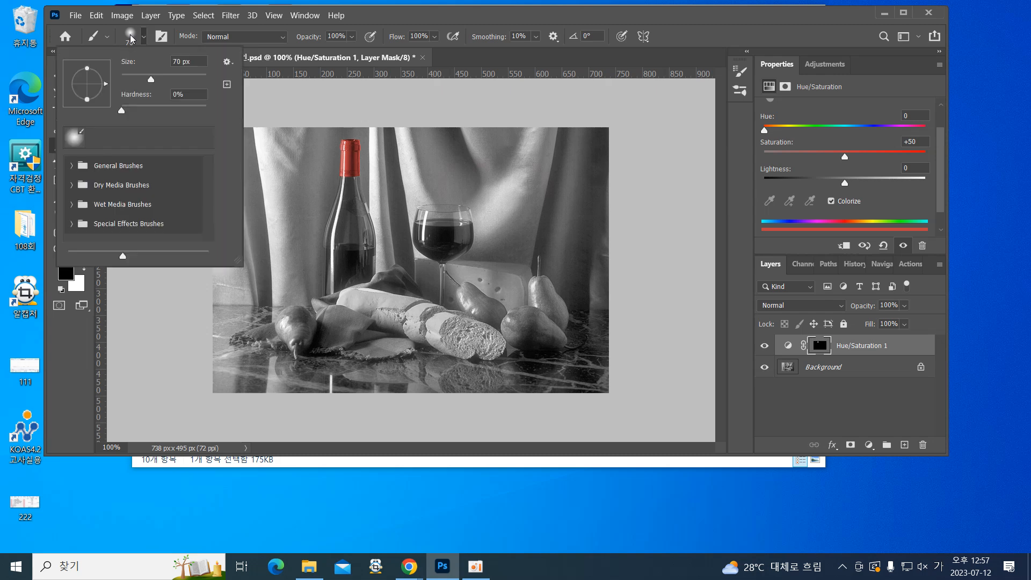
{"action": "mouse_move", "coordinate": [138, 110]}
{"action": "left_mouse_down"}
{"action": "mouse_move", "coordinate": [199, 113]}
{"action": "mouse_move", "coordinate": [228, 131]}
{"action": "left_mouse_up"}
{"action": "left_click", "coordinate": [76, 15]}
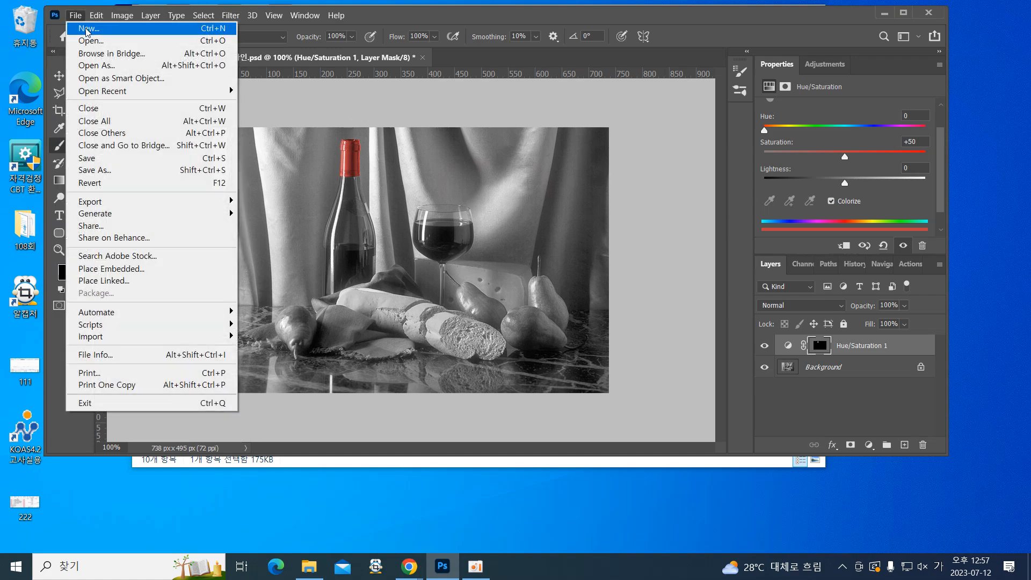
{"action": "left_click", "coordinate": [87, 30]}
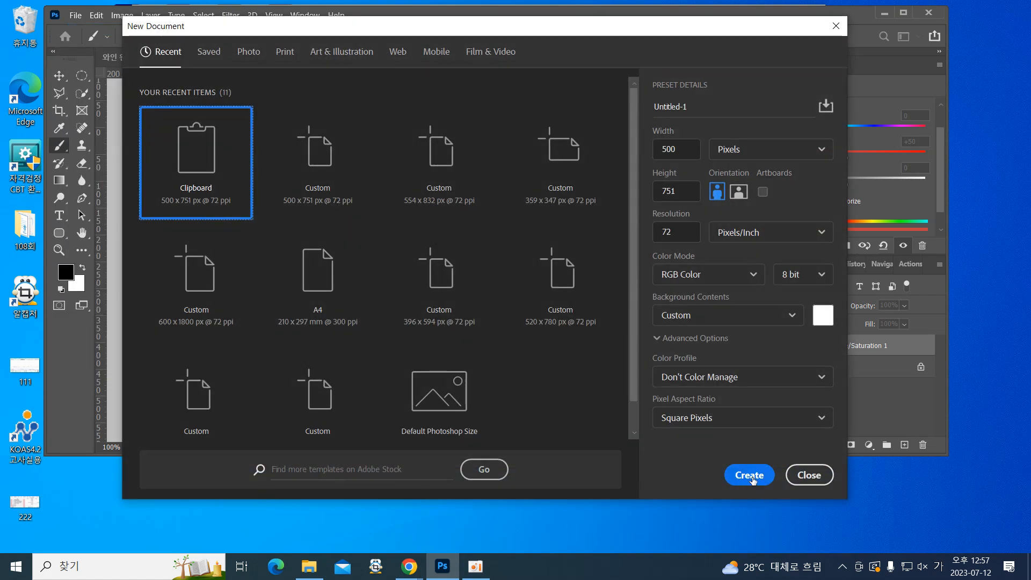
{"action": "left_click", "coordinate": [731, 475]}
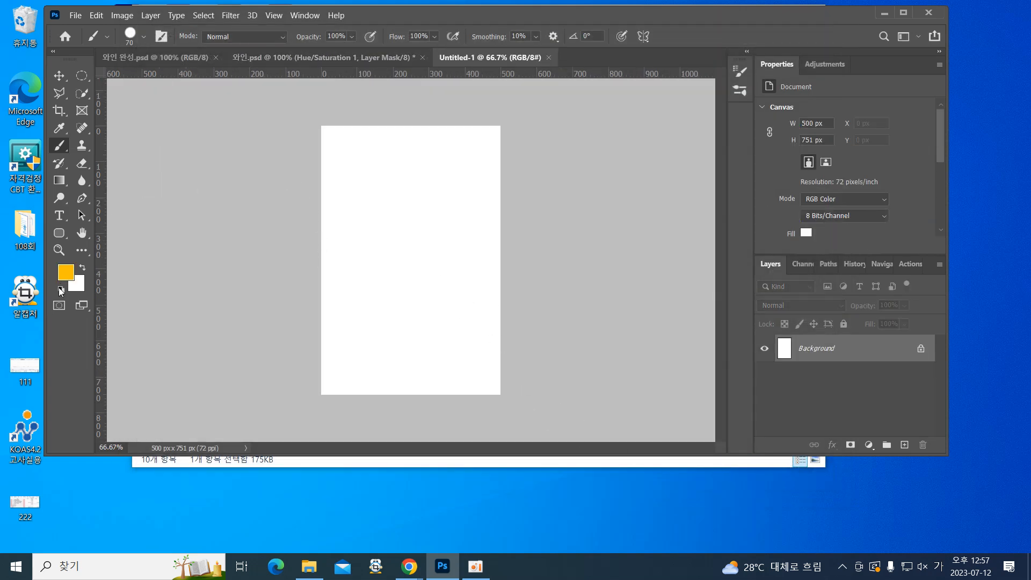
Reset the colours to black and white and paint a horizontal 70 px brush stroke across the upper part of the canvas
{"action": "left_click", "coordinate": [143, 36]}
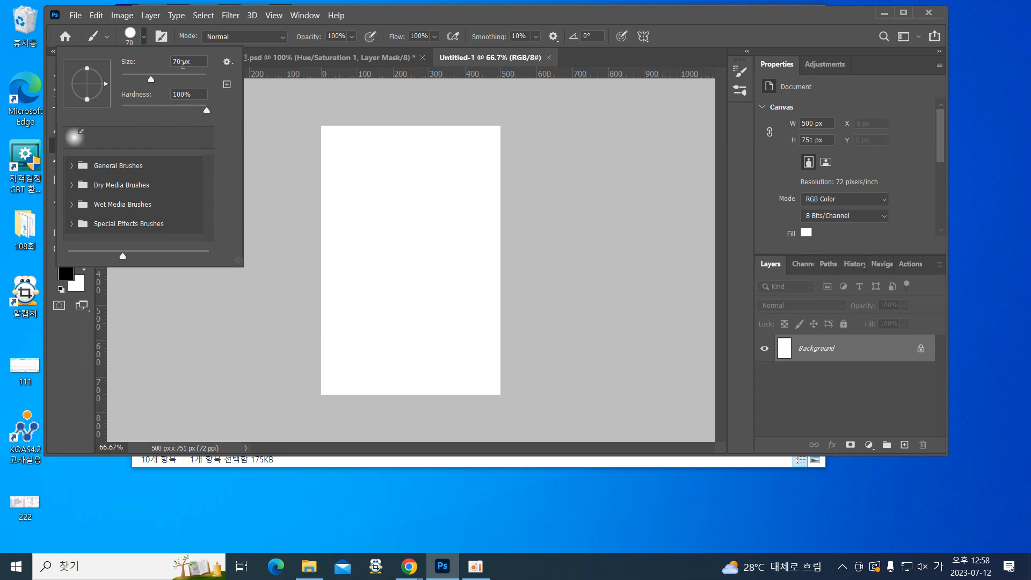
{"action": "key", "text": "Return"}
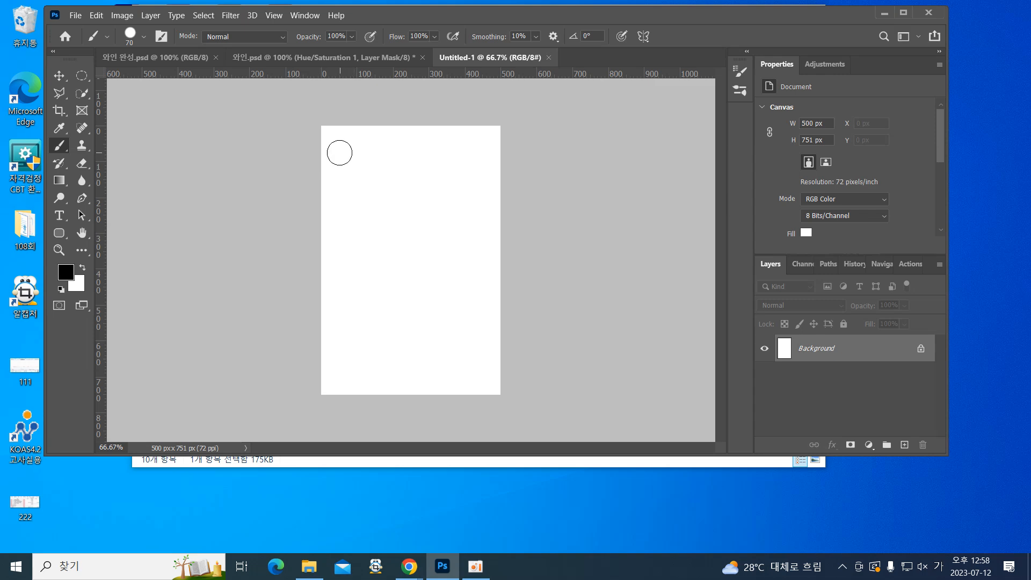
{"action": "left_click_drag", "start_coordinate": [340, 153], "coordinate": [484, 153]}
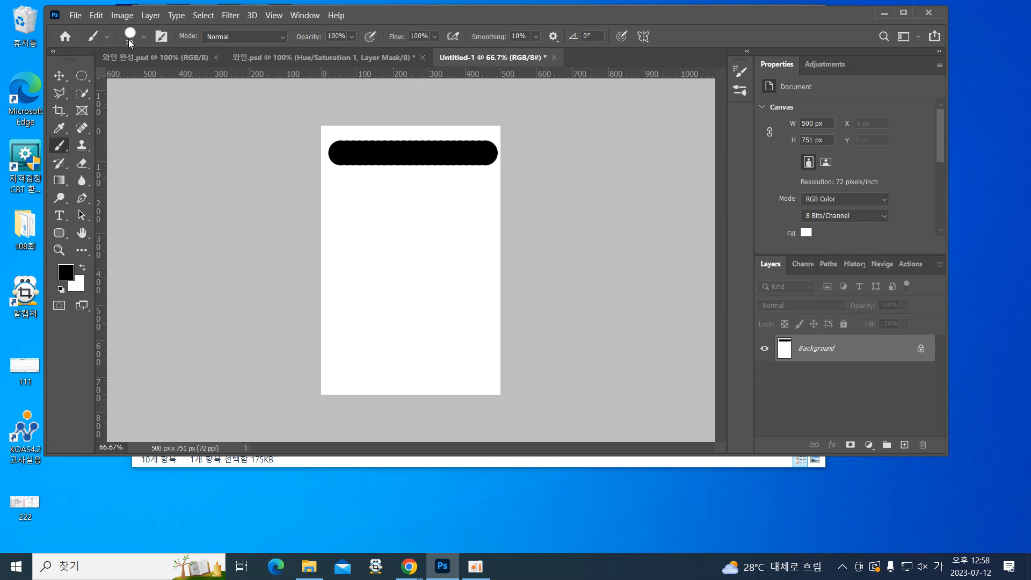
Open the brush tip shape settings and raise the brush spacing to 143%
{"action": "left_click", "coordinate": [161, 37]}
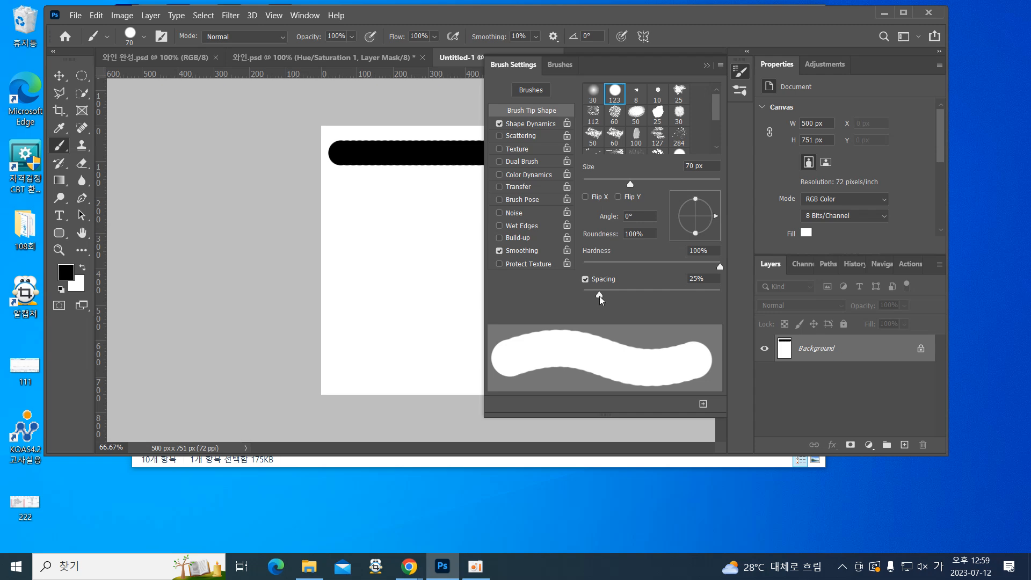
{"action": "left_click_drag", "start_coordinate": [600, 299], "coordinate": [661, 308]}
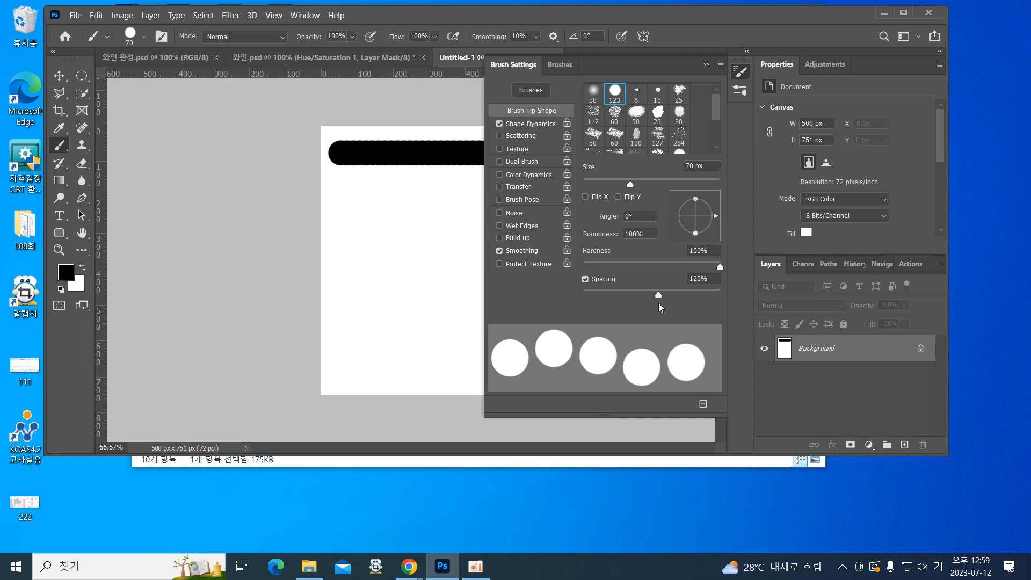
{"action": "left_click_drag", "start_coordinate": [660, 307], "coordinate": [667, 307]}
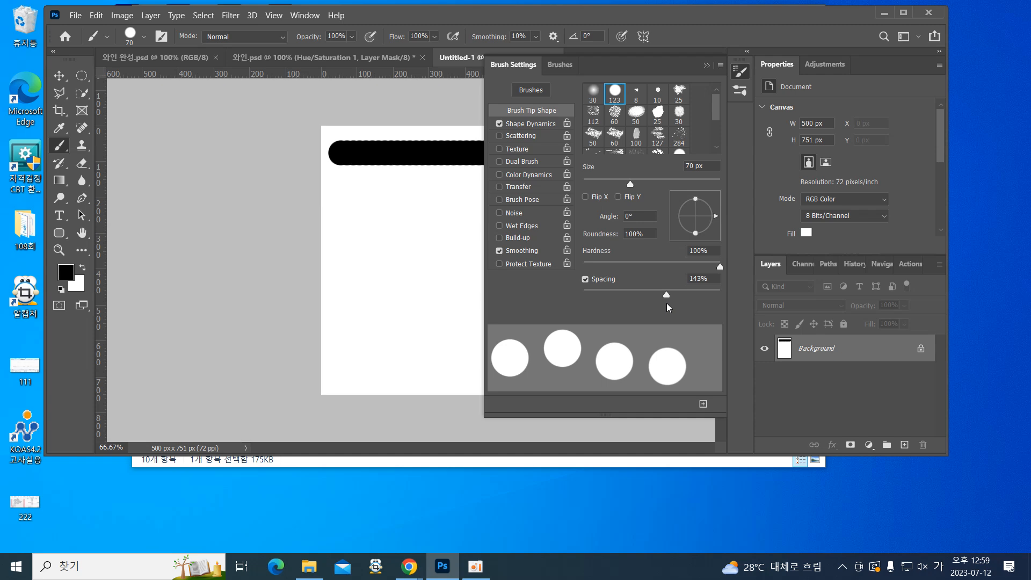
Lower the brush spacing to 1%, paint a second horizontal black stroke below the first, and collapse the brush settings
{"action": "mouse_move", "coordinate": [667, 308]}
{"action": "left_mouse_down"}
{"action": "mouse_move", "coordinate": [664, 296]}
{"action": "mouse_move", "coordinate": [598, 294]}
{"action": "left_mouse_up"}
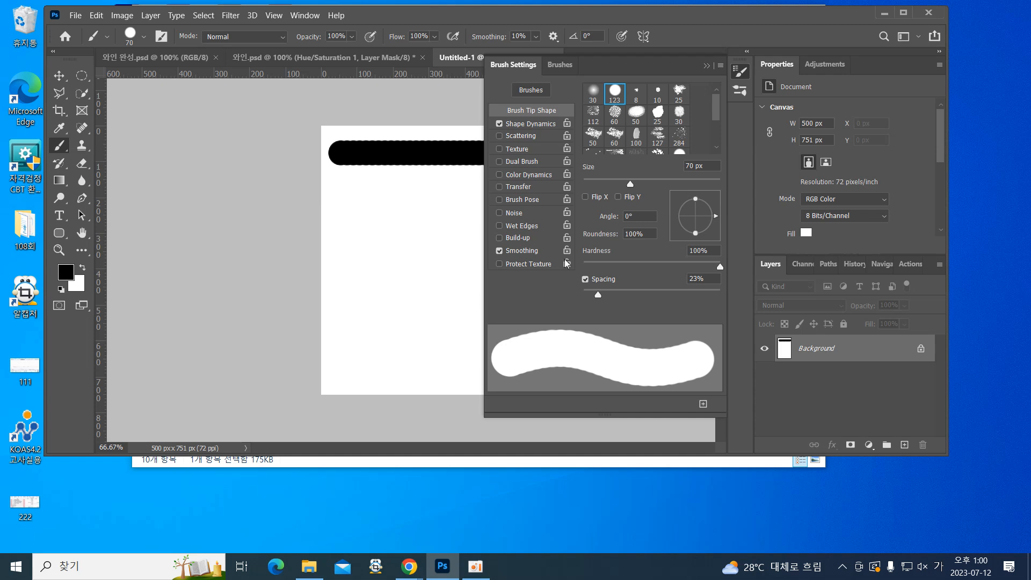
{"action": "left_click_drag", "start_coordinate": [598, 294], "coordinate": [581, 295]}
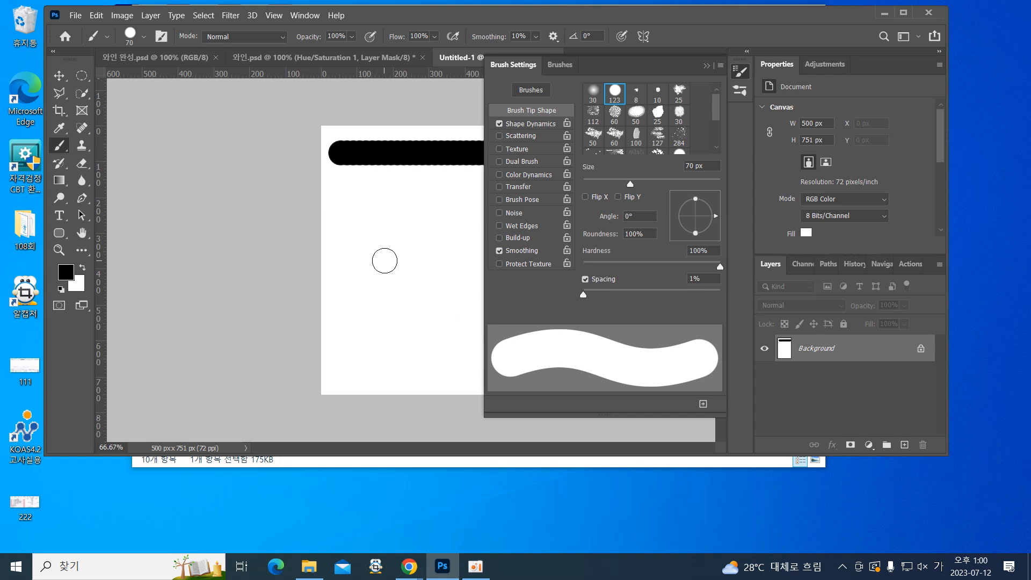
{"action": "left_click_drag", "start_coordinate": [343, 217], "coordinate": [456, 217]}
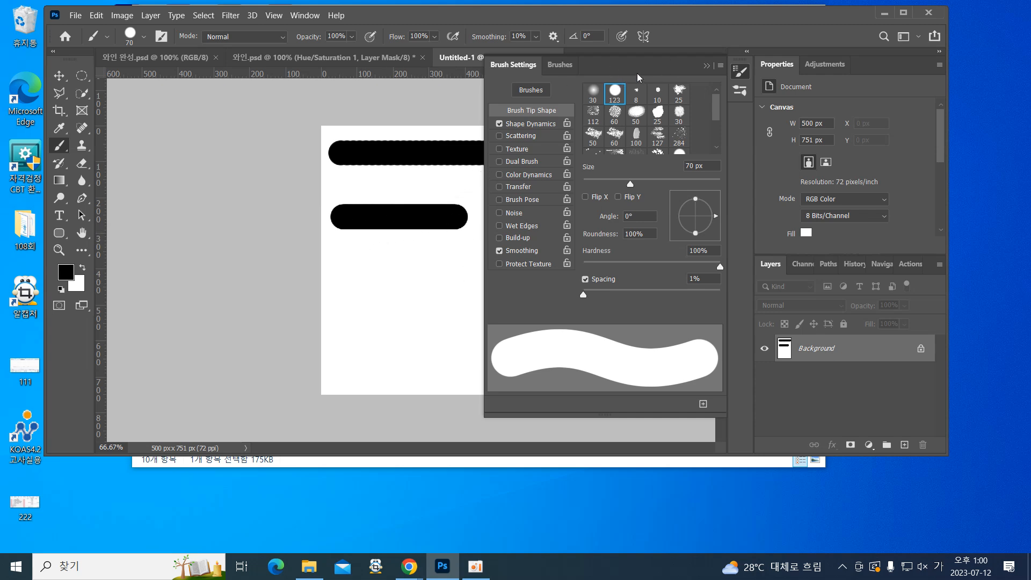
{"action": "left_click", "coordinate": [707, 65]}
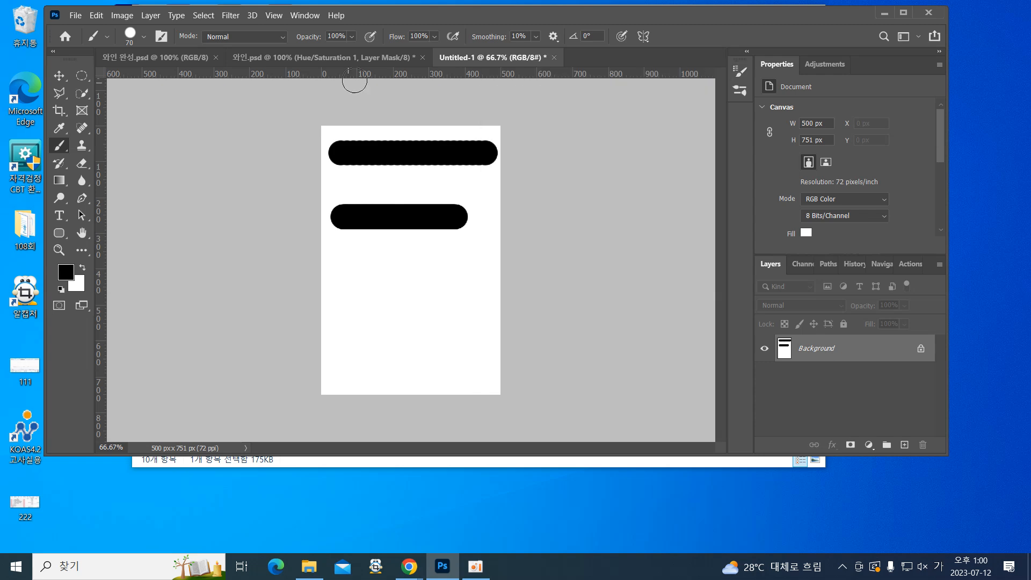
Return to the 와인.psd document and magnify the photo to 300%
{"action": "left_click", "coordinate": [316, 58]}
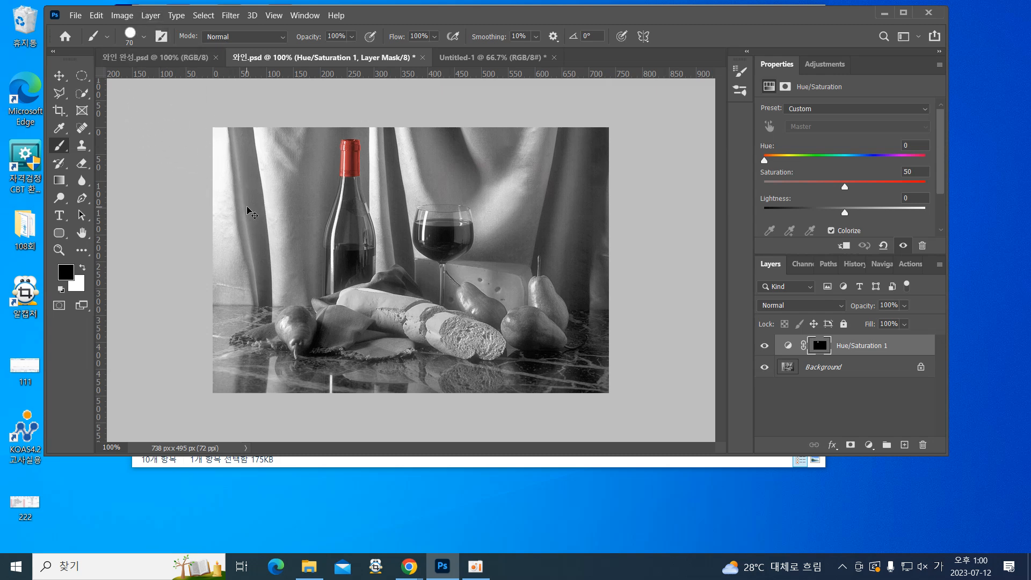
{"action": "key", "text": "ctrl+plus"}
{"action": "key", "text": "ctrl+plus"}
{"action": "key", "text": "ctrl+plus"}
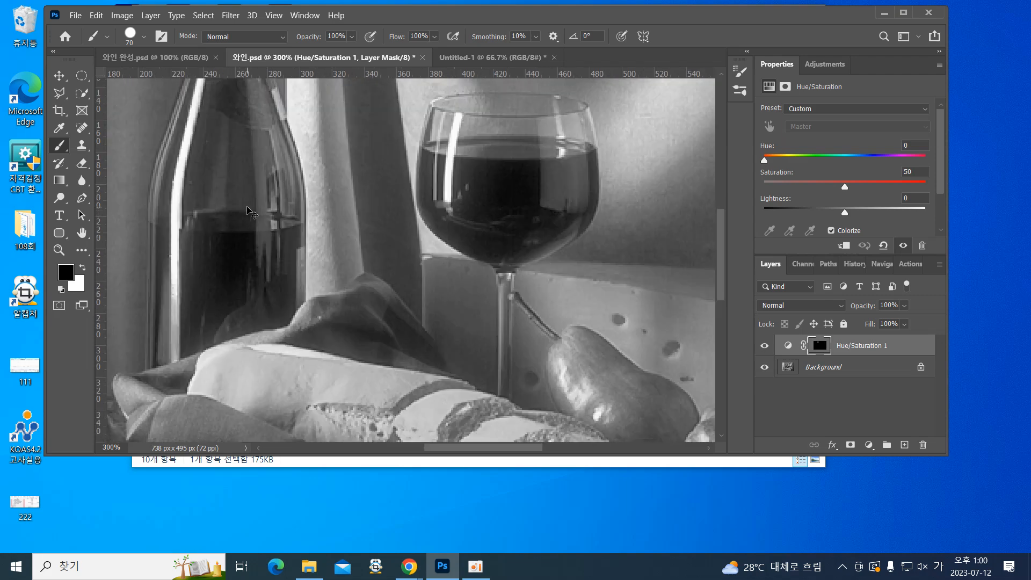
Paint the wine in the glass white on the Hue/Saturation 1 mask with a 20 px brush, covering it up to its surface
{"action": "left_click_drag", "start_coordinate": [340, 212], "coordinate": [309, 273]}
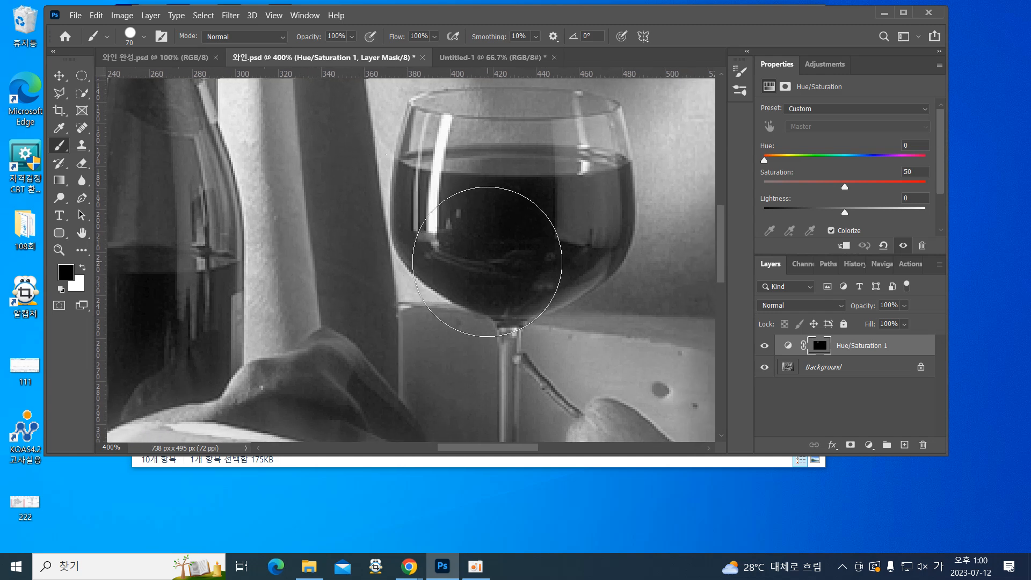
{"action": "key", "text": "bracketleft"}
{"action": "key", "text": "bracketleft"}
{"action": "key", "text": "bracketleft"}
{"action": "key", "text": "bracketleft"}
{"action": "key", "text": "bracketleft"}
{"action": "key", "text": "bracketleft"}
{"action": "key", "text": "bracketleft"}
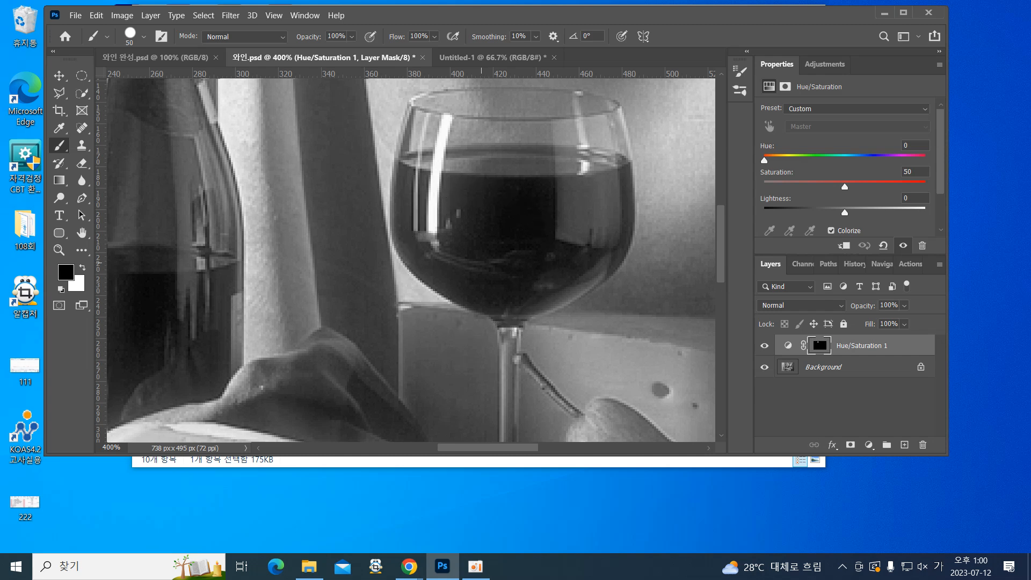
{"action": "key", "text": "bracketleft"}
{"action": "left_click", "coordinate": [82, 269]}
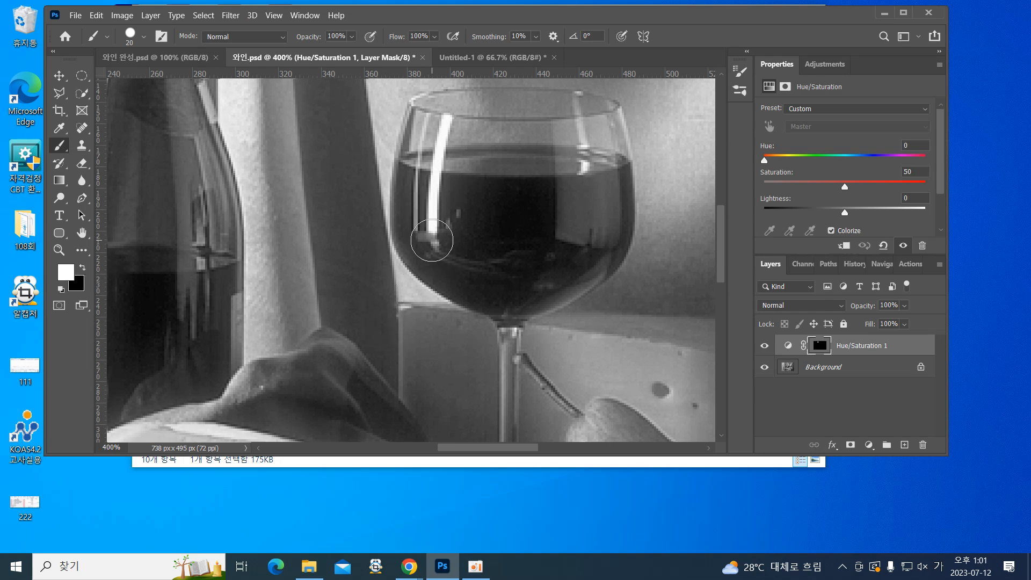
{"action": "mouse_move", "coordinate": [433, 208]}
{"action": "left_mouse_down"}
{"action": "mouse_move", "coordinate": [457, 241]}
{"action": "mouse_move", "coordinate": [484, 245]}
{"action": "mouse_move", "coordinate": [488, 223]}
{"action": "mouse_move", "coordinate": [450, 207]}
{"action": "mouse_move", "coordinate": [481, 219]}
{"action": "left_mouse_up"}
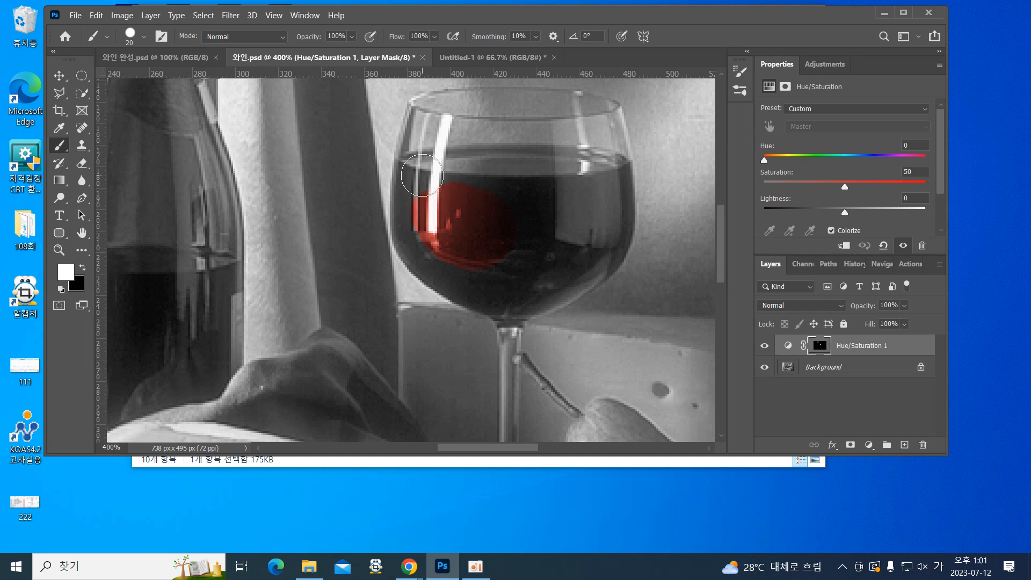
{"action": "mouse_move", "coordinate": [412, 175]}
{"action": "left_mouse_down"}
{"action": "mouse_move", "coordinate": [437, 267]}
{"action": "mouse_move", "coordinate": [511, 297]}
{"action": "mouse_move", "coordinate": [522, 251]}
{"action": "mouse_move", "coordinate": [507, 216]}
{"action": "mouse_move", "coordinate": [462, 178]}
{"action": "mouse_move", "coordinate": [423, 170]}
{"action": "mouse_move", "coordinate": [507, 177]}
{"action": "mouse_move", "coordinate": [470, 164]}
{"action": "mouse_move", "coordinate": [451, 170]}
{"action": "mouse_move", "coordinate": [640, 186]}
{"action": "mouse_move", "coordinate": [526, 169]}
{"action": "mouse_move", "coordinate": [586, 165]}
{"action": "mouse_move", "coordinate": [599, 168]}
{"action": "mouse_move", "coordinate": [492, 161]}
{"action": "mouse_move", "coordinate": [429, 180]}
{"action": "mouse_move", "coordinate": [565, 216]}
{"action": "mouse_move", "coordinate": [565, 257]}
{"action": "mouse_move", "coordinate": [572, 204]}
{"action": "mouse_move", "coordinate": [590, 281]}
{"action": "mouse_move", "coordinate": [602, 204]}
{"action": "mouse_move", "coordinate": [611, 250]}
{"action": "mouse_move", "coordinate": [620, 201]}
{"action": "mouse_move", "coordinate": [618, 271]}
{"action": "mouse_move", "coordinate": [571, 313]}
{"action": "mouse_move", "coordinate": [530, 322]}
{"action": "mouse_move", "coordinate": [552, 245]}
{"action": "mouse_move", "coordinate": [513, 312]}
{"action": "mouse_move", "coordinate": [450, 272]}
{"action": "mouse_move", "coordinate": [403, 212]}
{"action": "left_mouse_up"}
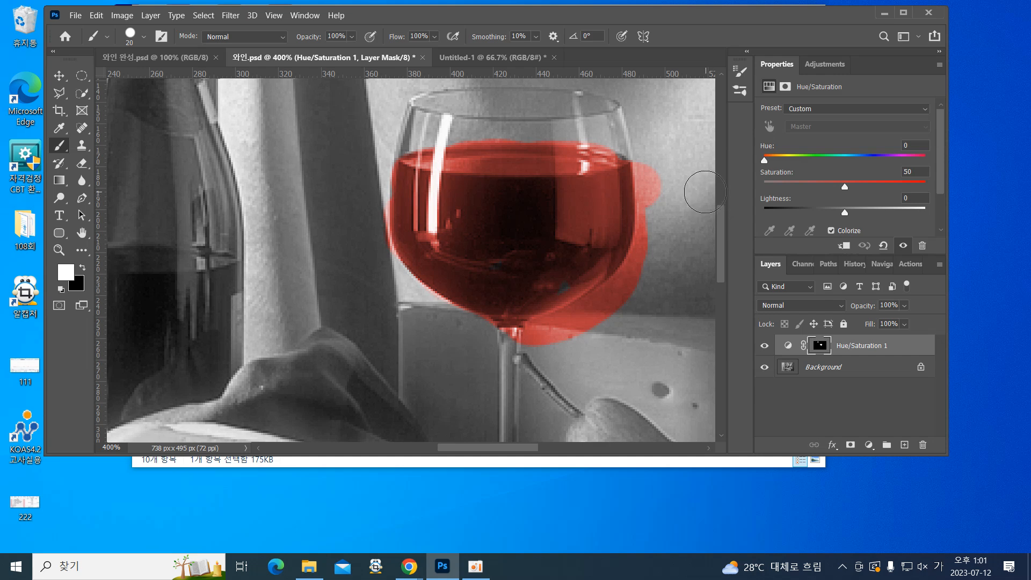
Mask out the red overspill around the glass bowl with black strokes from a 9 px brush
{"action": "left_click", "coordinate": [82, 267]}
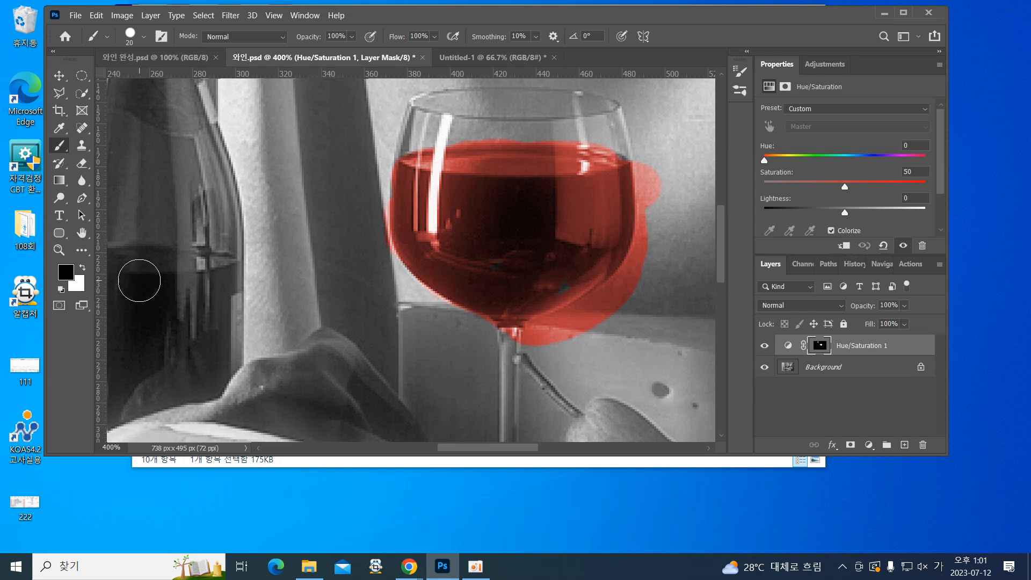
{"action": "key", "text": "bracketleft"}
{"action": "key", "text": "bracketleft"}
{"action": "key", "text": "bracketleft"}
{"action": "mouse_move", "coordinate": [518, 346]}
{"action": "left_mouse_down"}
{"action": "mouse_move", "coordinate": [570, 336]}
{"action": "mouse_move", "coordinate": [500, 341]}
{"action": "mouse_move", "coordinate": [621, 299]}
{"action": "mouse_move", "coordinate": [553, 349]}
{"action": "mouse_move", "coordinate": [561, 324]}
{"action": "mouse_move", "coordinate": [521, 338]}
{"action": "mouse_move", "coordinate": [650, 277]}
{"action": "mouse_move", "coordinate": [598, 307]}
{"action": "mouse_move", "coordinate": [658, 249]}
{"action": "mouse_move", "coordinate": [629, 269]}
{"action": "mouse_move", "coordinate": [668, 197]}
{"action": "left_mouse_up"}
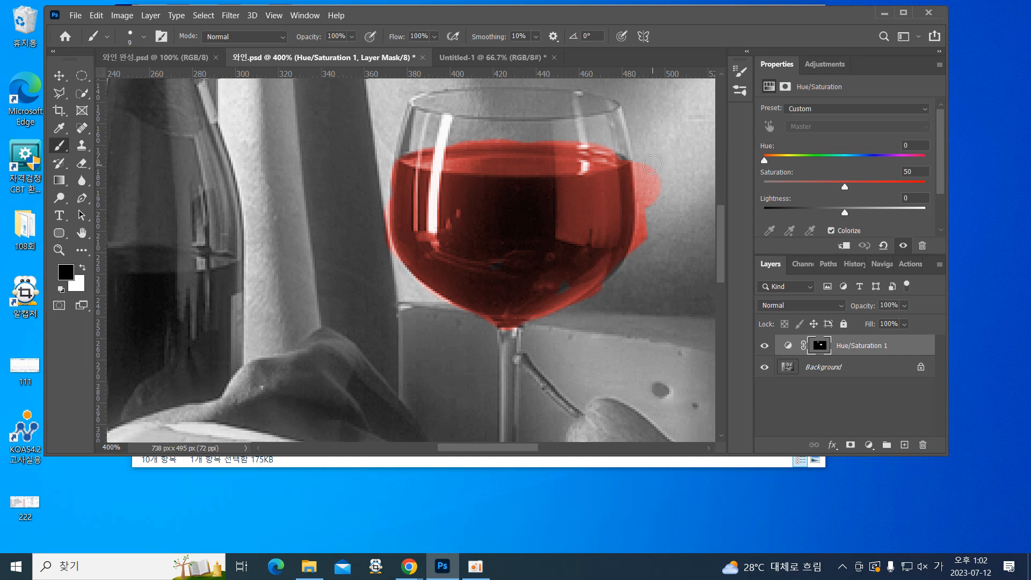
{"action": "mouse_move", "coordinate": [648, 160]}
{"action": "left_mouse_down"}
{"action": "mouse_move", "coordinate": [652, 225]}
{"action": "mouse_move", "coordinate": [650, 141]}
{"action": "mouse_move", "coordinate": [637, 163]}
{"action": "mouse_move", "coordinate": [639, 171]}
{"action": "mouse_move", "coordinate": [649, 153]}
{"action": "mouse_move", "coordinate": [639, 259]}
{"action": "left_mouse_up"}
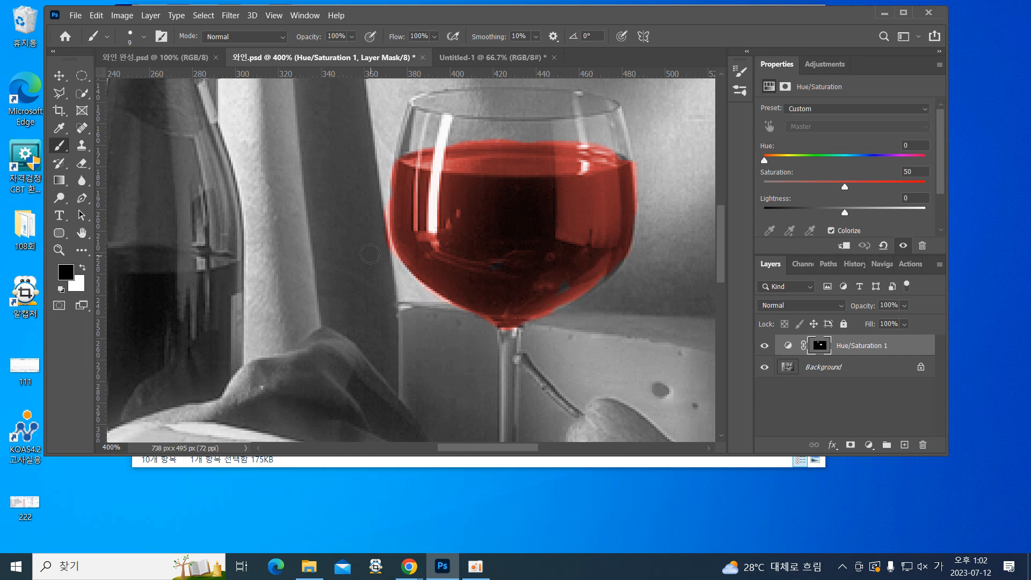
{"action": "mouse_move", "coordinate": [375, 207]}
{"action": "left_mouse_down"}
{"action": "mouse_move", "coordinate": [387, 264]}
{"action": "mouse_move", "coordinate": [374, 209]}
{"action": "left_mouse_up"}
Touch up the mask along the glass bowl's edges, restoring missing wine areas in white and trimming the lower right edge in black
{"action": "left_click", "coordinate": [83, 269]}
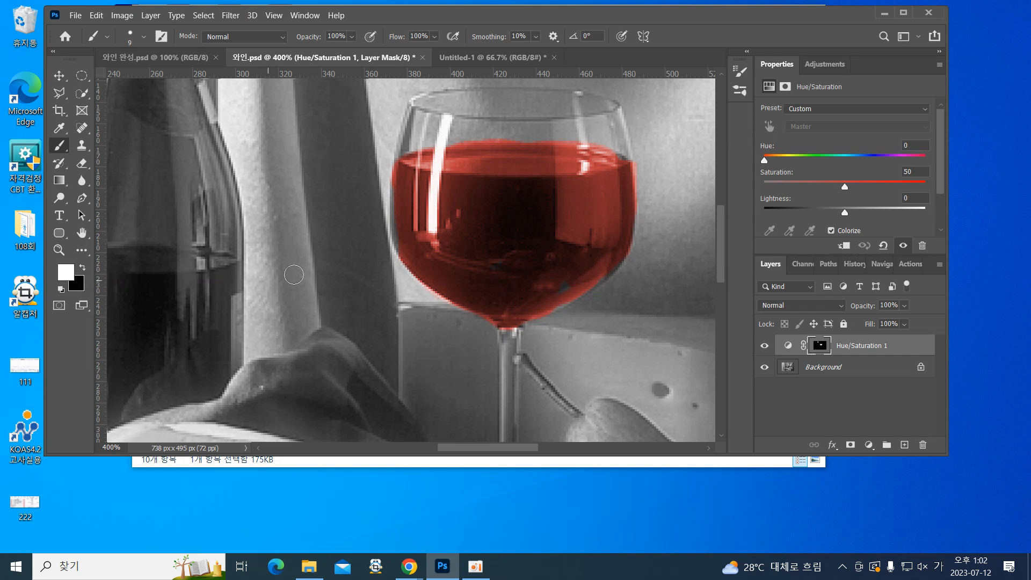
{"action": "left_click_drag", "start_coordinate": [401, 189], "coordinate": [403, 238]}
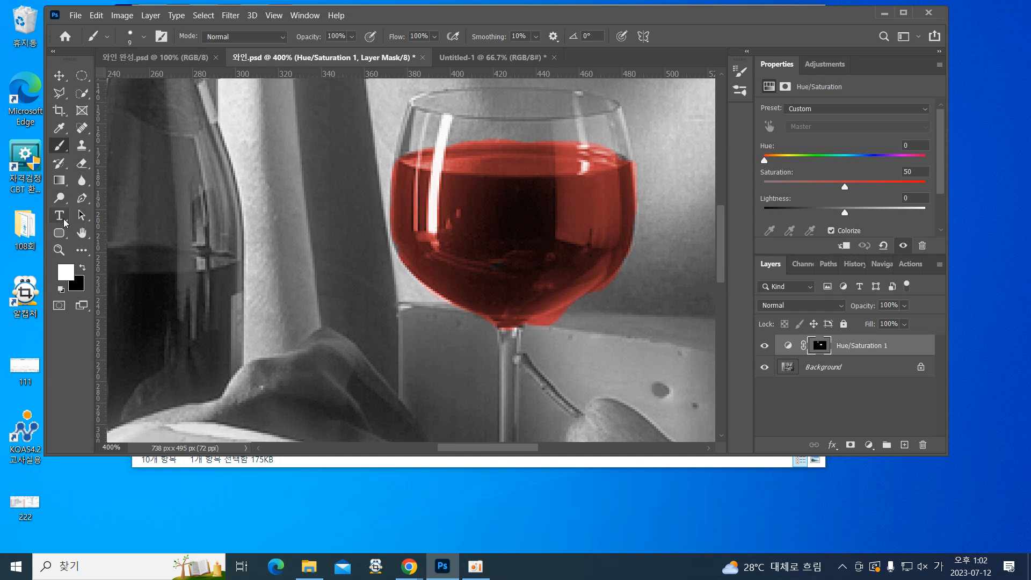
{"action": "left_click", "coordinate": [83, 266]}
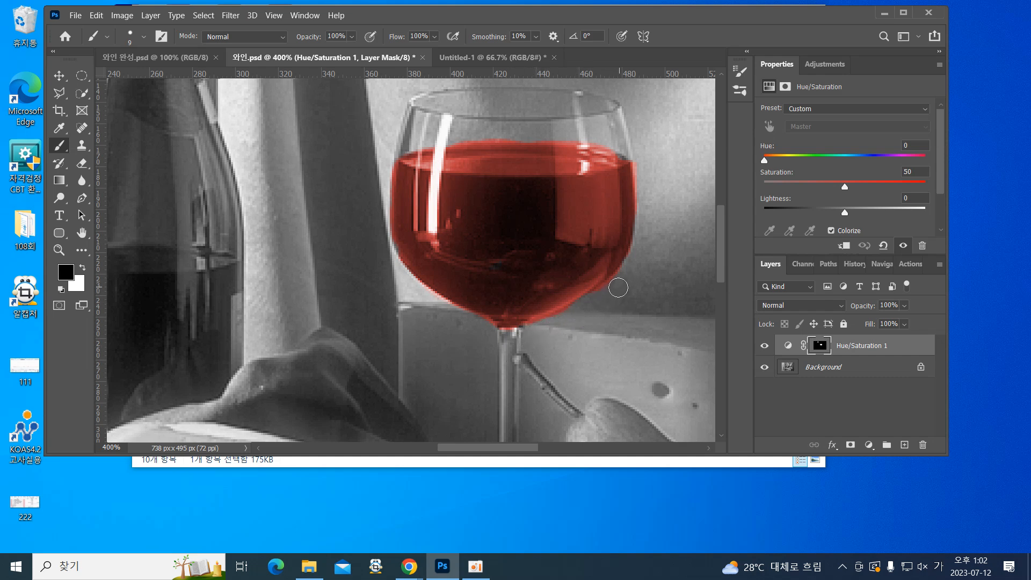
{"action": "left_click_drag", "start_coordinate": [392, 273], "coordinate": [425, 282]}
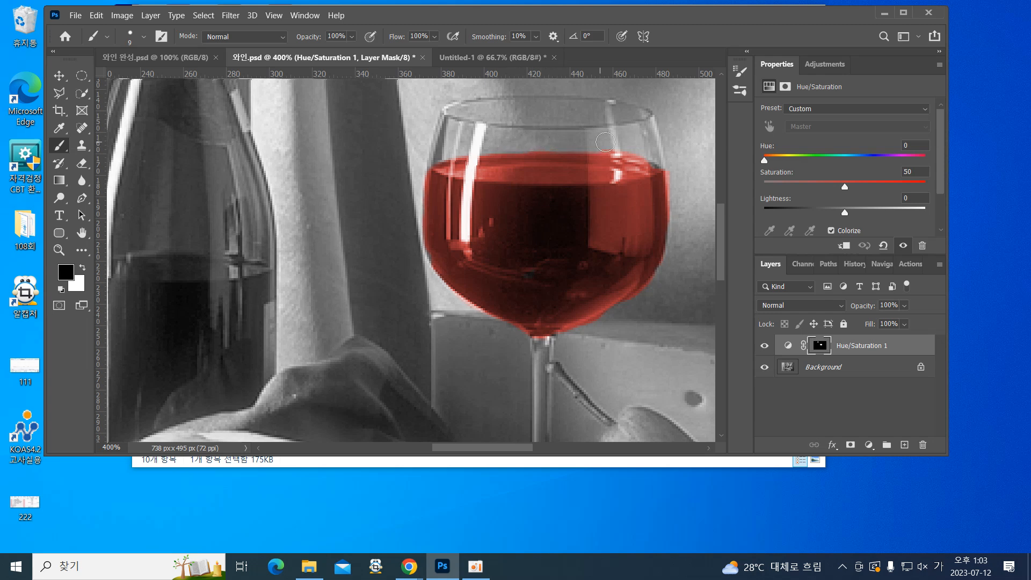
Paint the wine in the bottle white on the Hue/Saturation 1 mask, enlarging the brush to 35 px
{"action": "left_click_drag", "start_coordinate": [470, 250], "coordinate": [508, 240]}
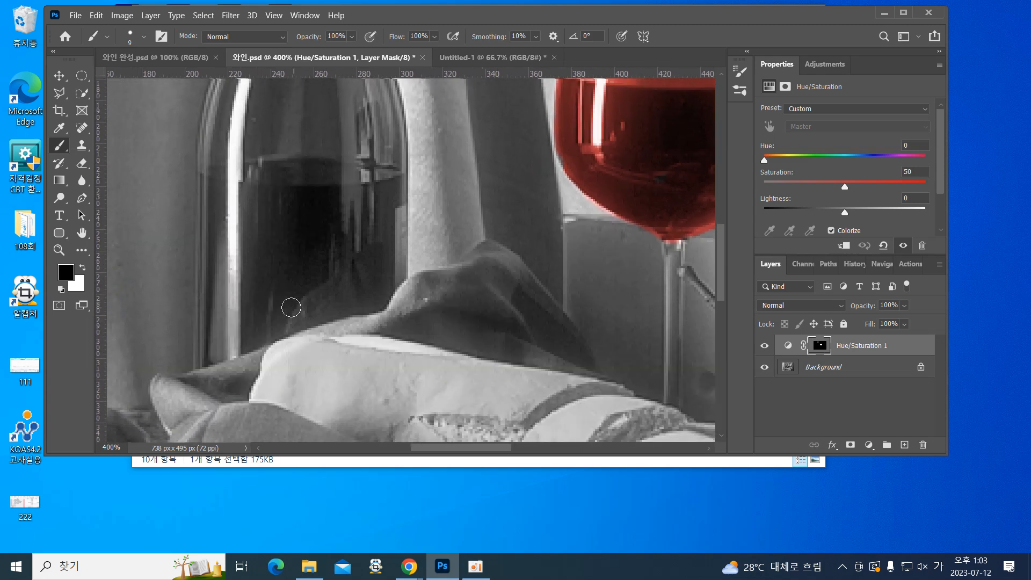
{"action": "left_click", "coordinate": [82, 267]}
{"action": "mouse_move", "coordinate": [290, 239]}
{"action": "left_mouse_down"}
{"action": "mouse_move", "coordinate": [280, 271]}
{"action": "mouse_move", "coordinate": [292, 230]}
{"action": "mouse_move", "coordinate": [280, 245]}
{"action": "mouse_move", "coordinate": [279, 203]}
{"action": "mouse_move", "coordinate": [274, 251]}
{"action": "mouse_move", "coordinate": [280, 210]}
{"action": "mouse_move", "coordinate": [316, 221]}
{"action": "mouse_move", "coordinate": [282, 231]}
{"action": "mouse_move", "coordinate": [308, 190]}
{"action": "mouse_move", "coordinate": [310, 219]}
{"action": "mouse_move", "coordinate": [307, 176]}
{"action": "mouse_move", "coordinate": [275, 190]}
{"action": "mouse_move", "coordinate": [275, 176]}
{"action": "mouse_move", "coordinate": [406, 173]}
{"action": "mouse_move", "coordinate": [205, 180]}
{"action": "mouse_move", "coordinate": [413, 193]}
{"action": "mouse_move", "coordinate": [112, 189]}
{"action": "mouse_move", "coordinate": [449, 140]}
{"action": "mouse_move", "coordinate": [300, 168]}
{"action": "mouse_move", "coordinate": [391, 188]}
{"action": "mouse_move", "coordinate": [350, 181]}
{"action": "mouse_move", "coordinate": [262, 195]}
{"action": "mouse_move", "coordinate": [464, 149]}
{"action": "mouse_move", "coordinate": [277, 189]}
{"action": "mouse_move", "coordinate": [410, 224]}
{"action": "mouse_move", "coordinate": [225, 225]}
{"action": "mouse_move", "coordinate": [233, 206]}
{"action": "mouse_move", "coordinate": [366, 198]}
{"action": "mouse_move", "coordinate": [245, 193]}
{"action": "mouse_move", "coordinate": [221, 198]}
{"action": "mouse_move", "coordinate": [287, 209]}
{"action": "mouse_move", "coordinate": [432, 194]}
{"action": "mouse_move", "coordinate": [192, 237]}
{"action": "mouse_move", "coordinate": [202, 248]}
{"action": "mouse_move", "coordinate": [385, 263]}
{"action": "mouse_move", "coordinate": [214, 319]}
{"action": "mouse_move", "coordinate": [203, 335]}
{"action": "mouse_move", "coordinate": [399, 289]}
{"action": "mouse_move", "coordinate": [397, 229]}
{"action": "mouse_move", "coordinate": [318, 256]}
{"action": "mouse_move", "coordinate": [294, 293]}
{"action": "mouse_move", "coordinate": [238, 241]}
{"action": "left_mouse_up"}
{"action": "key", "text": "bracketright"}
{"action": "key", "text": "bracketright"}
{"action": "key", "text": "bracketright"}
{"action": "key", "text": "bracketright"}
{"action": "key", "text": "bracketright"}
{"action": "key", "text": "bracketright"}
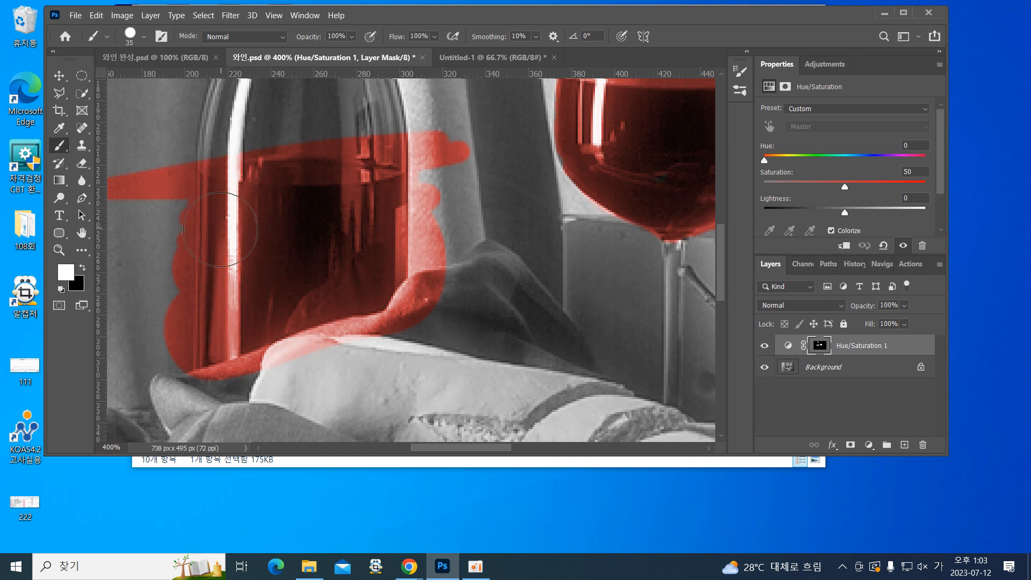
Mask out the red overspill on both sides of the bottle in black, using straight strokes along its edges
{"action": "left_click", "coordinate": [83, 267]}
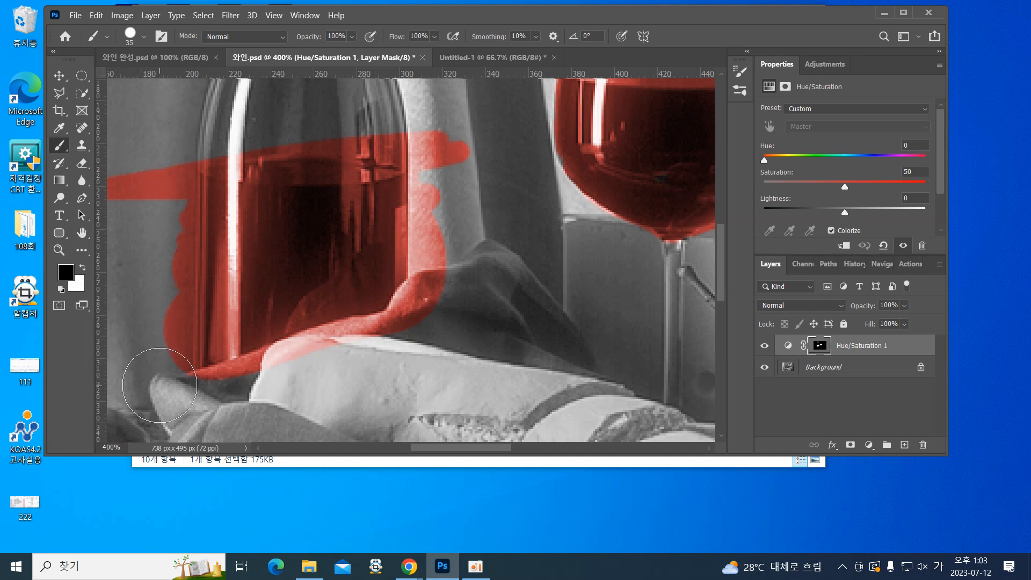
{"action": "left_click", "coordinate": [148, 387], "text": "shift"}
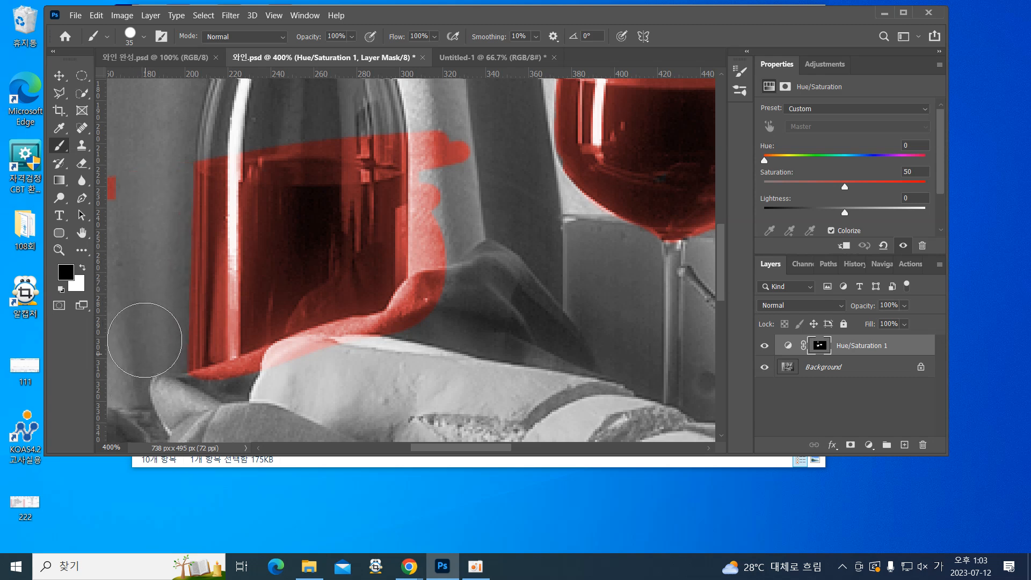
{"action": "mouse_move", "coordinate": [150, 298]}
{"action": "left_mouse_down"}
{"action": "mouse_move", "coordinate": [205, 352]}
{"action": "mouse_move", "coordinate": [246, 353]}
{"action": "left_mouse_up"}
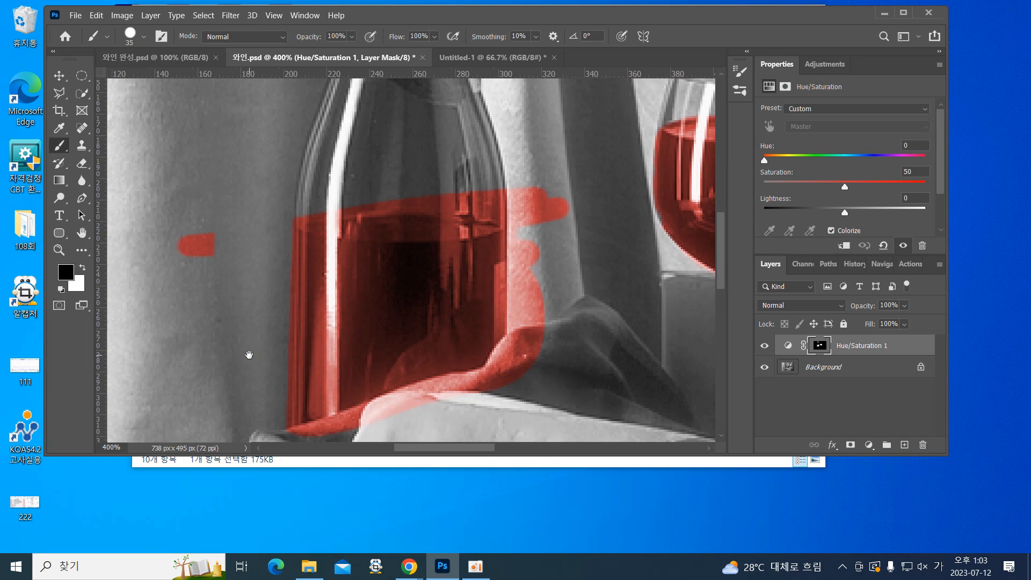
{"action": "mouse_move", "coordinate": [193, 214]}
{"action": "left_mouse_down"}
{"action": "mouse_move", "coordinate": [193, 298]}
{"action": "mouse_move", "coordinate": [68, 273]}
{"action": "left_mouse_up"}
{"action": "left_click", "coordinate": [408, 140]}
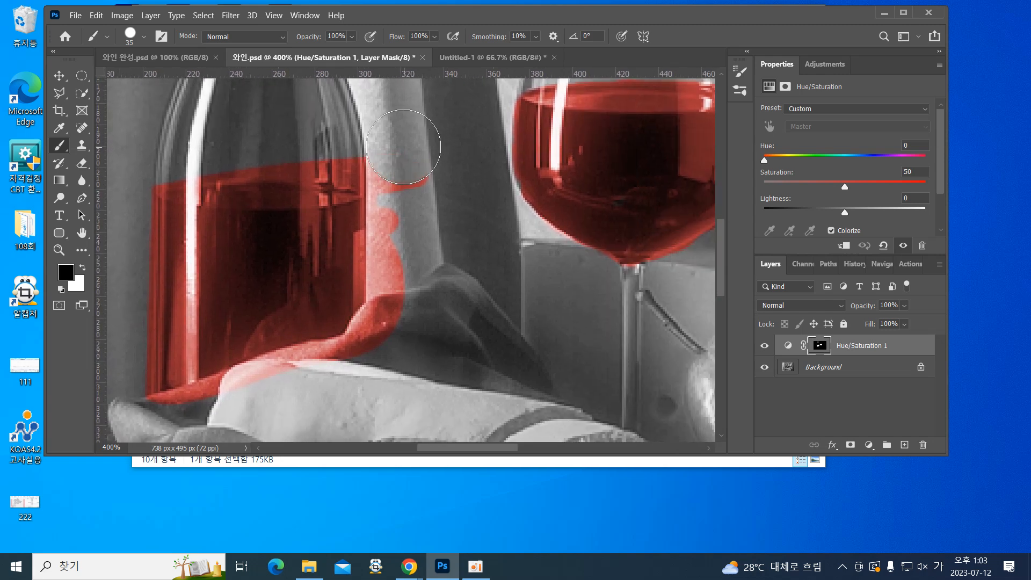
{"action": "left_click", "coordinate": [411, 342], "text": "shift"}
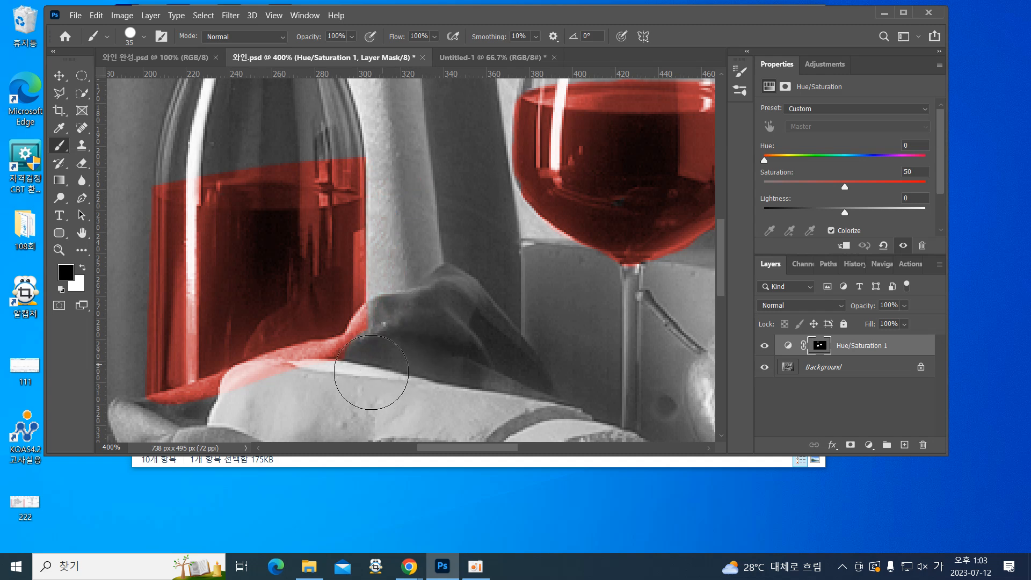
{"action": "left_click", "coordinate": [380, 339]}
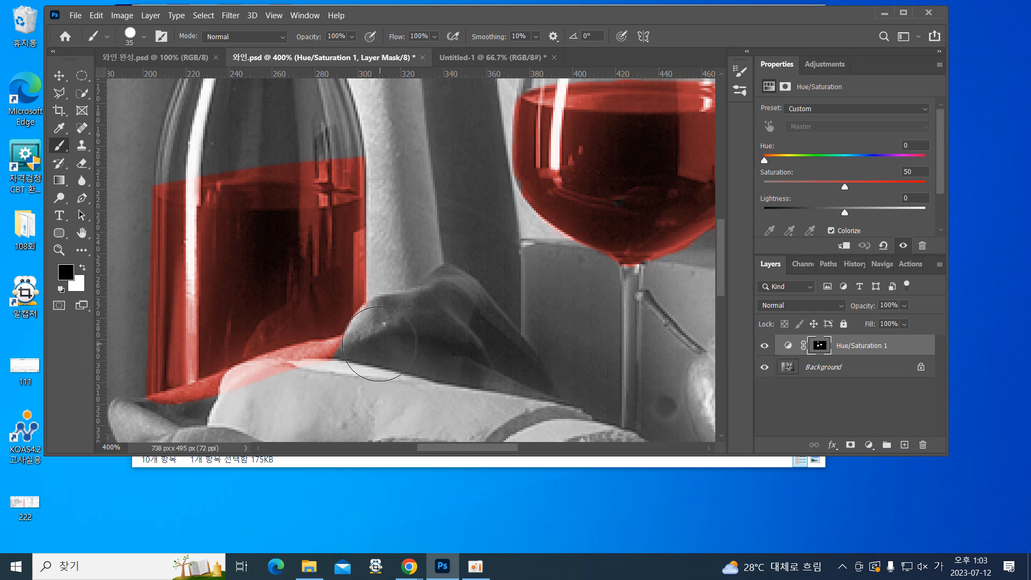
Mask out the remaining overspill along the cloth below the bottle and above the surface of the bottled wine
{"action": "left_click_drag", "start_coordinate": [368, 370], "coordinate": [145, 437]}
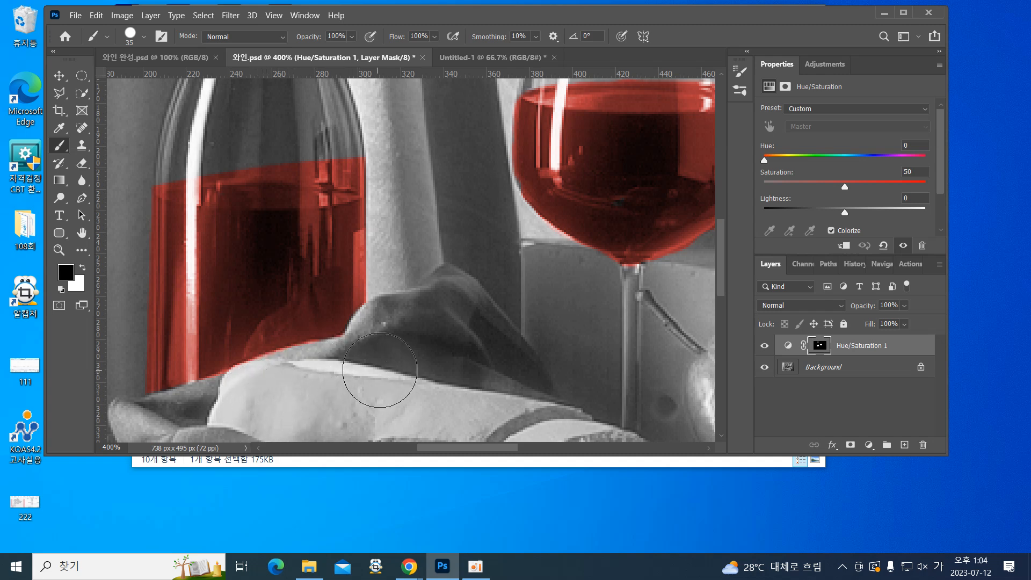
{"action": "mouse_move", "coordinate": [388, 151]}
{"action": "left_mouse_down"}
{"action": "mouse_move", "coordinate": [319, 134]}
{"action": "mouse_move", "coordinate": [132, 150]}
{"action": "left_mouse_up"}
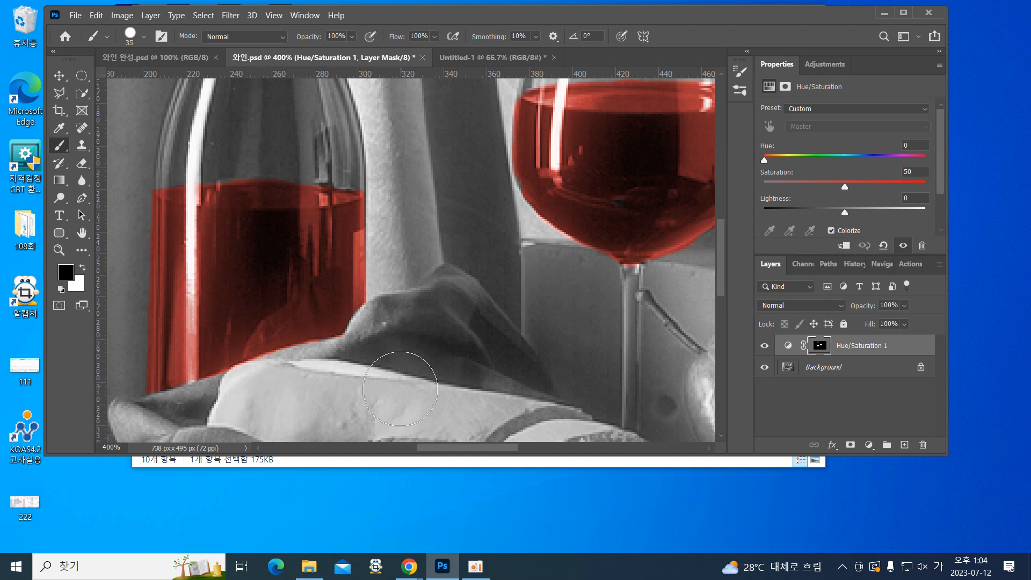
{"action": "key", "text": "ctrl+minus"}
{"action": "key", "text": "ctrl+minus"}
{"action": "key", "text": "ctrl+minus"}
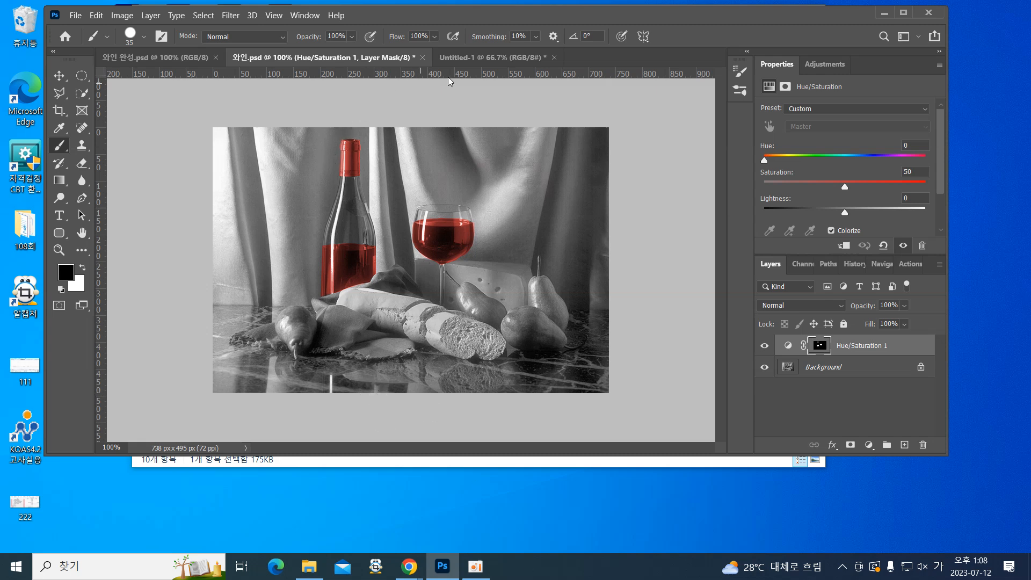
Add a new Hue/Saturation adjustment layer directly above the Background layer, keeping the default name and options
{"action": "left_click", "coordinate": [830, 368]}
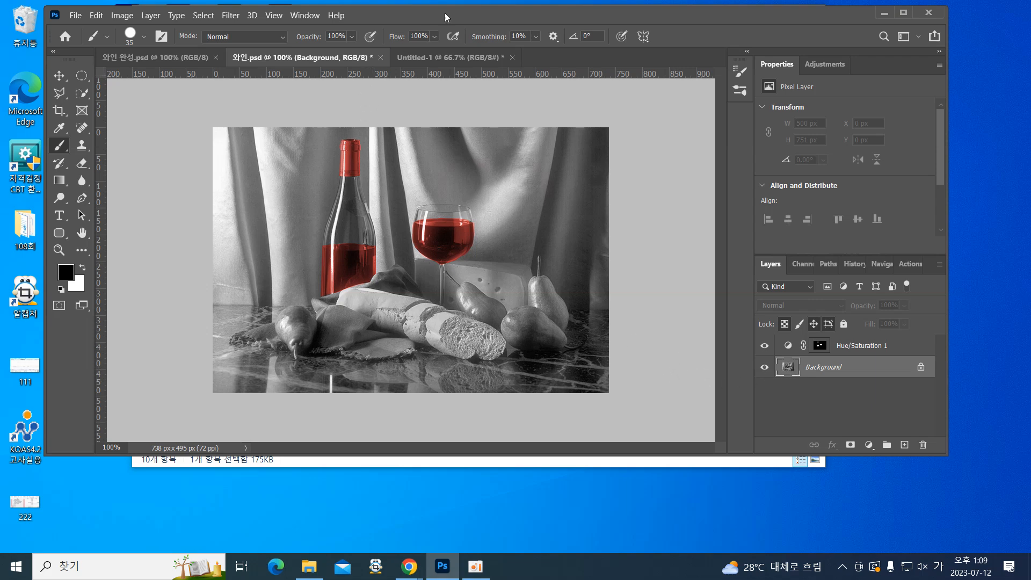
{"action": "left_click", "coordinate": [149, 16]}
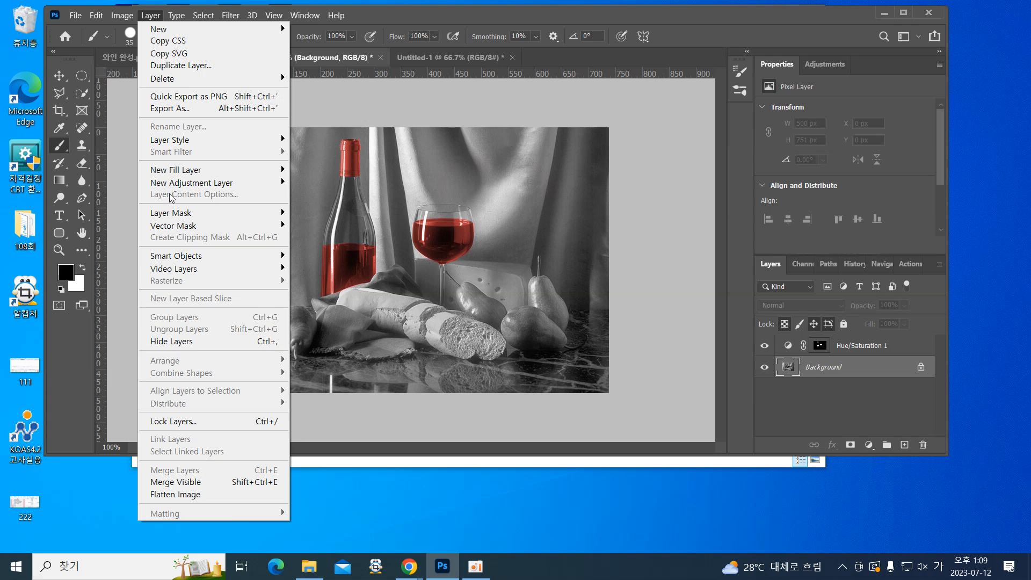
{"action": "mouse_move", "coordinate": [173, 186]}
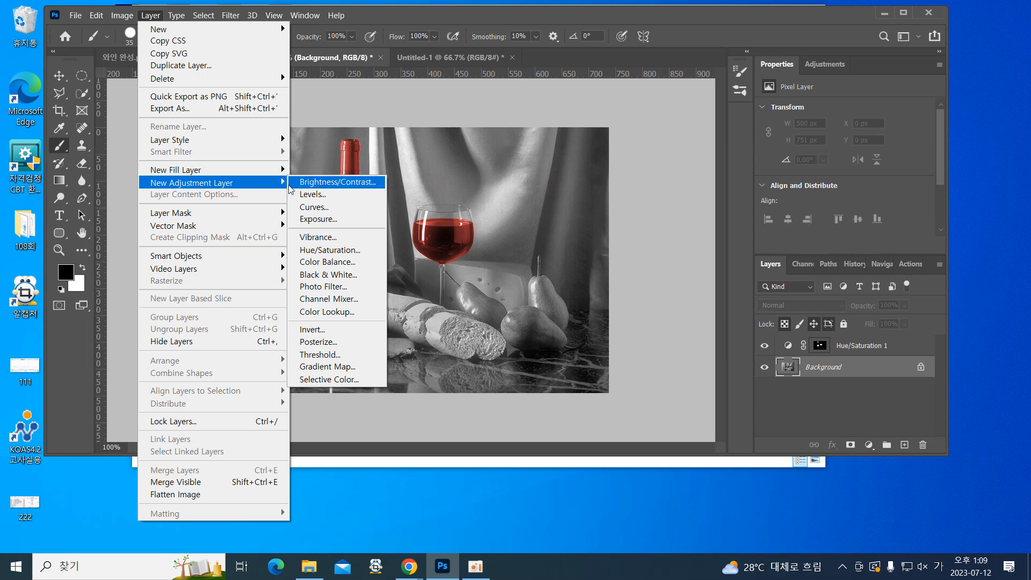
{"action": "left_click", "coordinate": [304, 250]}
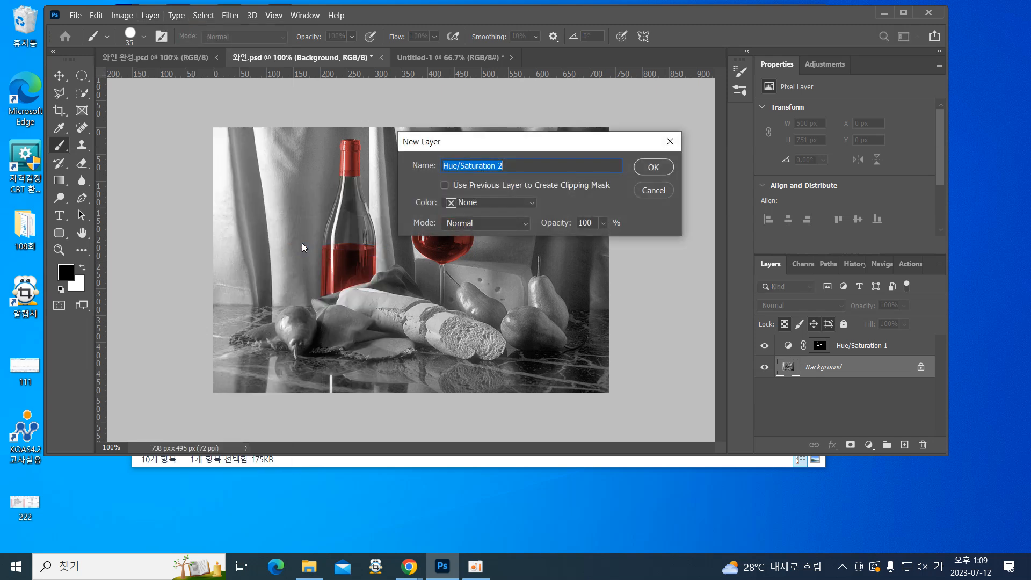
{"action": "left_click", "coordinate": [649, 170]}
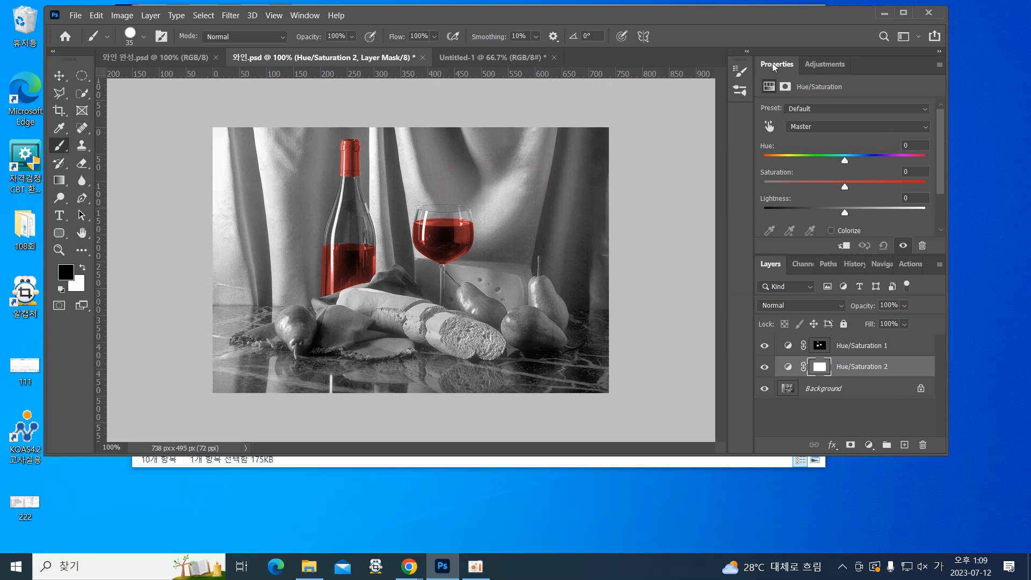
Colorize the new adjustment with hue 75 and saturation 40, and invert its mask to black
{"action": "left_click", "coordinate": [845, 231]}
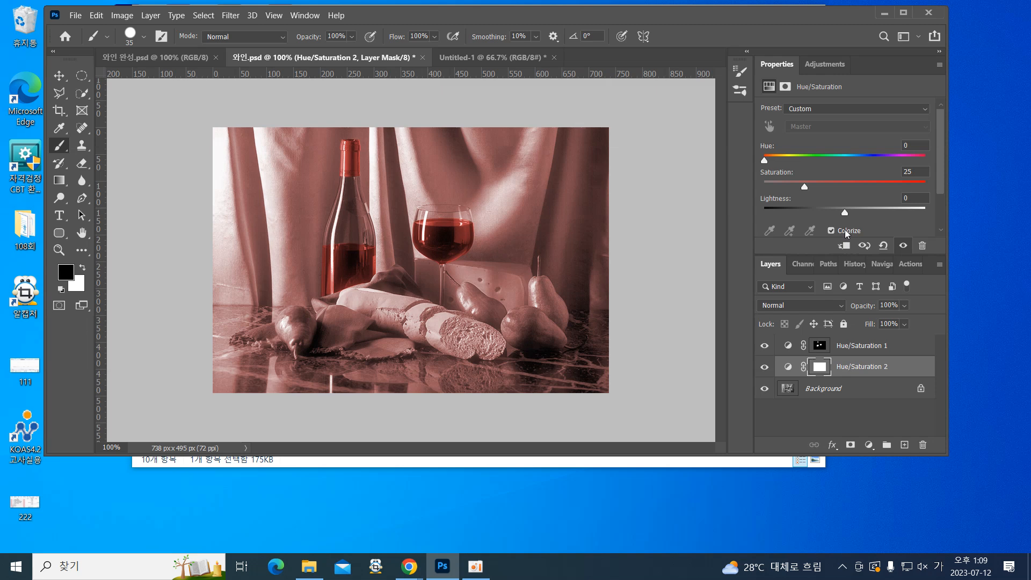
{"action": "left_click_drag", "start_coordinate": [766, 163], "coordinate": [797, 160]}
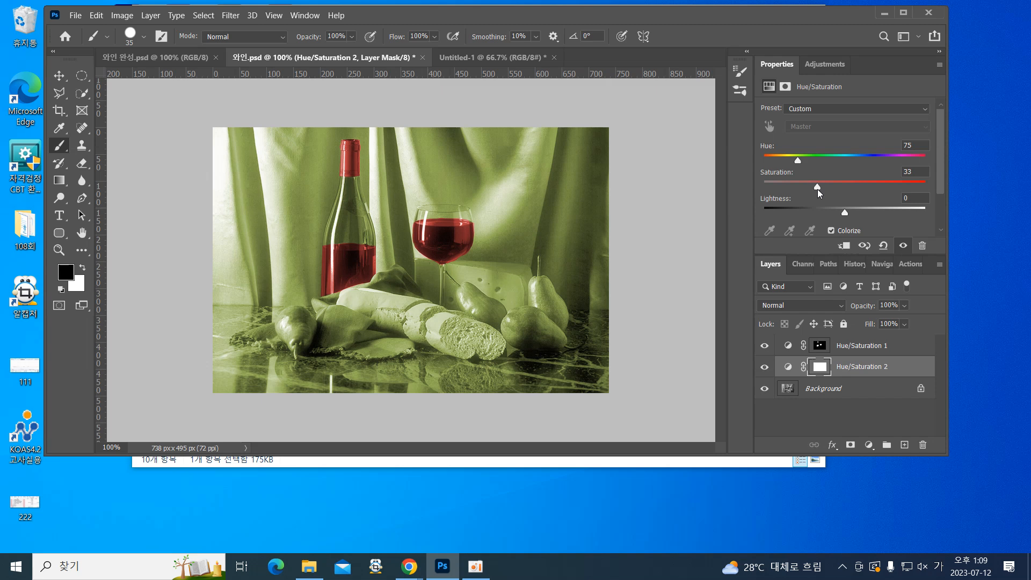
{"action": "left_click_drag", "start_coordinate": [827, 189], "coordinate": [830, 189]}
{"action": "key", "text": "ctrl+i"}
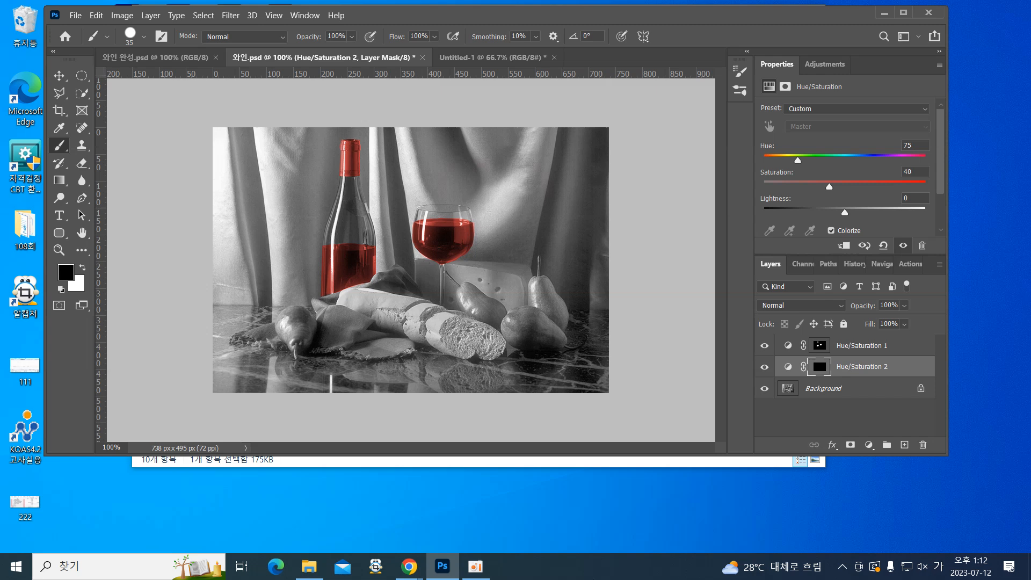
Paint broad white 35 px strokes over the three pears right of the bread on the Hue/Saturation 2 mask
{"action": "left_click", "coordinate": [82, 267]}
{"action": "key", "text": "ctrl+plus"}
{"action": "key", "text": "ctrl+plus"}
{"action": "key", "text": "ctrl+plus"}
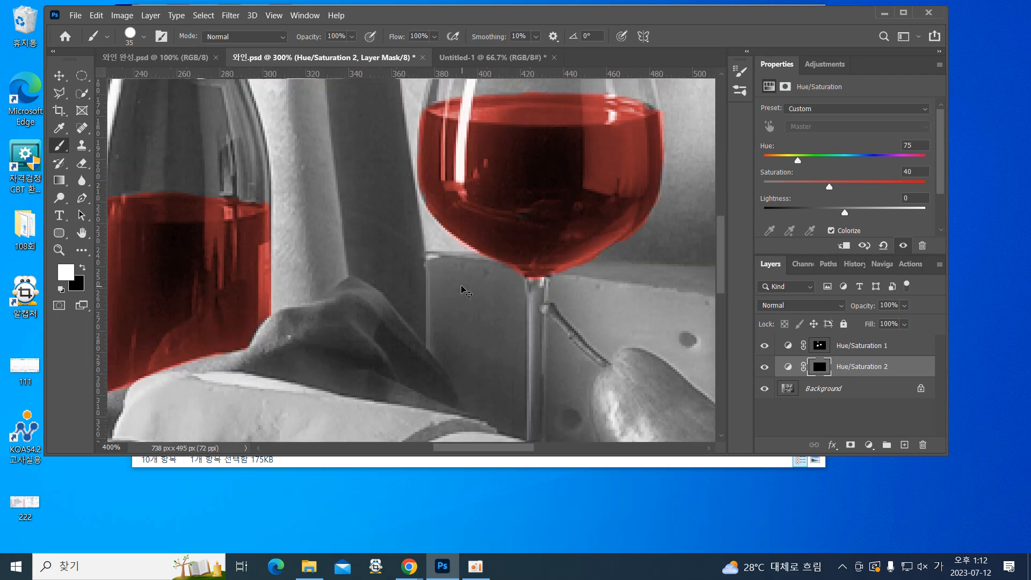
{"action": "left_click_drag", "start_coordinate": [458, 354], "coordinate": [165, 187]}
{"action": "mouse_move", "coordinate": [343, 215]}
{"action": "left_mouse_down"}
{"action": "mouse_move", "coordinate": [344, 237]}
{"action": "mouse_move", "coordinate": [405, 278]}
{"action": "mouse_move", "coordinate": [503, 324]}
{"action": "mouse_move", "coordinate": [581, 331]}
{"action": "mouse_move", "coordinate": [628, 300]}
{"action": "mouse_move", "coordinate": [624, 177]}
{"action": "left_mouse_up"}
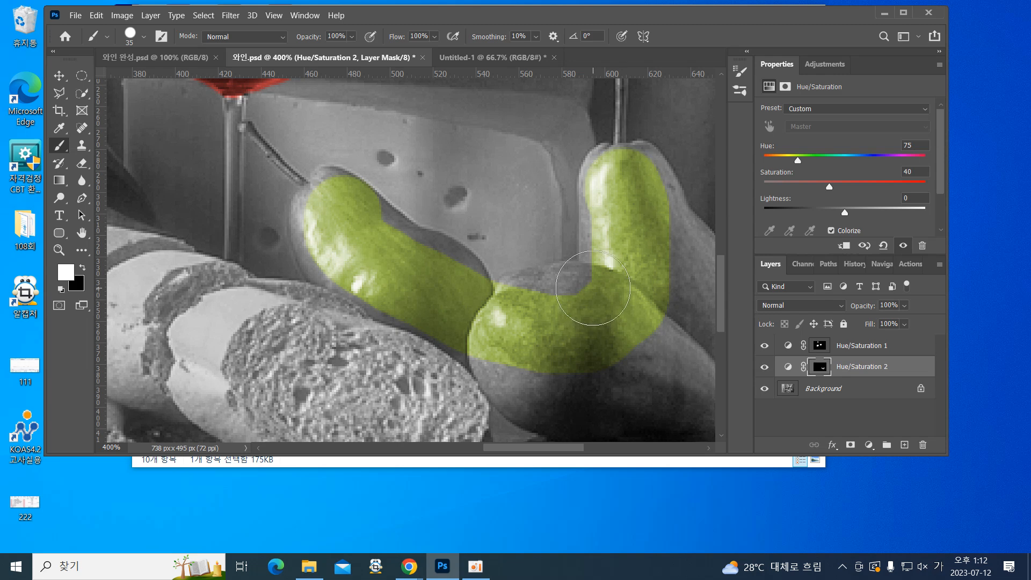
Extend the white mask to the edges and stem of the pear beside the wine glass with 10 px and 5 px brushes
{"action": "key", "text": "bracketleft"}
{"action": "key", "text": "bracketleft"}
{"action": "key", "text": "bracketleft"}
{"action": "key", "text": "bracketleft"}
{"action": "key", "text": "bracketleft"}
{"action": "mouse_move", "coordinate": [414, 236]}
{"action": "left_mouse_down"}
{"action": "mouse_move", "coordinate": [442, 245]}
{"action": "mouse_move", "coordinate": [474, 291]}
{"action": "mouse_move", "coordinate": [468, 266]}
{"action": "mouse_move", "coordinate": [440, 244]}
{"action": "left_mouse_up"}
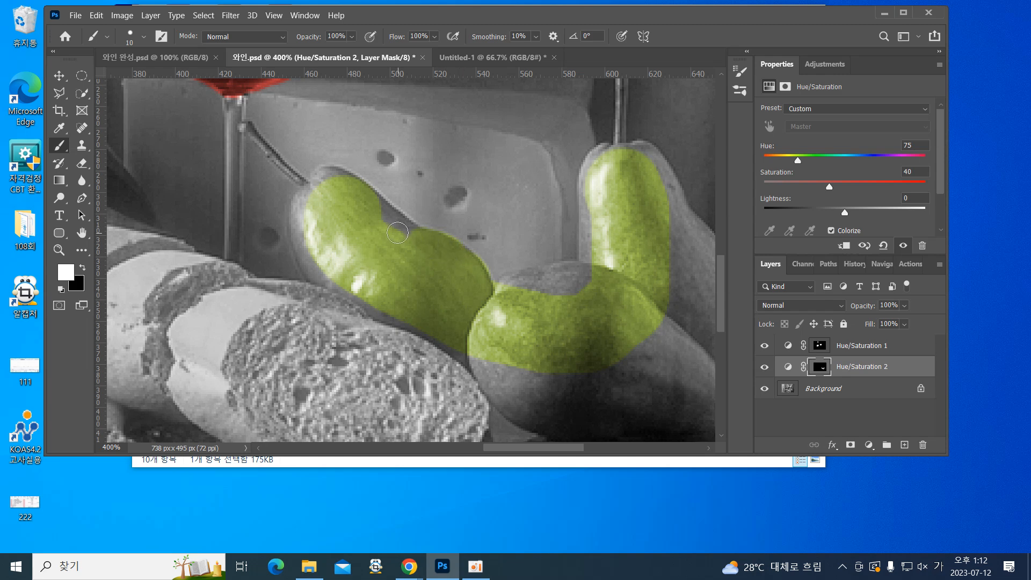
{"action": "left_click_drag", "start_coordinate": [407, 241], "coordinate": [360, 207]}
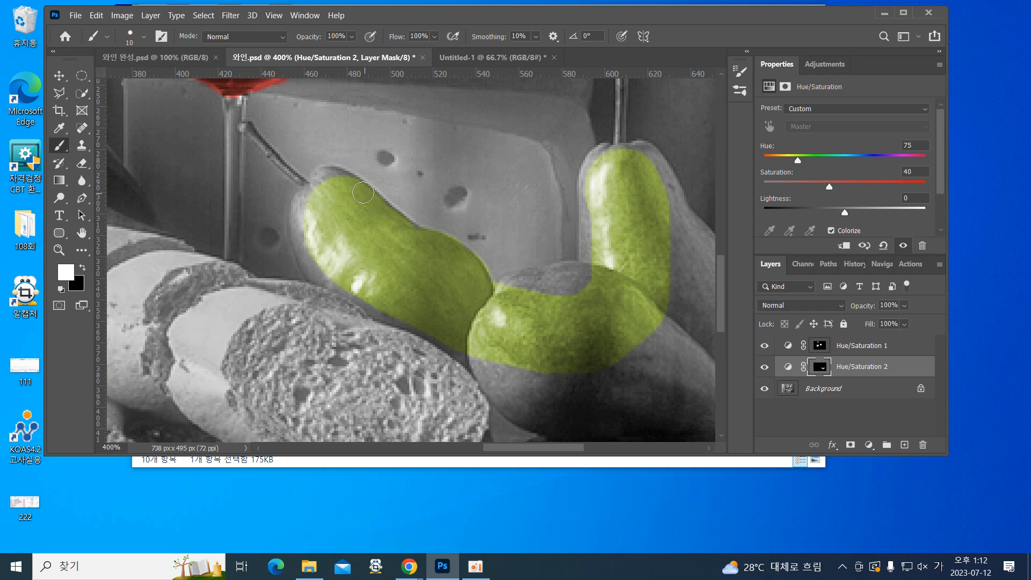
{"action": "mouse_move", "coordinate": [340, 180]}
{"action": "left_mouse_down"}
{"action": "mouse_move", "coordinate": [314, 182]}
{"action": "mouse_move", "coordinate": [310, 198]}
{"action": "mouse_move", "coordinate": [353, 187]}
{"action": "mouse_move", "coordinate": [297, 192]}
{"action": "mouse_move", "coordinate": [310, 279]}
{"action": "mouse_move", "coordinate": [301, 217]}
{"action": "mouse_move", "coordinate": [306, 259]}
{"action": "mouse_move", "coordinate": [334, 283]}
{"action": "mouse_move", "coordinate": [480, 364]}
{"action": "mouse_move", "coordinate": [507, 353]}
{"action": "left_mouse_up"}
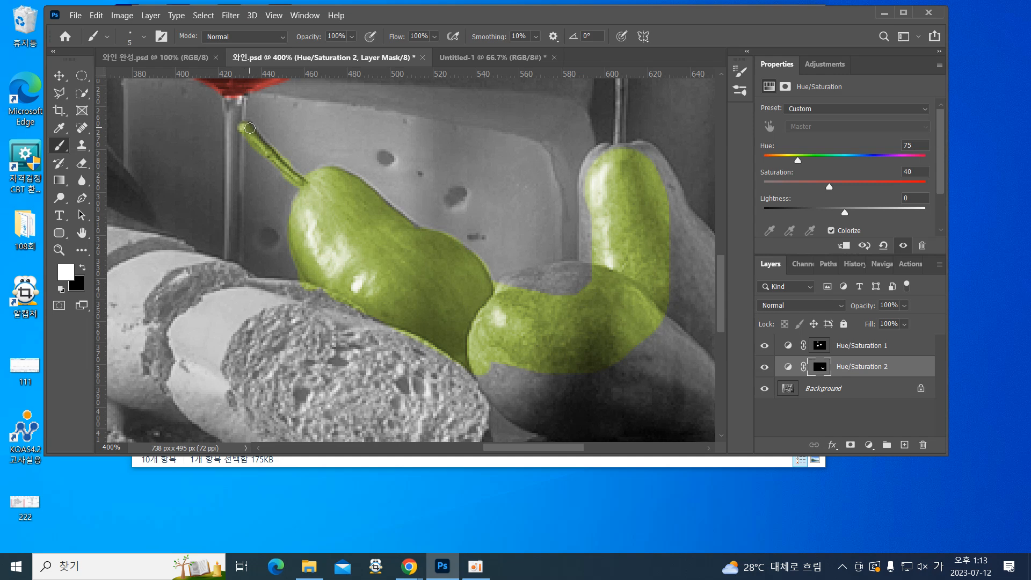
Fill in the uncoloured areas of the front pear and the upright pear behind it with a white 25 px brush
{"action": "mouse_move", "coordinate": [446, 328]}
{"action": "left_mouse_down"}
{"action": "mouse_move", "coordinate": [402, 310]}
{"action": "mouse_move", "coordinate": [239, 292]}
{"action": "mouse_move", "coordinate": [249, 250]}
{"action": "left_mouse_up"}
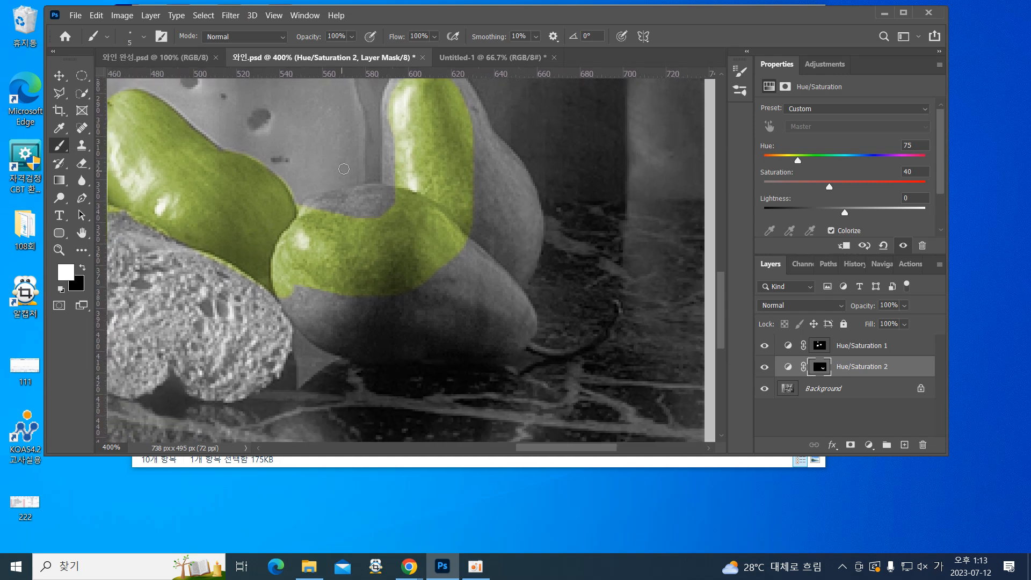
{"action": "key", "text": "bracketright"}
{"action": "key", "text": "bracketright"}
{"action": "key", "text": "bracketright"}
{"action": "key", "text": "bracketright"}
{"action": "key", "text": "bracketright"}
{"action": "key", "text": "bracketright"}
{"action": "left_click_drag", "start_coordinate": [370, 215], "coordinate": [317, 230]}
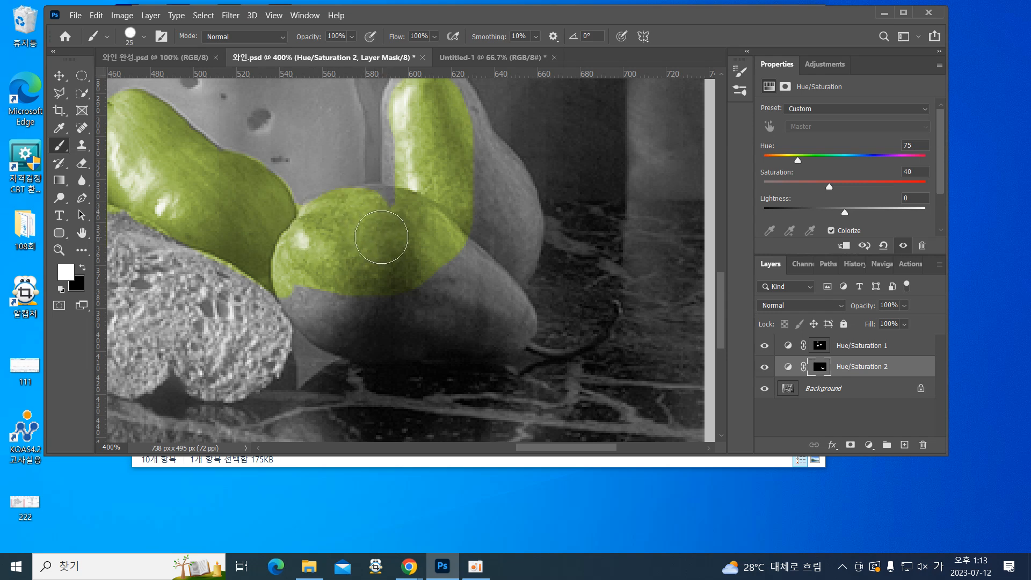
{"action": "mouse_move", "coordinate": [376, 244]}
{"action": "left_mouse_down"}
{"action": "mouse_move", "coordinate": [312, 305]}
{"action": "mouse_move", "coordinate": [300, 288]}
{"action": "mouse_move", "coordinate": [317, 312]}
{"action": "mouse_move", "coordinate": [386, 350]}
{"action": "mouse_move", "coordinate": [484, 357]}
{"action": "mouse_move", "coordinate": [402, 318]}
{"action": "mouse_move", "coordinate": [497, 331]}
{"action": "mouse_move", "coordinate": [397, 277]}
{"action": "mouse_move", "coordinate": [490, 324]}
{"action": "mouse_move", "coordinate": [366, 284]}
{"action": "mouse_move", "coordinate": [377, 222]}
{"action": "mouse_move", "coordinate": [369, 210]}
{"action": "mouse_move", "coordinate": [420, 231]}
{"action": "mouse_move", "coordinate": [496, 312]}
{"action": "mouse_move", "coordinate": [482, 295]}
{"action": "mouse_move", "coordinate": [504, 222]}
{"action": "mouse_move", "coordinate": [454, 150]}
{"action": "mouse_move", "coordinate": [505, 166]}
{"action": "mouse_move", "coordinate": [493, 170]}
{"action": "mouse_move", "coordinate": [512, 201]}
{"action": "mouse_move", "coordinate": [509, 258]}
{"action": "mouse_move", "coordinate": [477, 276]}
{"action": "mouse_move", "coordinate": [449, 248]}
{"action": "mouse_move", "coordinate": [421, 186]}
{"action": "mouse_move", "coordinate": [409, 191]}
{"action": "mouse_move", "coordinate": [412, 126]}
{"action": "mouse_move", "coordinate": [424, 116]}
{"action": "mouse_move", "coordinate": [432, 170]}
{"action": "mouse_move", "coordinate": [424, 154]}
{"action": "mouse_move", "coordinate": [421, 338]}
{"action": "left_mouse_up"}
Paint the upright pear's stem and touch up the remaining pear edges on the mask with white brushes of 15 px and smaller
{"action": "key", "text": "space"}
{"action": "mouse_move", "coordinate": [405, 283]}
{"action": "left_mouse_down"}
{"action": "mouse_move", "coordinate": [406, 308]}
{"action": "mouse_move", "coordinate": [429, 271]}
{"action": "mouse_move", "coordinate": [442, 329]}
{"action": "mouse_move", "coordinate": [448, 300]}
{"action": "mouse_move", "coordinate": [465, 349]}
{"action": "mouse_move", "coordinate": [483, 355]}
{"action": "mouse_move", "coordinate": [488, 343]}
{"action": "mouse_move", "coordinate": [467, 333]}
{"action": "mouse_move", "coordinate": [446, 274]}
{"action": "mouse_move", "coordinate": [400, 277]}
{"action": "mouse_move", "coordinate": [393, 250]}
{"action": "left_mouse_up"}
{"action": "key", "text": "bracketleft"}
{"action": "key", "text": "bracketleft"}
{"action": "key", "text": "bracketleft"}
{"action": "key", "text": "bracketleft"}
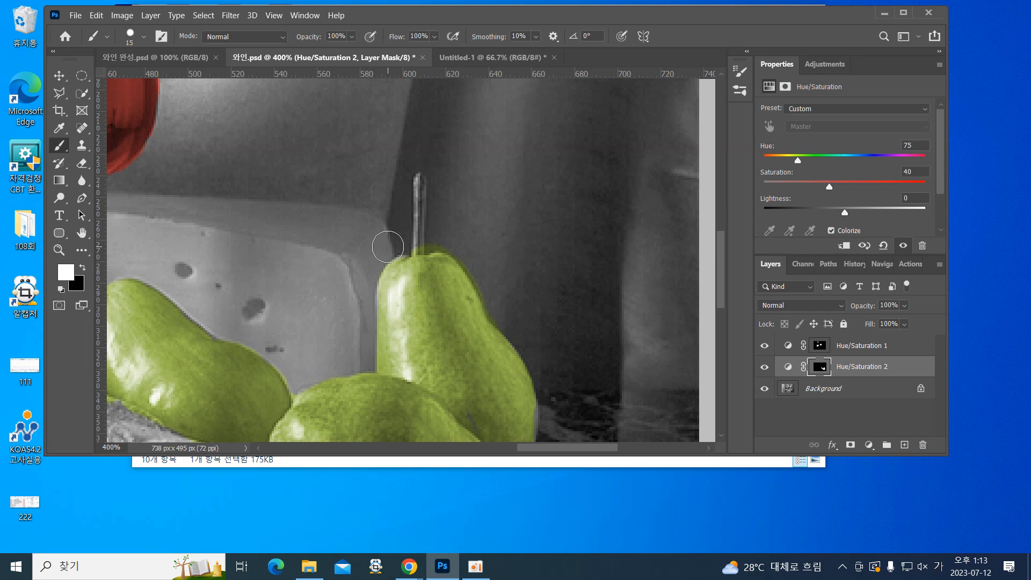
{"action": "left_click_drag", "start_coordinate": [419, 179], "coordinate": [420, 280]}
{"action": "left_click_drag", "start_coordinate": [439, 359], "coordinate": [424, 256]}
{"action": "mouse_move", "coordinate": [388, 365]}
{"action": "left_mouse_down"}
{"action": "mouse_move", "coordinate": [410, 229]}
{"action": "mouse_move", "coordinate": [481, 262]}
{"action": "mouse_move", "coordinate": [506, 301]}
{"action": "left_mouse_up"}
{"action": "left_click_drag", "start_coordinate": [371, 245], "coordinate": [446, 291]}
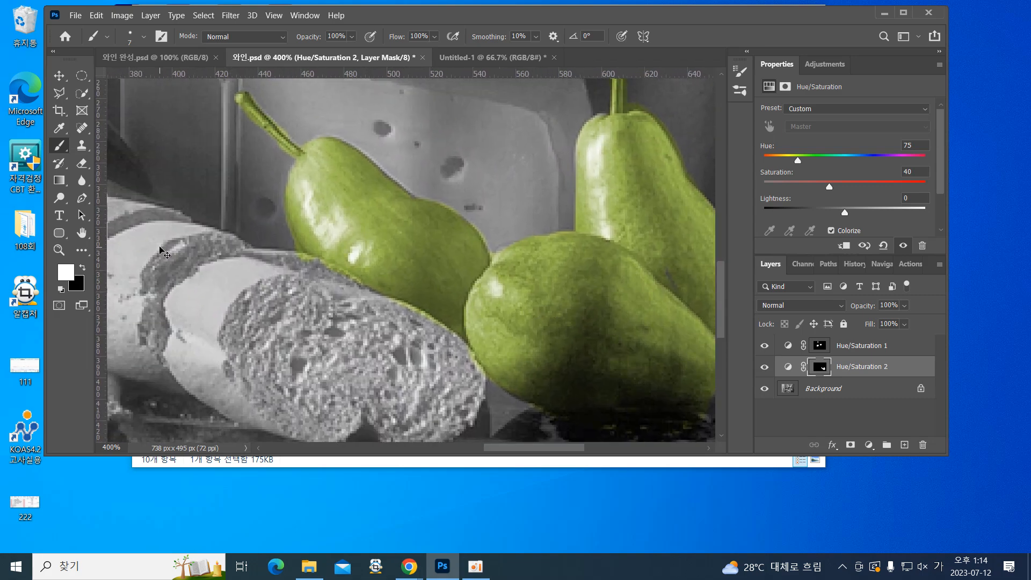
Reveal the green on the separate pear left of the cloth, painting its stem at 7 px and its body at 25 px
{"action": "key", "text": "ctrl+minus"}
{"action": "key", "text": "ctrl+minus"}
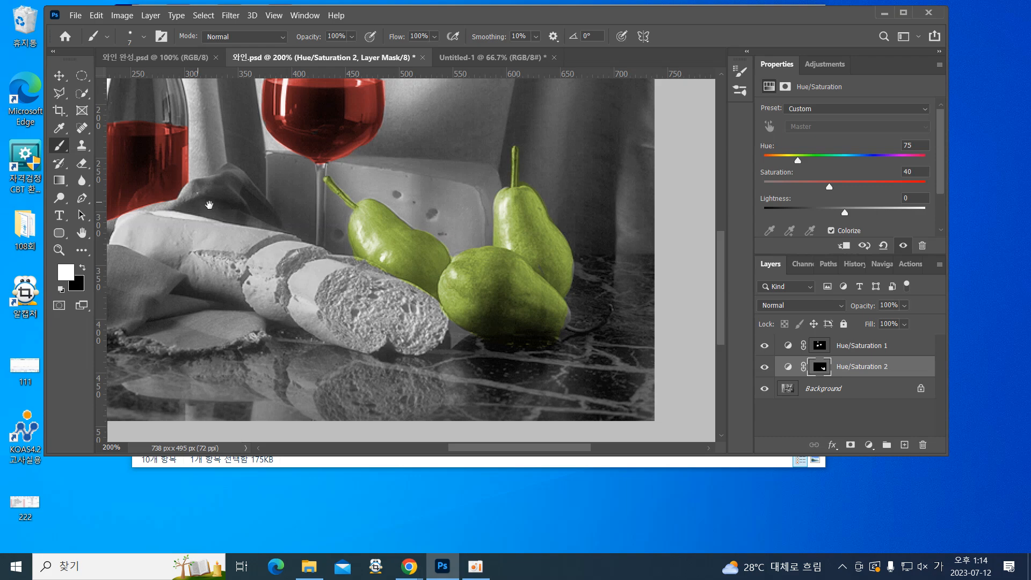
{"action": "left_click_drag", "start_coordinate": [241, 191], "coordinate": [410, 187]}
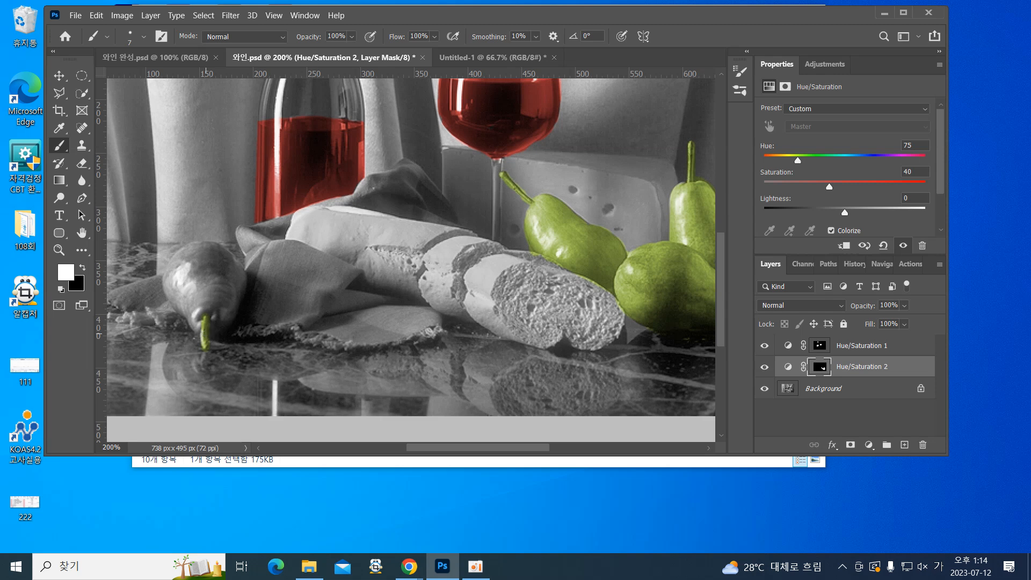
{"action": "key", "text": "bracketright"}
{"action": "key", "text": "bracketright"}
{"action": "key", "text": "bracketright"}
{"action": "mouse_move", "coordinate": [202, 302]}
{"action": "left_mouse_down"}
{"action": "mouse_move", "coordinate": [211, 276]}
{"action": "mouse_move", "coordinate": [202, 275]}
{"action": "mouse_move", "coordinate": [198, 297]}
{"action": "mouse_move", "coordinate": [211, 258]}
{"action": "mouse_move", "coordinate": [186, 277]}
{"action": "mouse_move", "coordinate": [186, 269]}
{"action": "mouse_move", "coordinate": [178, 292]}
{"action": "mouse_move", "coordinate": [207, 317]}
{"action": "mouse_move", "coordinate": [207, 284]}
{"action": "mouse_move", "coordinate": [187, 260]}
{"action": "mouse_move", "coordinate": [199, 255]}
{"action": "mouse_move", "coordinate": [226, 266]}
{"action": "mouse_move", "coordinate": [235, 290]}
{"action": "mouse_move", "coordinate": [206, 308]}
{"action": "left_mouse_up"}
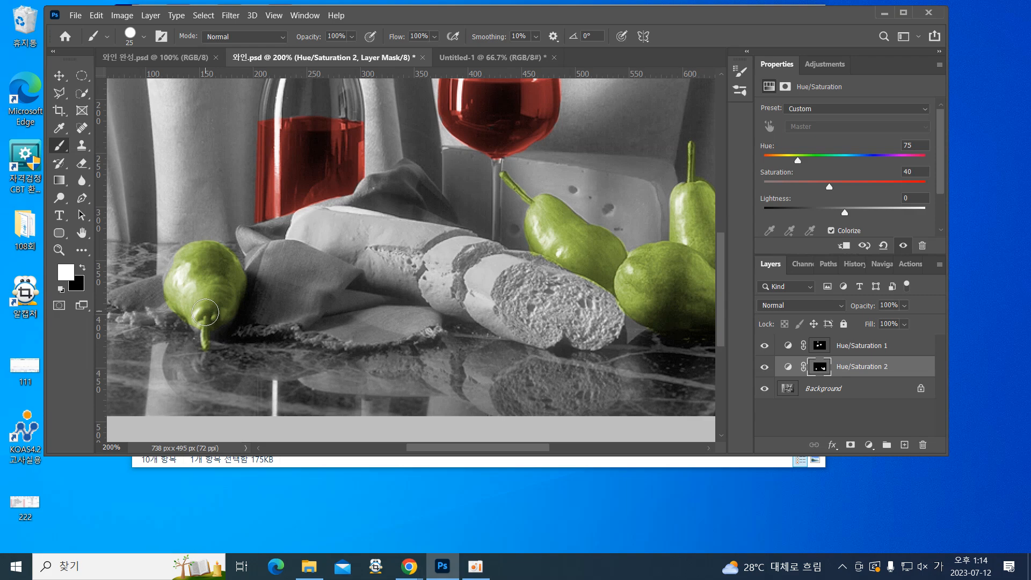
Paint the bottle glass between the red cap and the wine white on the Hue/Saturation 2 mask, and make black the foreground colour
{"action": "left_click_drag", "start_coordinate": [228, 253], "coordinate": [187, 446]}
{"action": "mouse_move", "coordinate": [265, 204]}
{"action": "left_mouse_down"}
{"action": "mouse_move", "coordinate": [265, 337]}
{"action": "mouse_move", "coordinate": [272, 220]}
{"action": "mouse_move", "coordinate": [303, 360]}
{"action": "mouse_move", "coordinate": [301, 266]}
{"action": "mouse_move", "coordinate": [272, 189]}
{"action": "mouse_move", "coordinate": [231, 334]}
{"action": "left_mouse_up"}
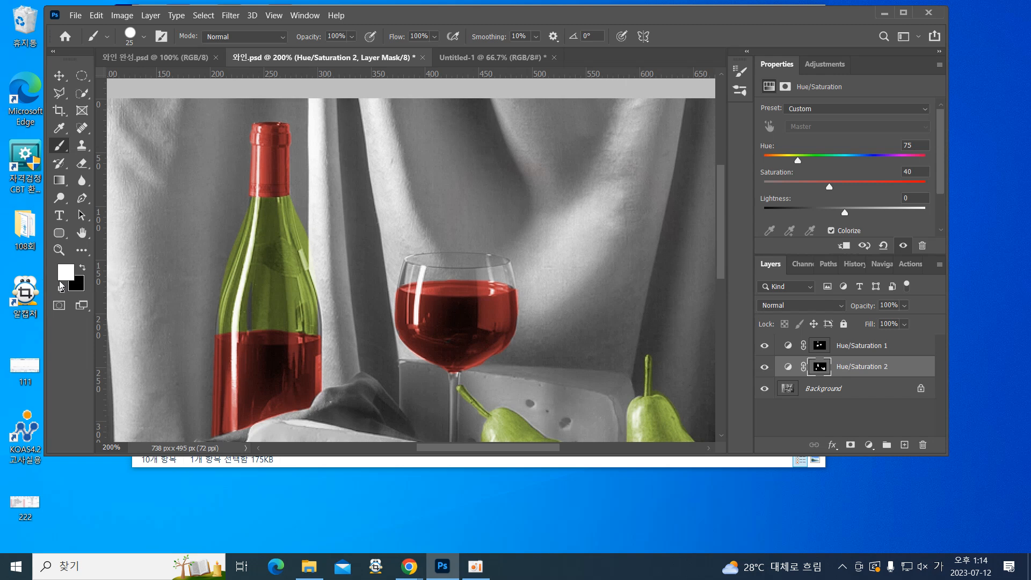
{"action": "left_click", "coordinate": [83, 269]}
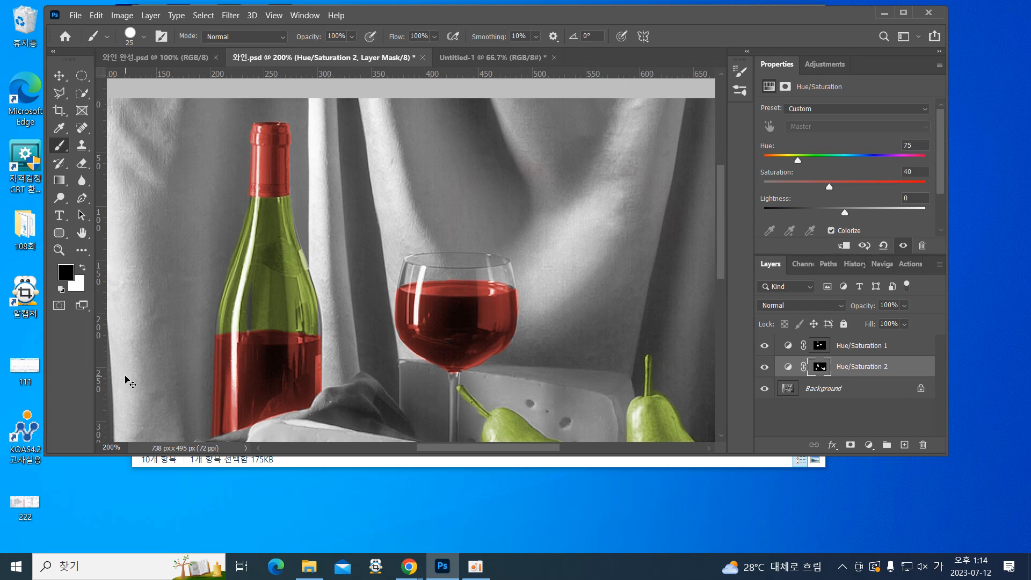
{"action": "key", "text": "ctrl+1"}
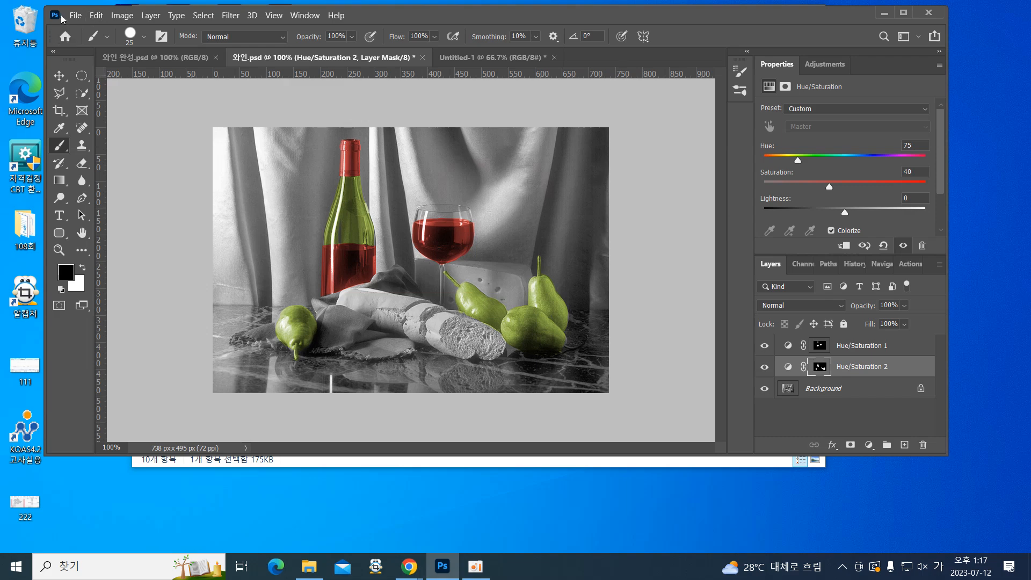
Save the coloured photo on the computer in Photoshop format as 와인완성2, keeping the default options
{"action": "left_click", "coordinate": [75, 16]}
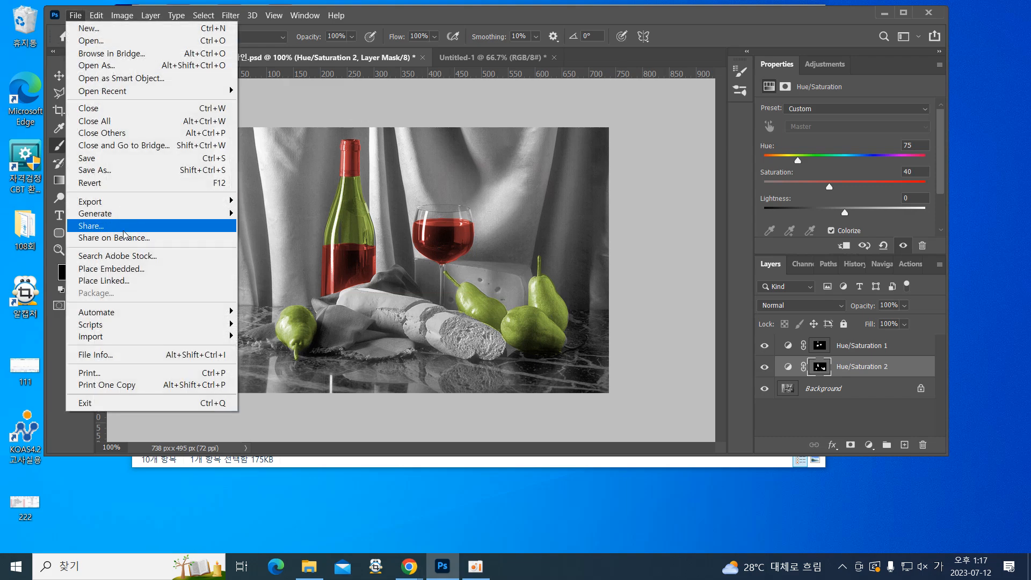
{"action": "left_click", "coordinate": [121, 170]}
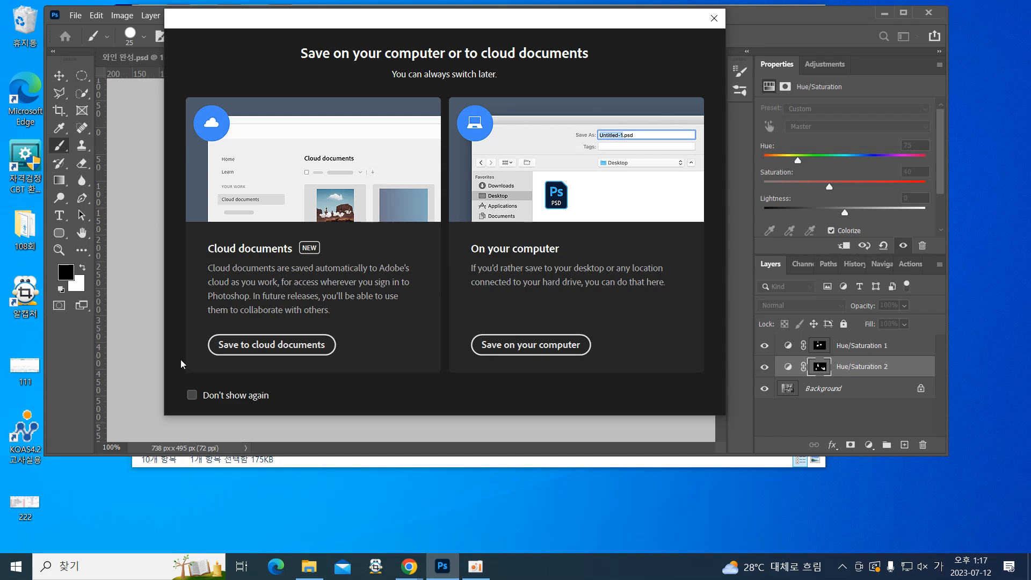
{"action": "left_click", "coordinate": [507, 346]}
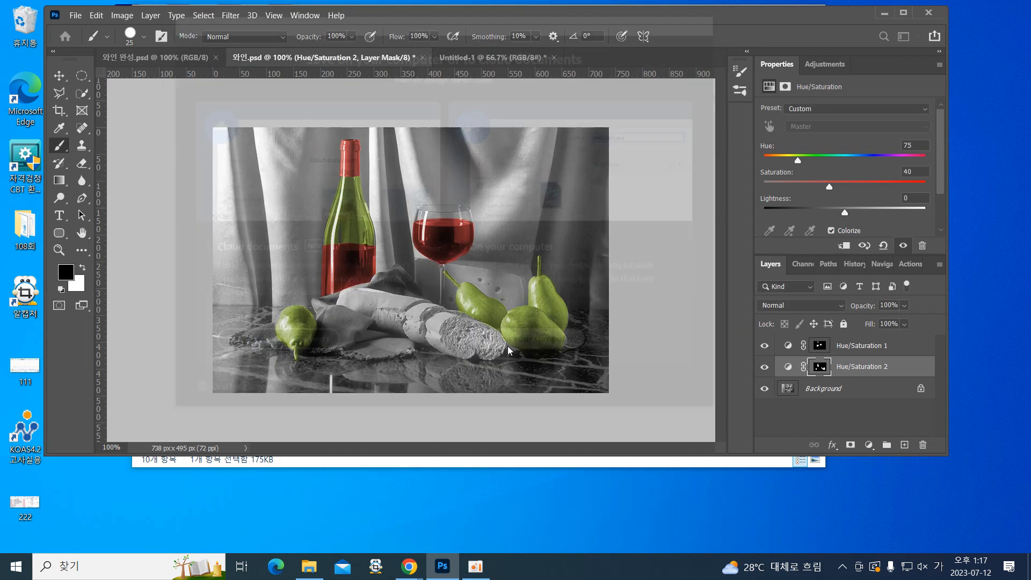
{"action": "left_click", "coordinate": [183, 296]}
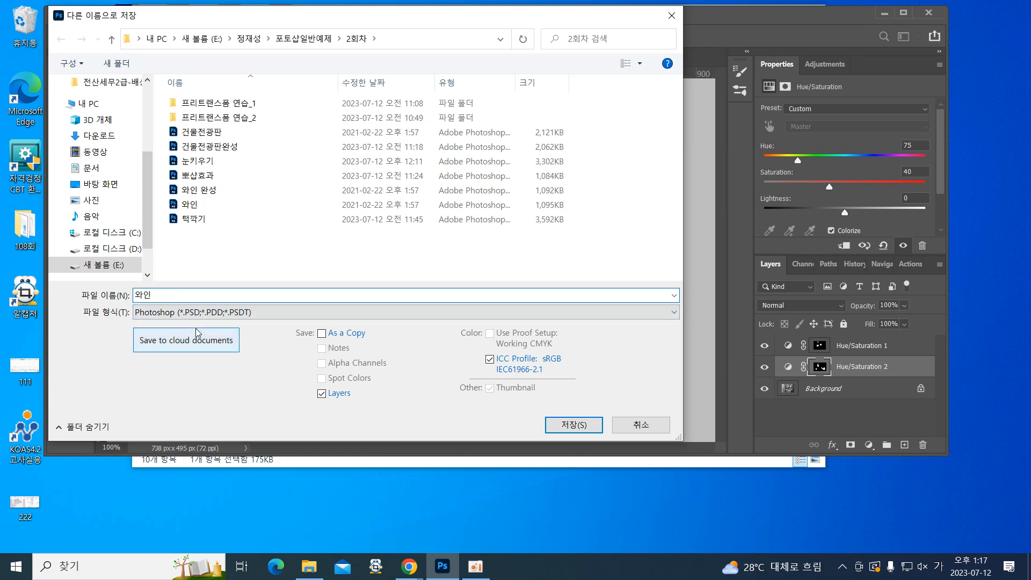
{"action": "type", "text": "완성2"}
{"action": "key", "text": "Return"}
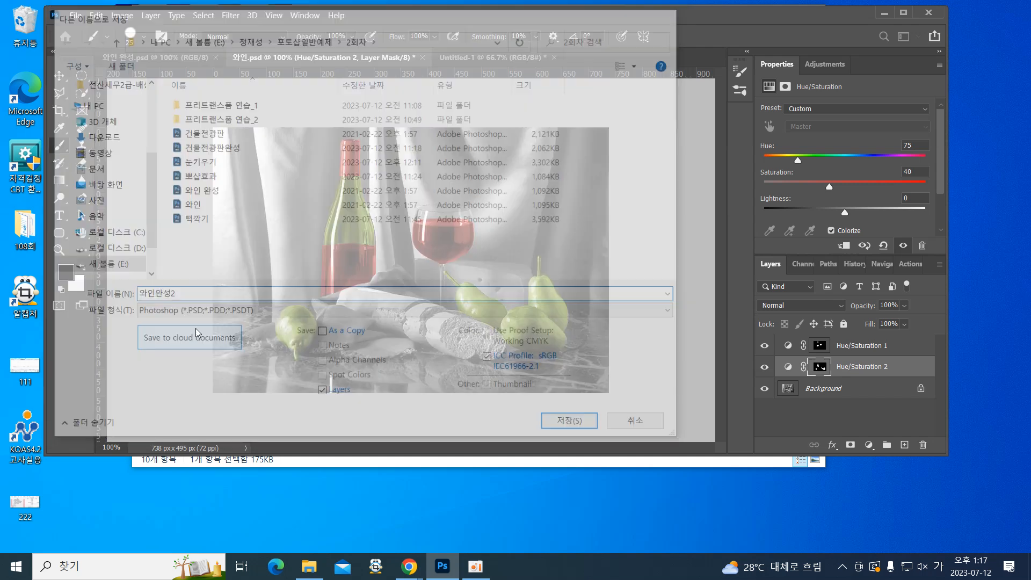
{"action": "key", "text": "Return"}
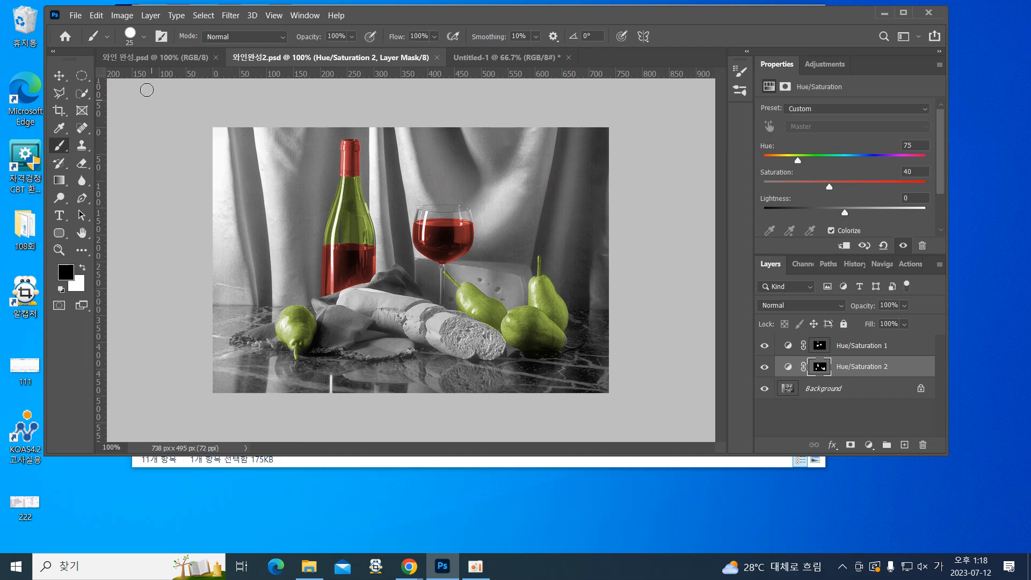
Look through the 3회차 and 4회차 example folders, open 컬러여배우.psd to view it, and close it again
{"action": "left_click", "coordinate": [75, 15]}
{"action": "left_click", "coordinate": [81, 42]}
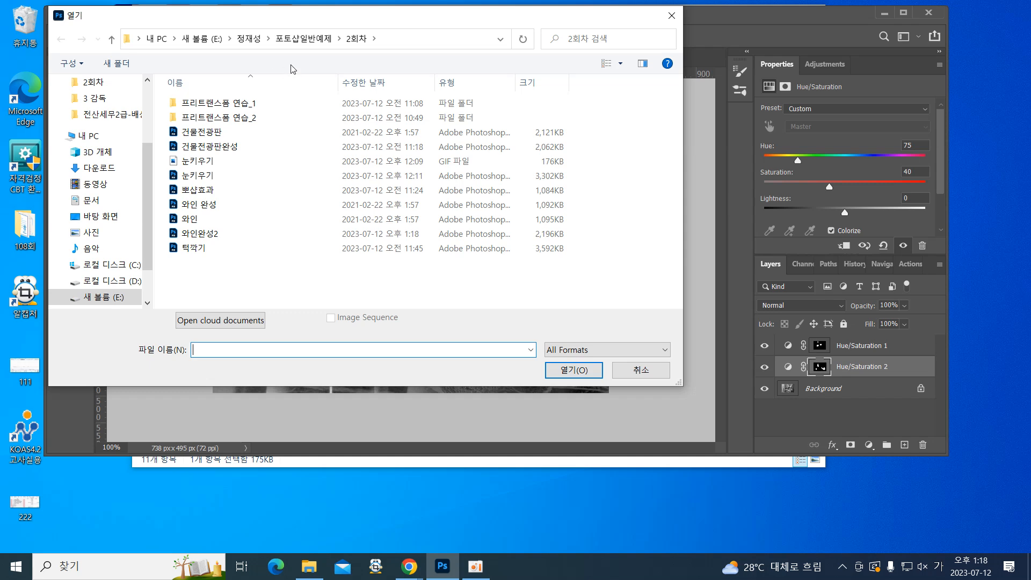
{"action": "left_click", "coordinate": [303, 38]}
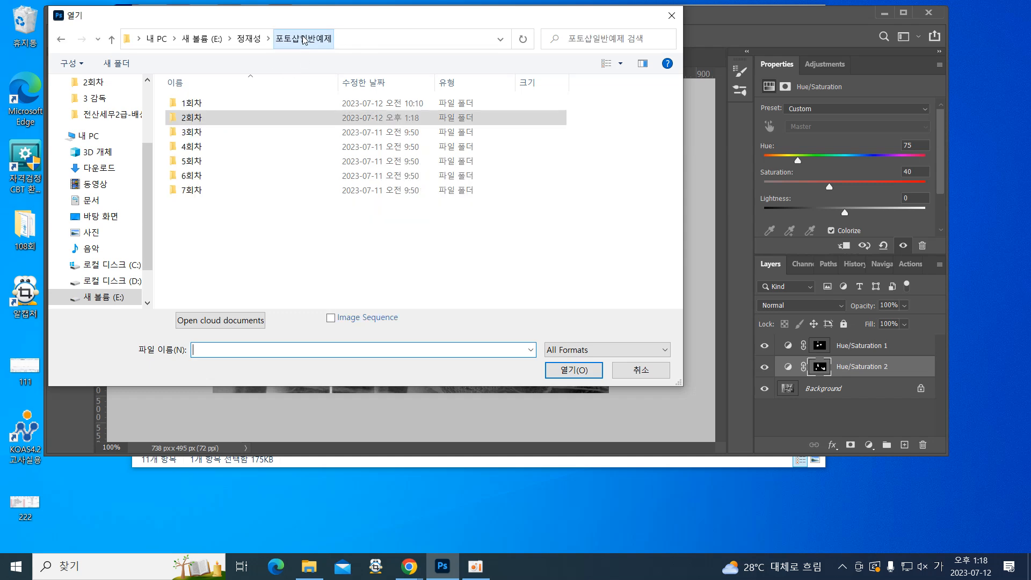
{"action": "double_click", "coordinate": [200, 135]}
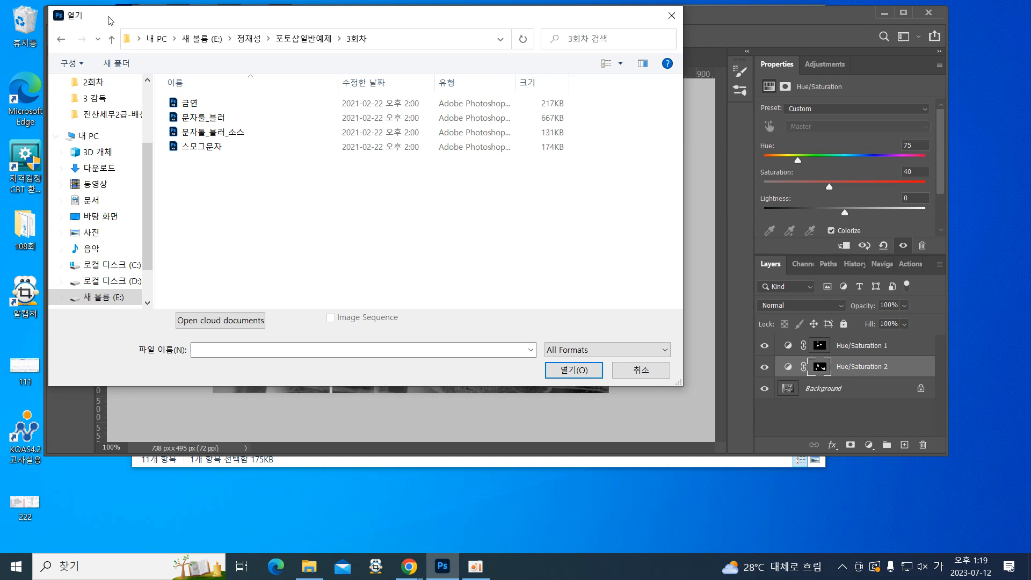
{"action": "left_click", "coordinate": [301, 38]}
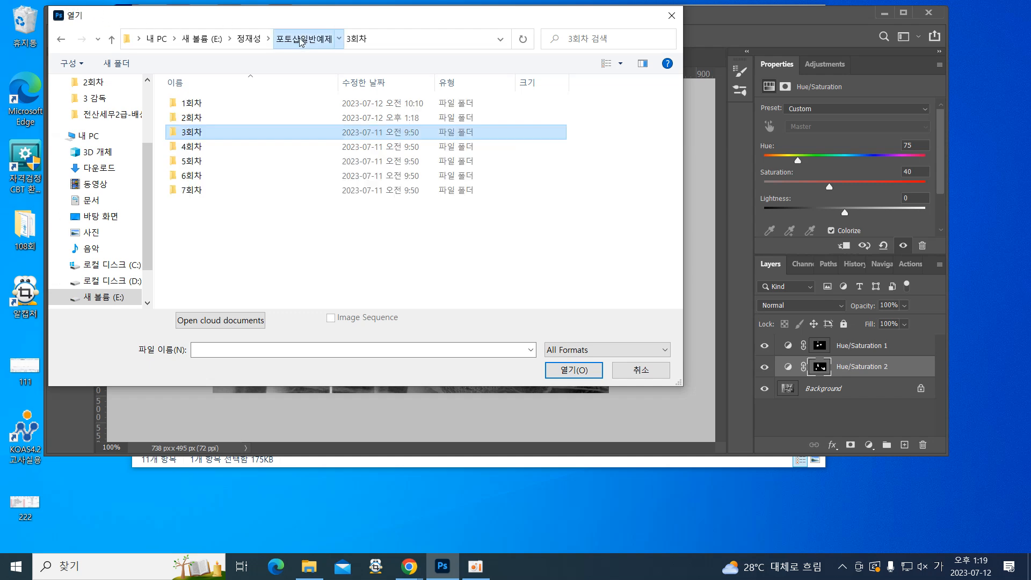
{"action": "double_click", "coordinate": [188, 149]}
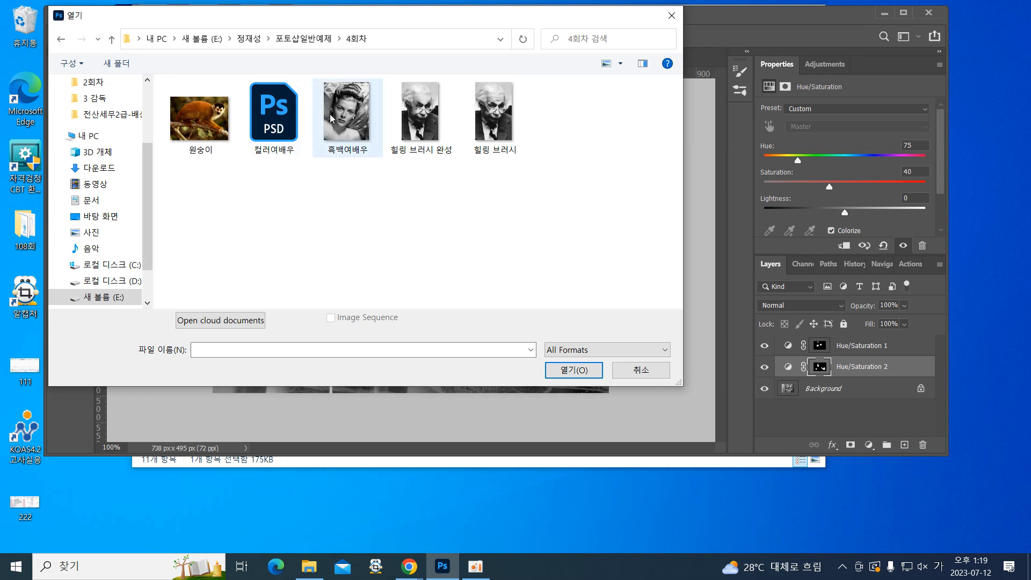
{"action": "double_click", "coordinate": [282, 116]}
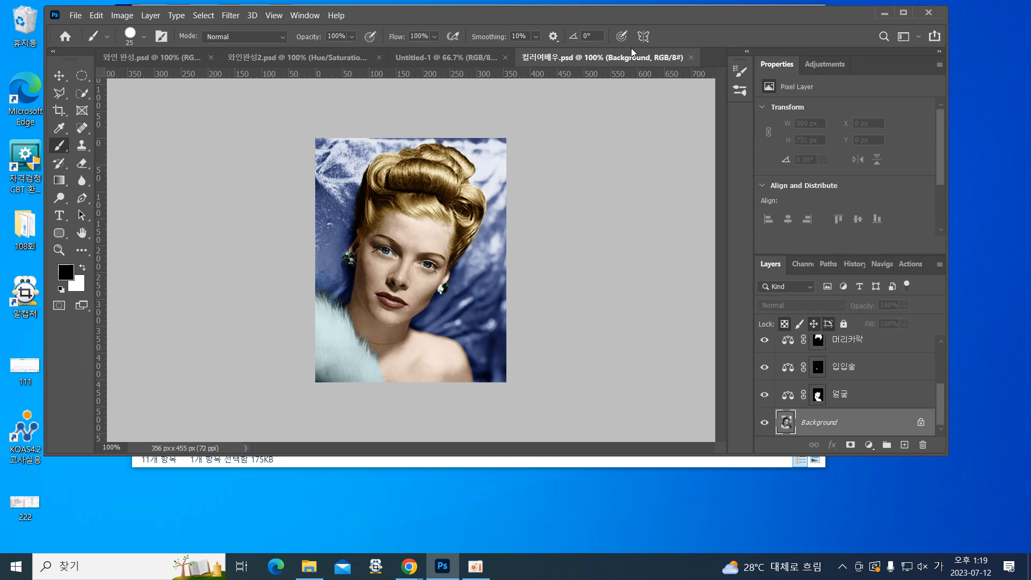
{"action": "left_click", "coordinate": [691, 58]}
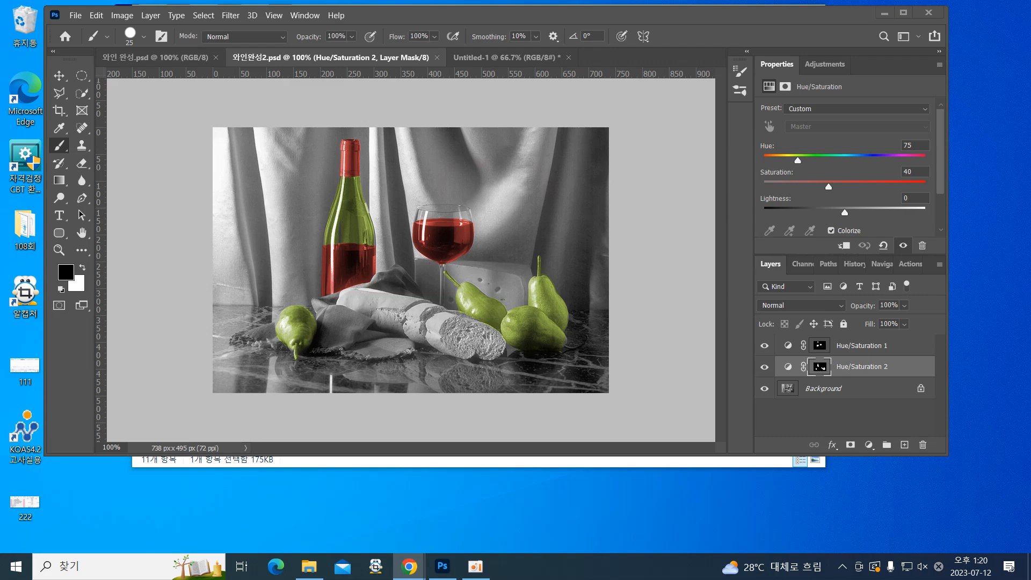
Switch to Chrome, maximize the GSEEK site and browse the IT courses under 온라인학습
{"action": "left_click_drag", "start_coordinate": [0, 146], "coordinate": [365, 34]}
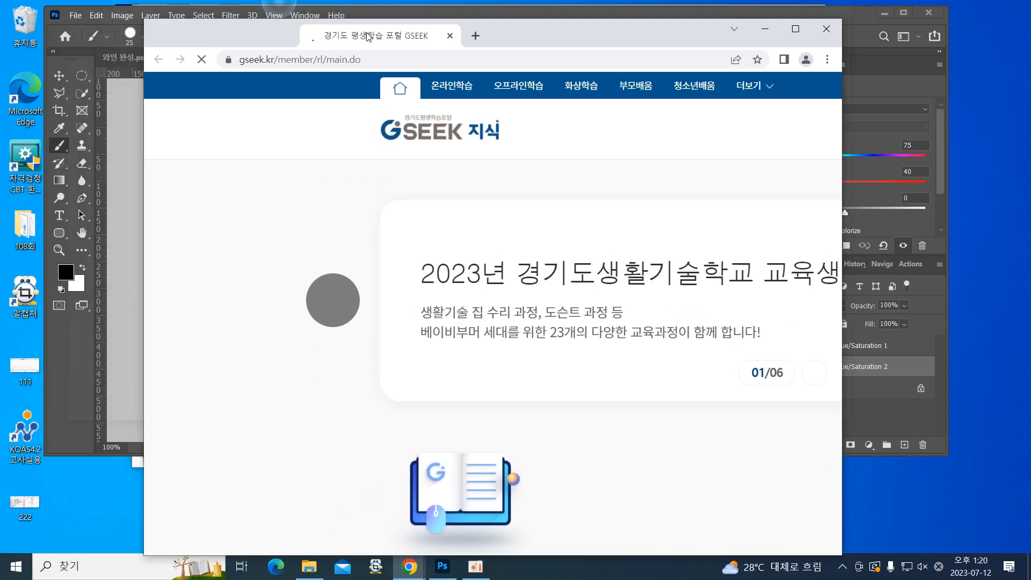
{"action": "double_click", "coordinate": [494, 37]}
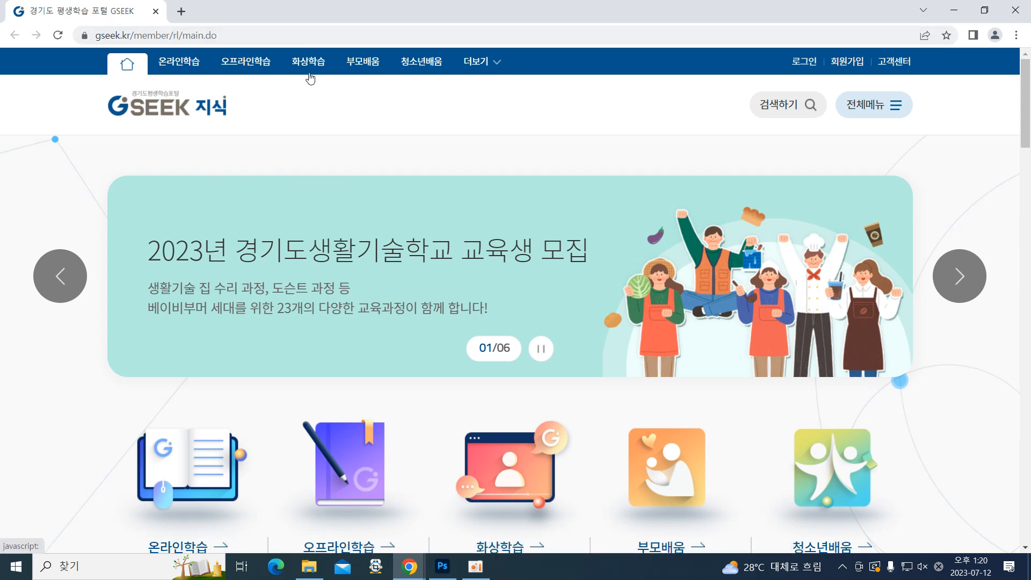
{"action": "left_click", "coordinate": [181, 60]}
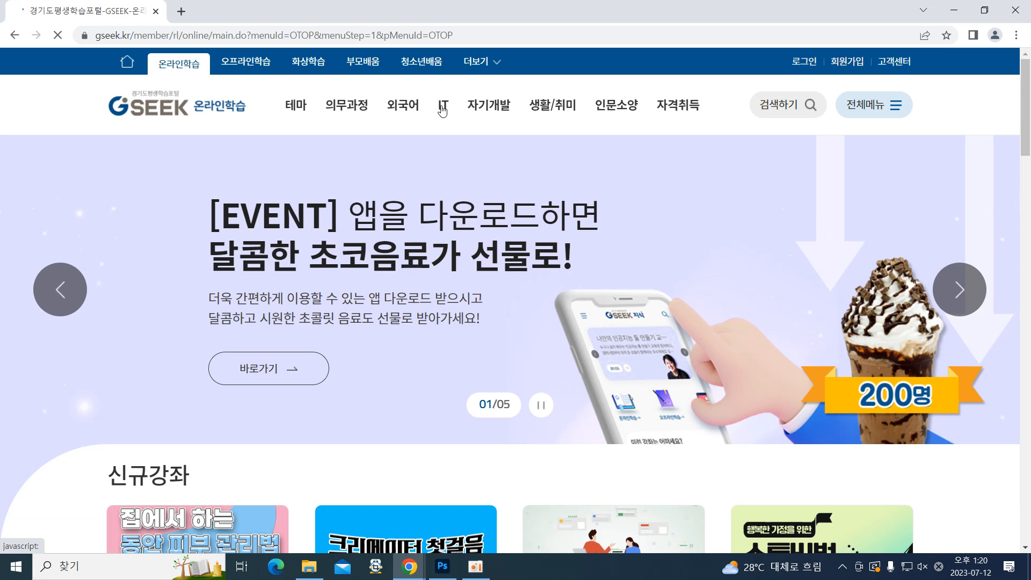
{"action": "left_click", "coordinate": [442, 108]}
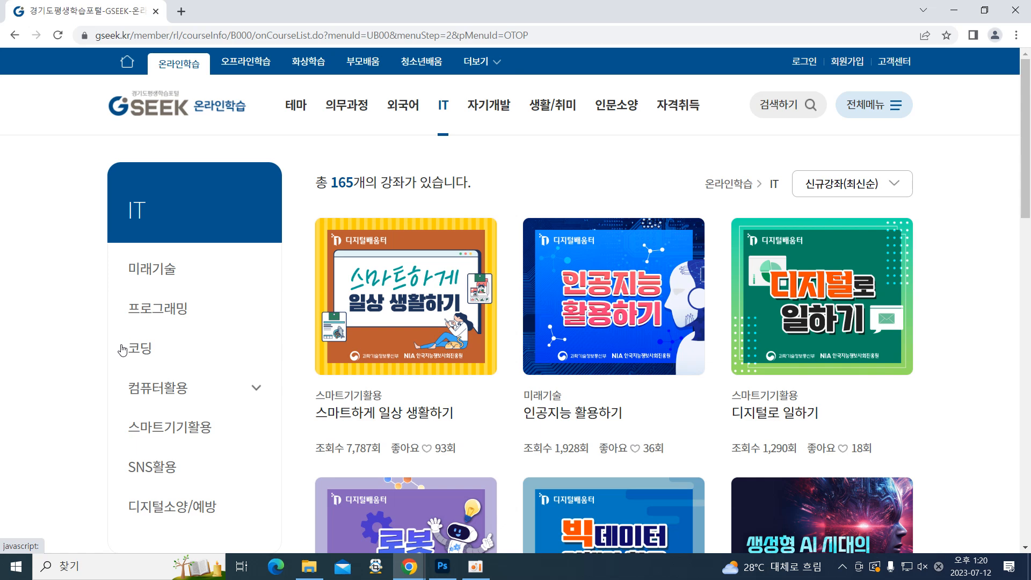
{"action": "scroll", "coordinate": [136, 373], "scroll_direction": "down", "scroll_amount": 1}
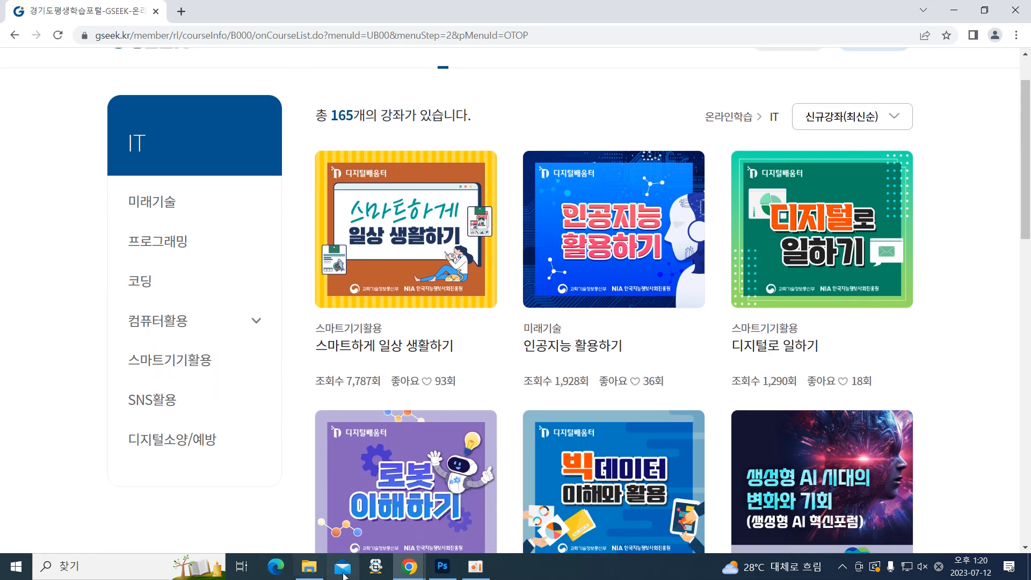
{"action": "left_click", "coordinate": [477, 569]}
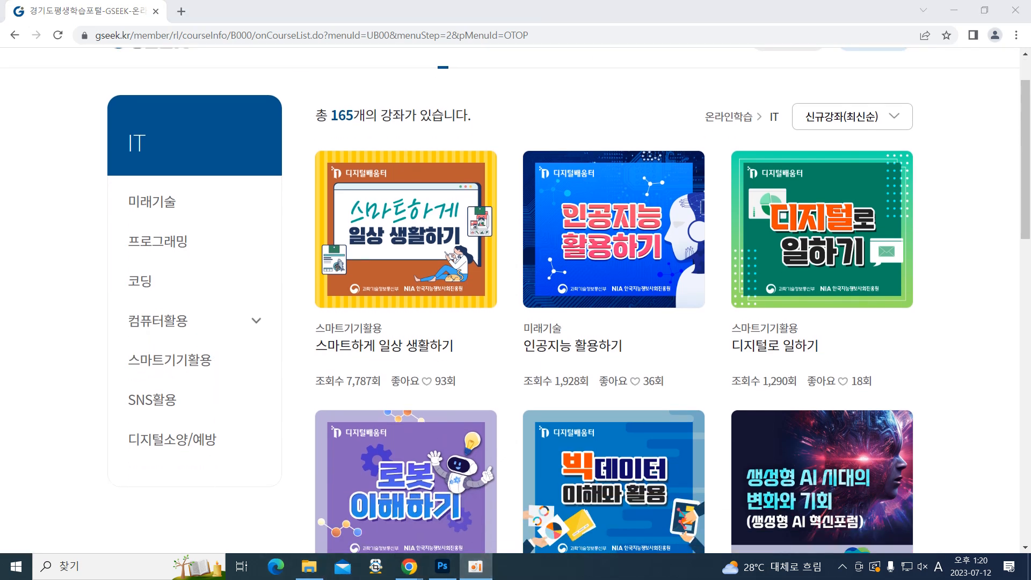